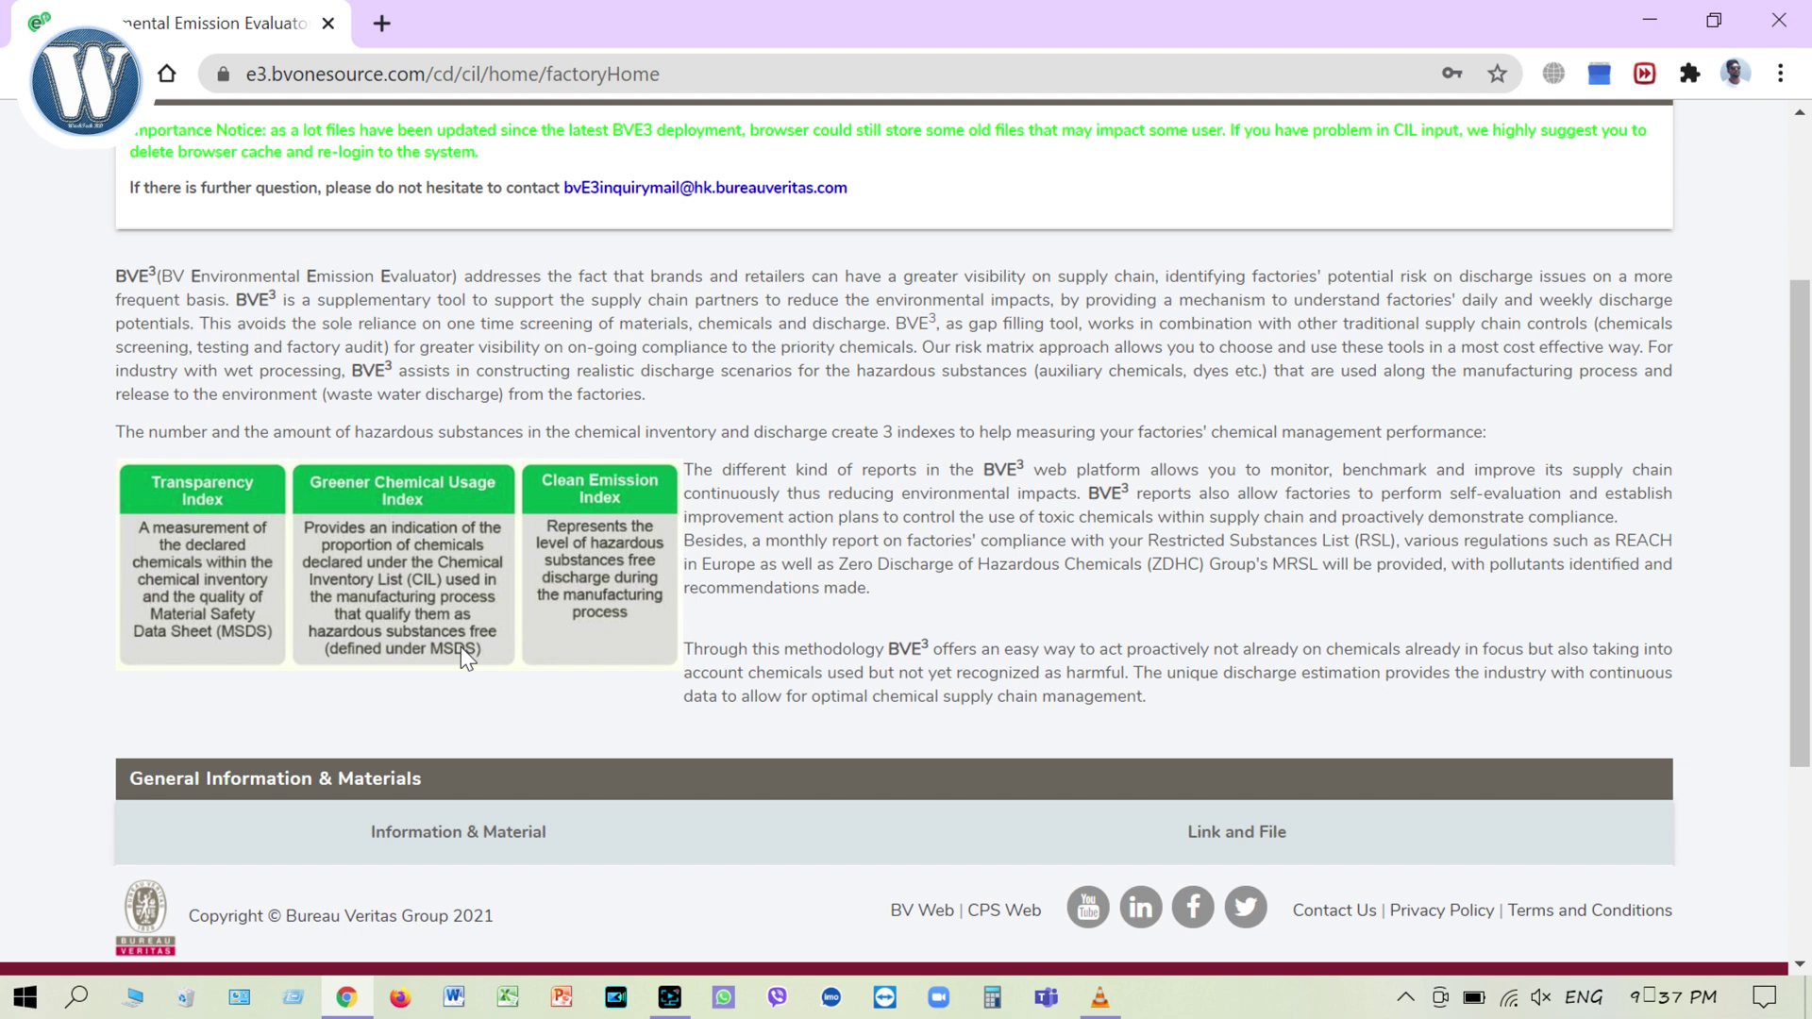
Open the form for creating a new consumption chemical inventory list
scroll(460, 648, "up", 3)
mouse_move(314, 224)
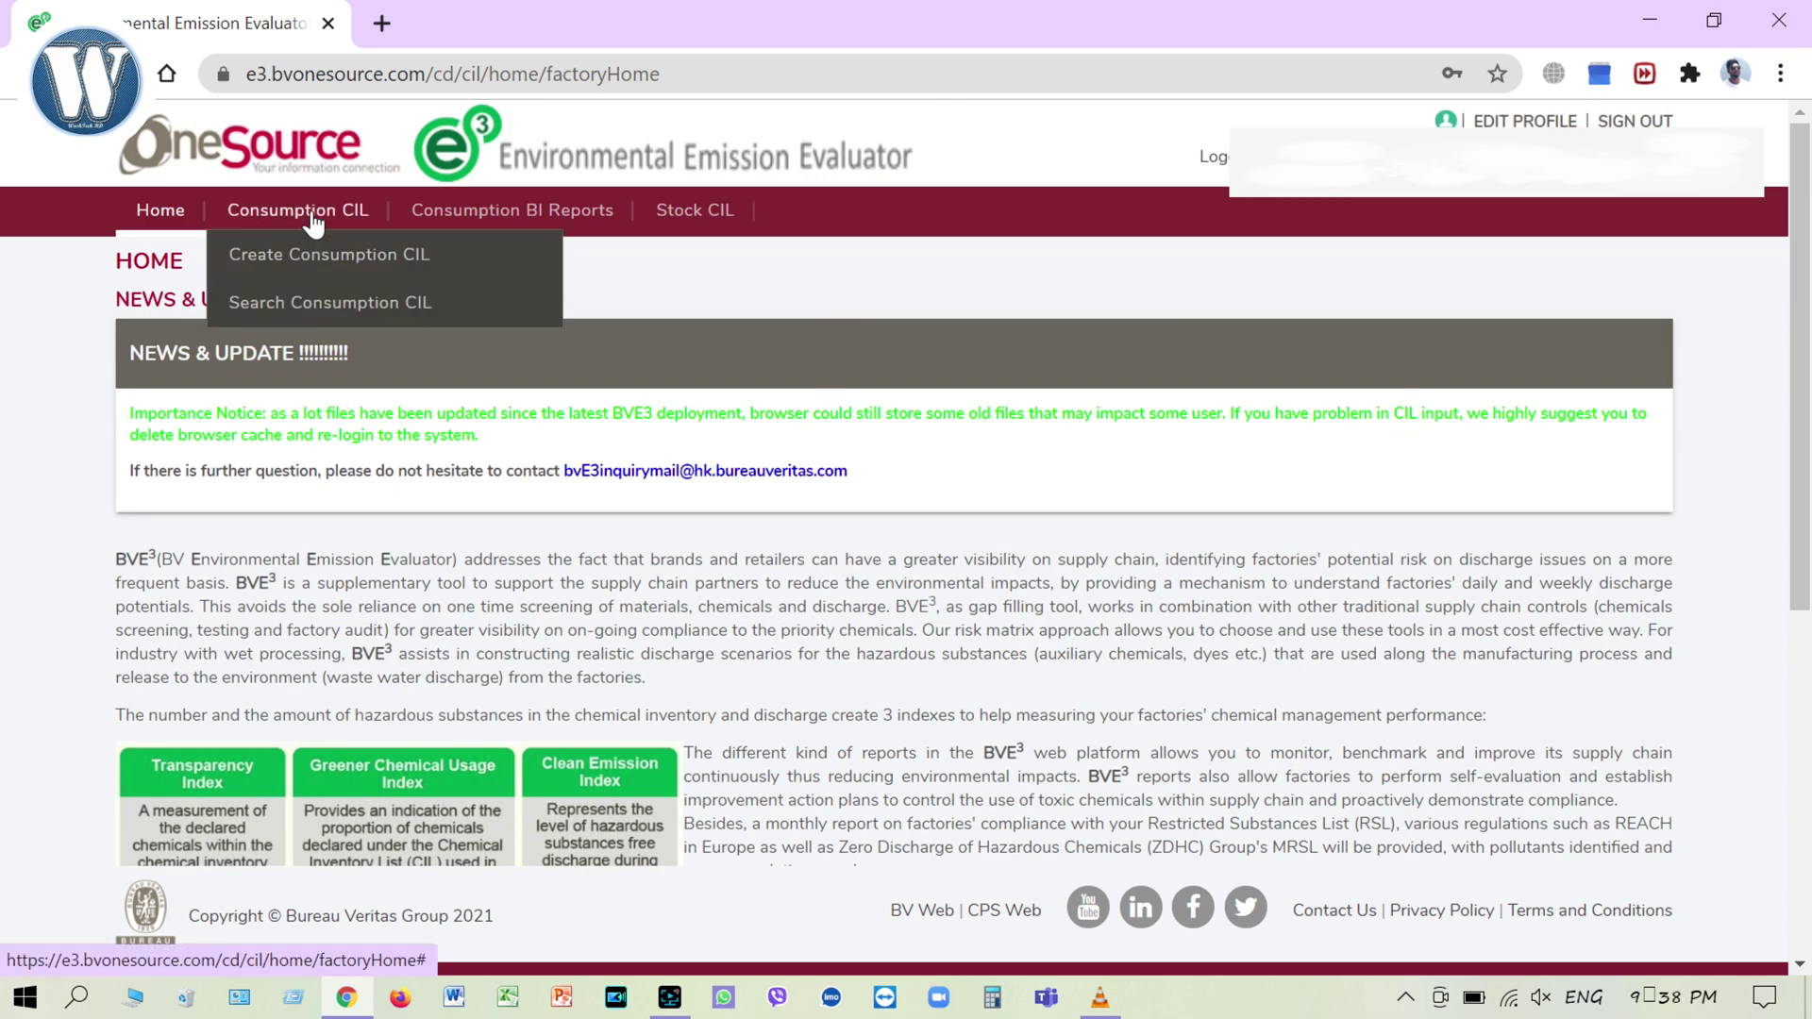
left_click(349, 269)
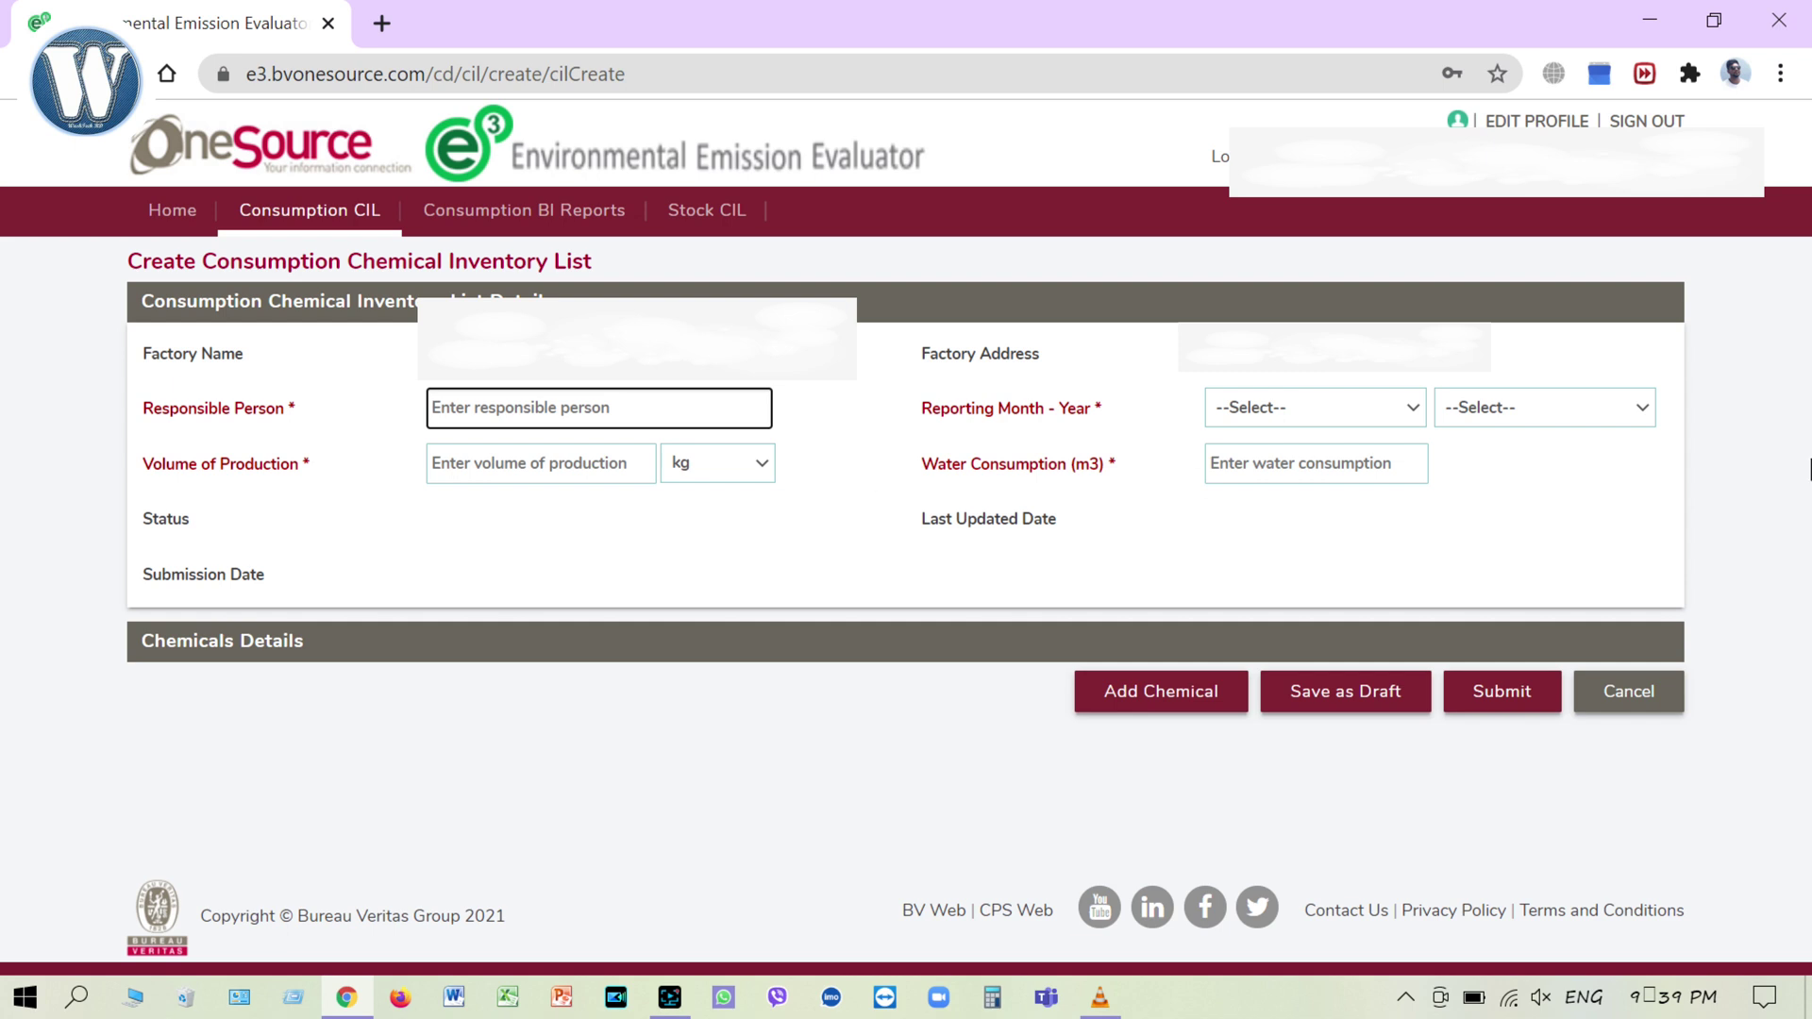
Select kg as the unit for the volume of production in the inventory list details
left_click(550, 408)
left_click(547, 463)
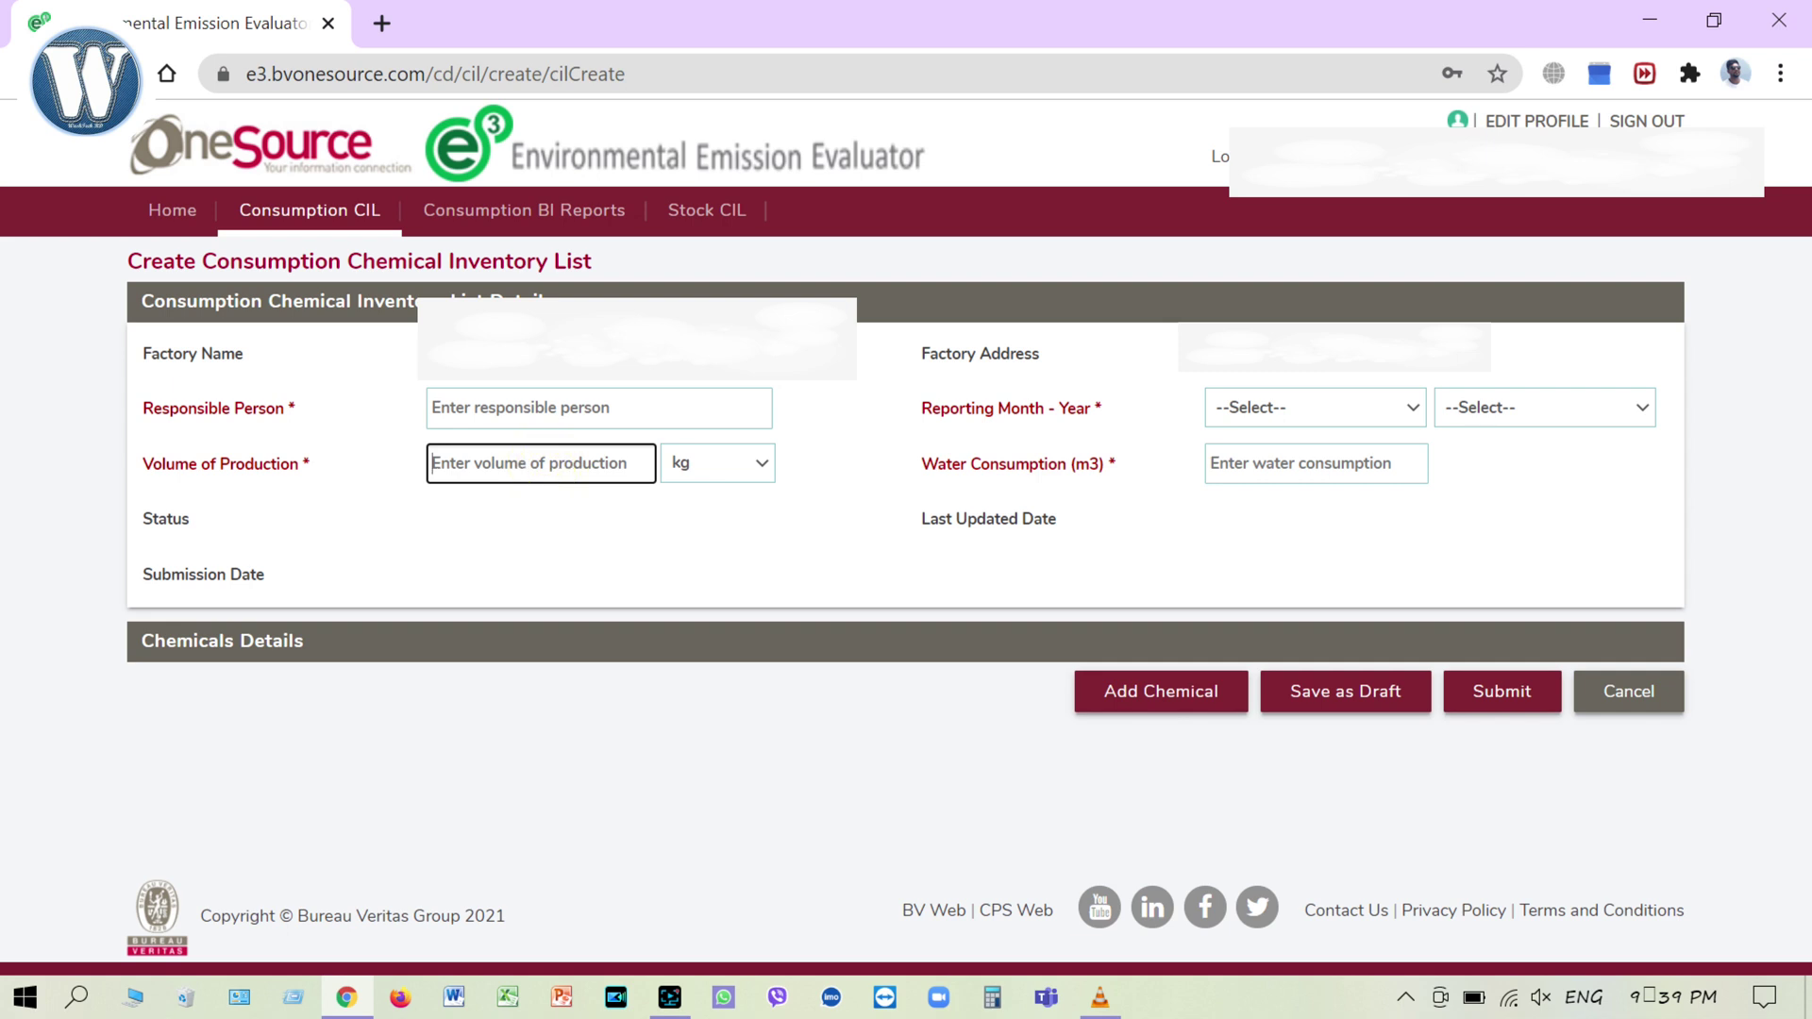
left_click(755, 472)
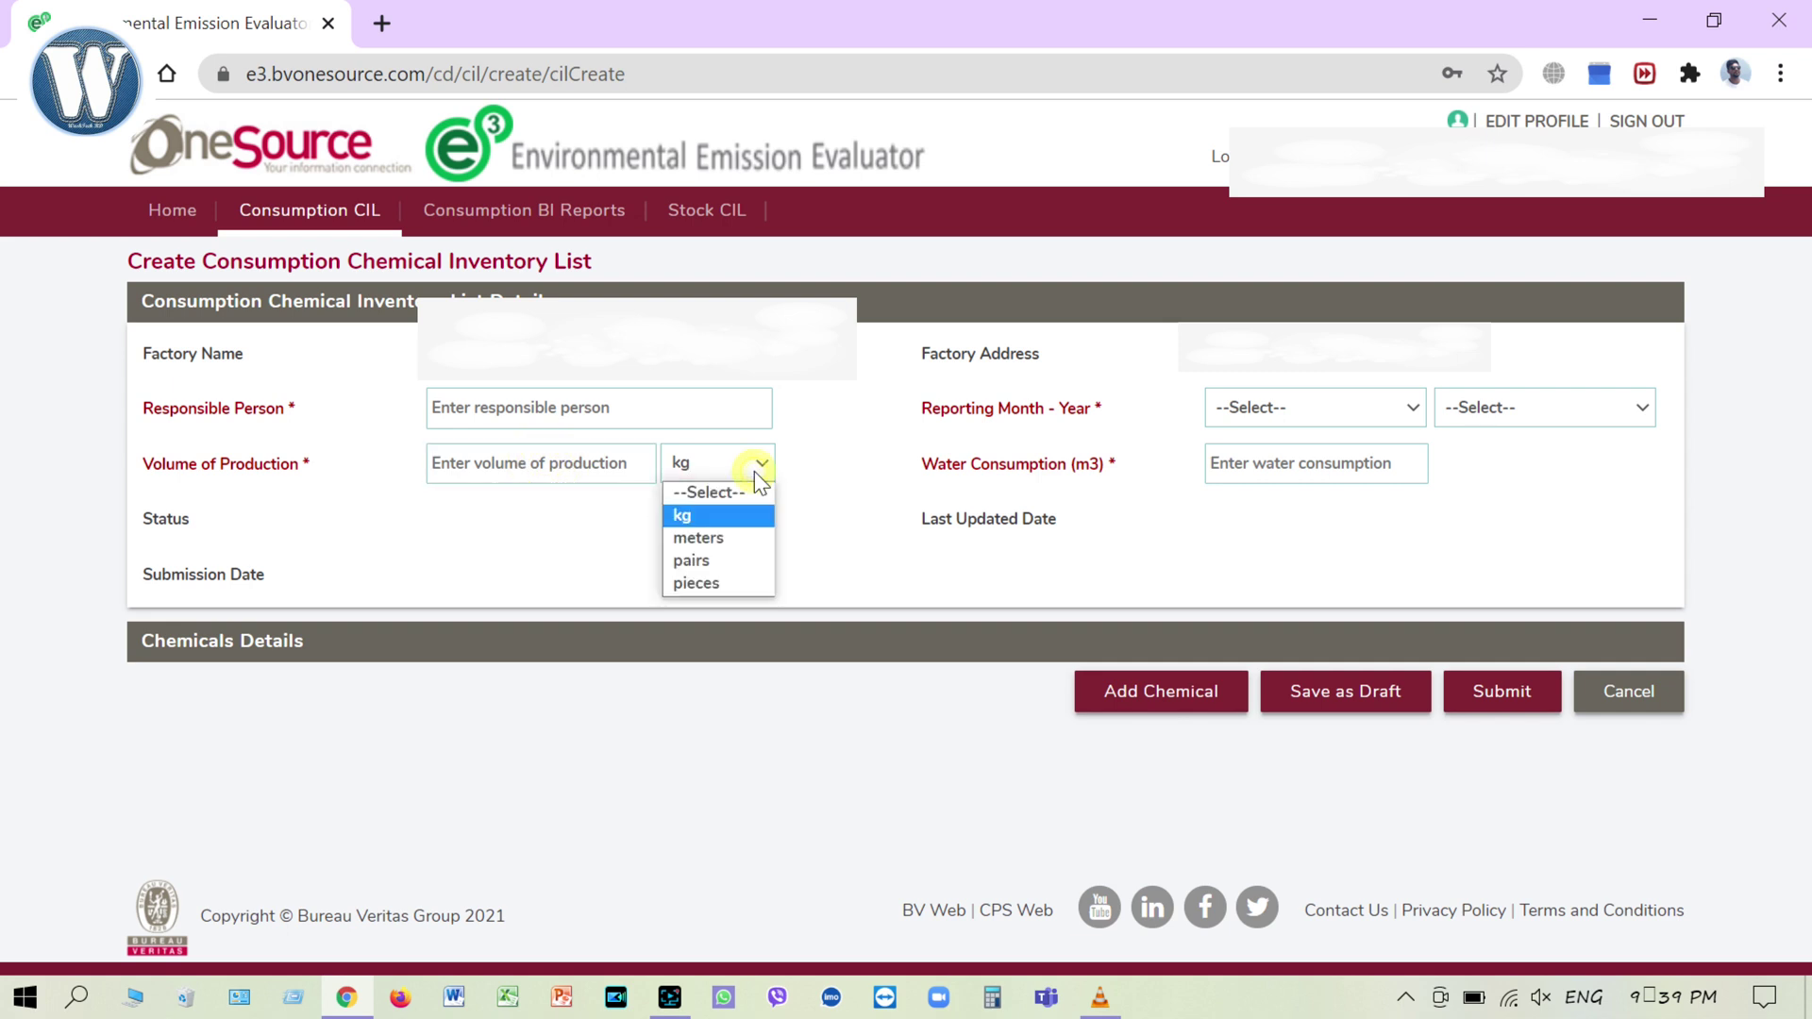
left_click(731, 521)
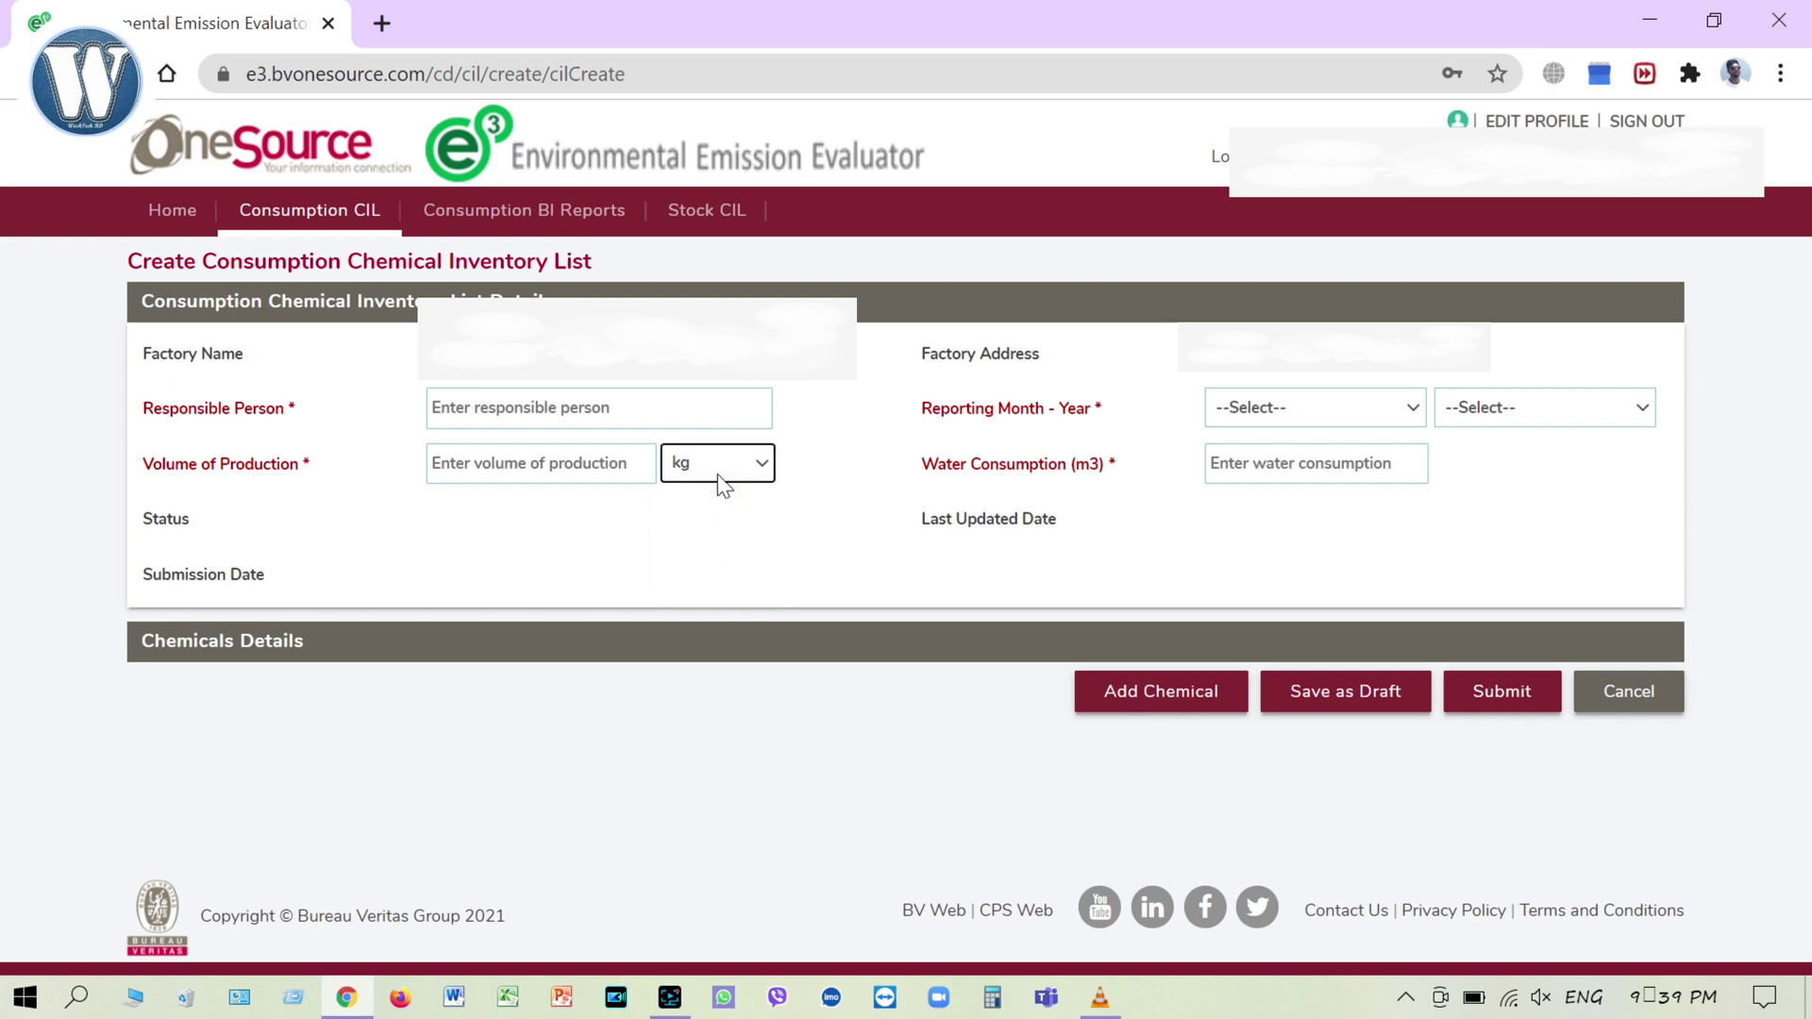
left_click(581, 467)
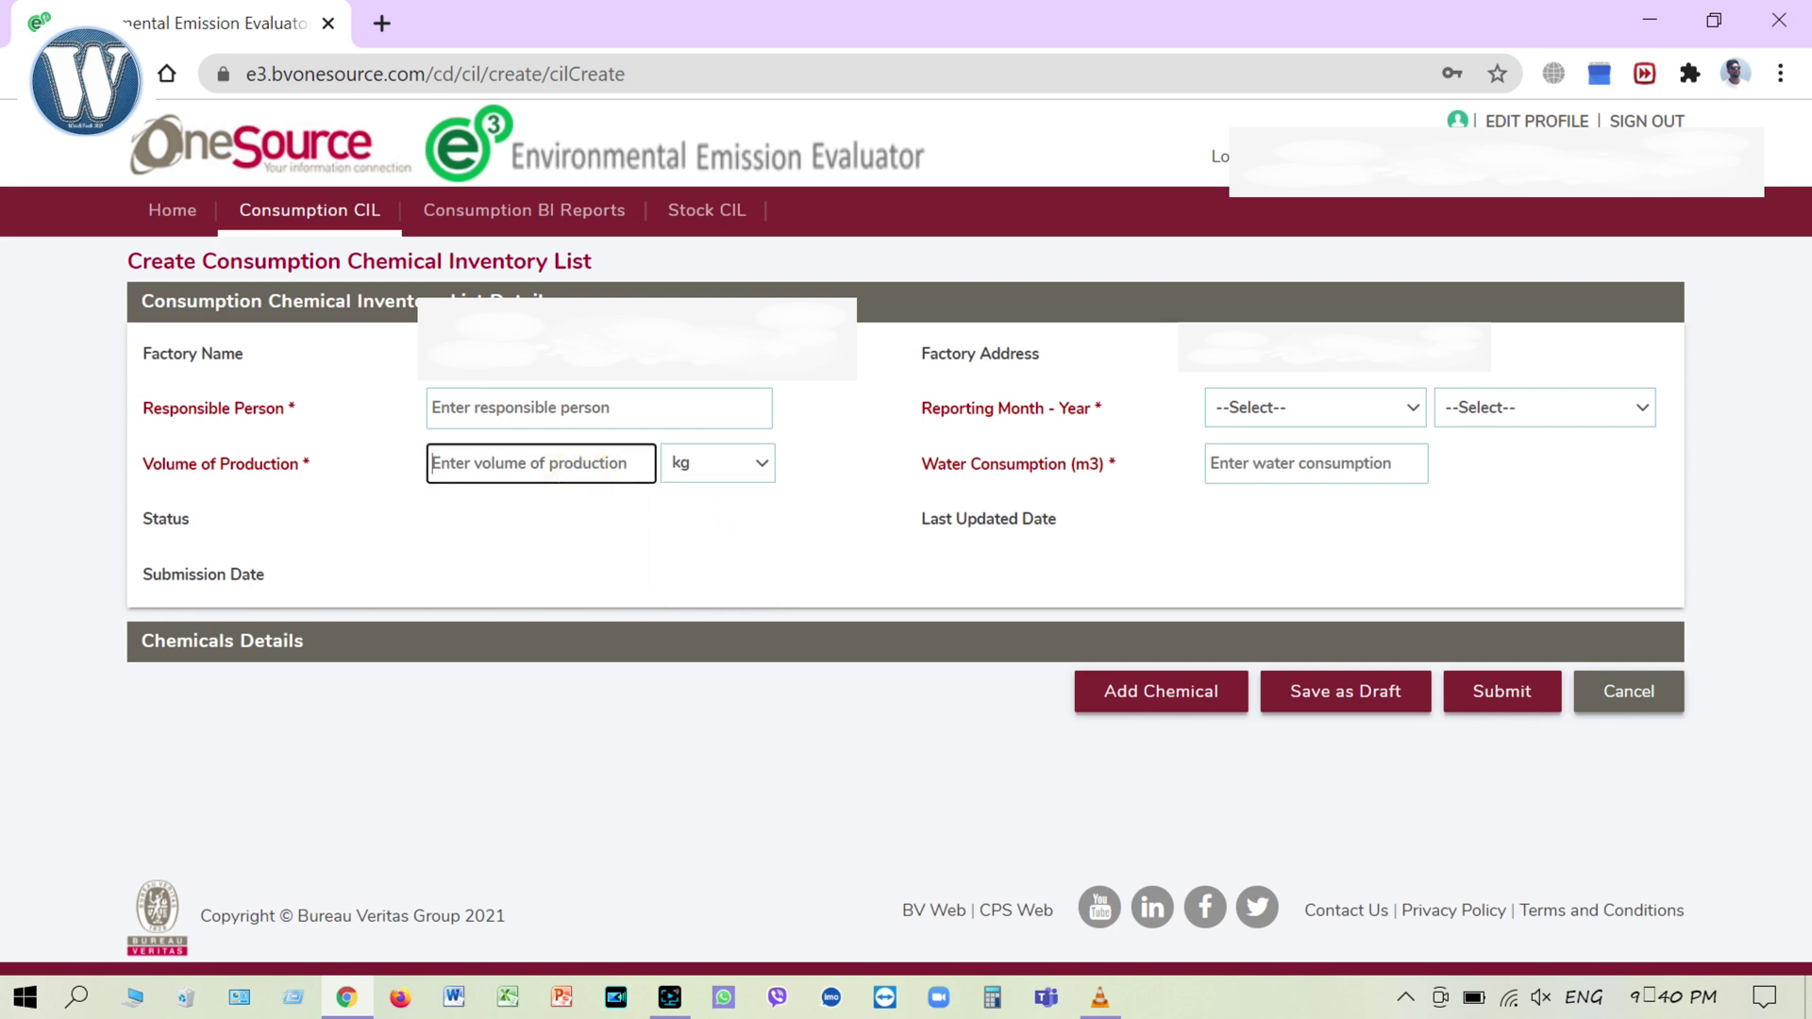
Set the inventory list's reporting month and year to Jan 2021
left_click(1375, 408)
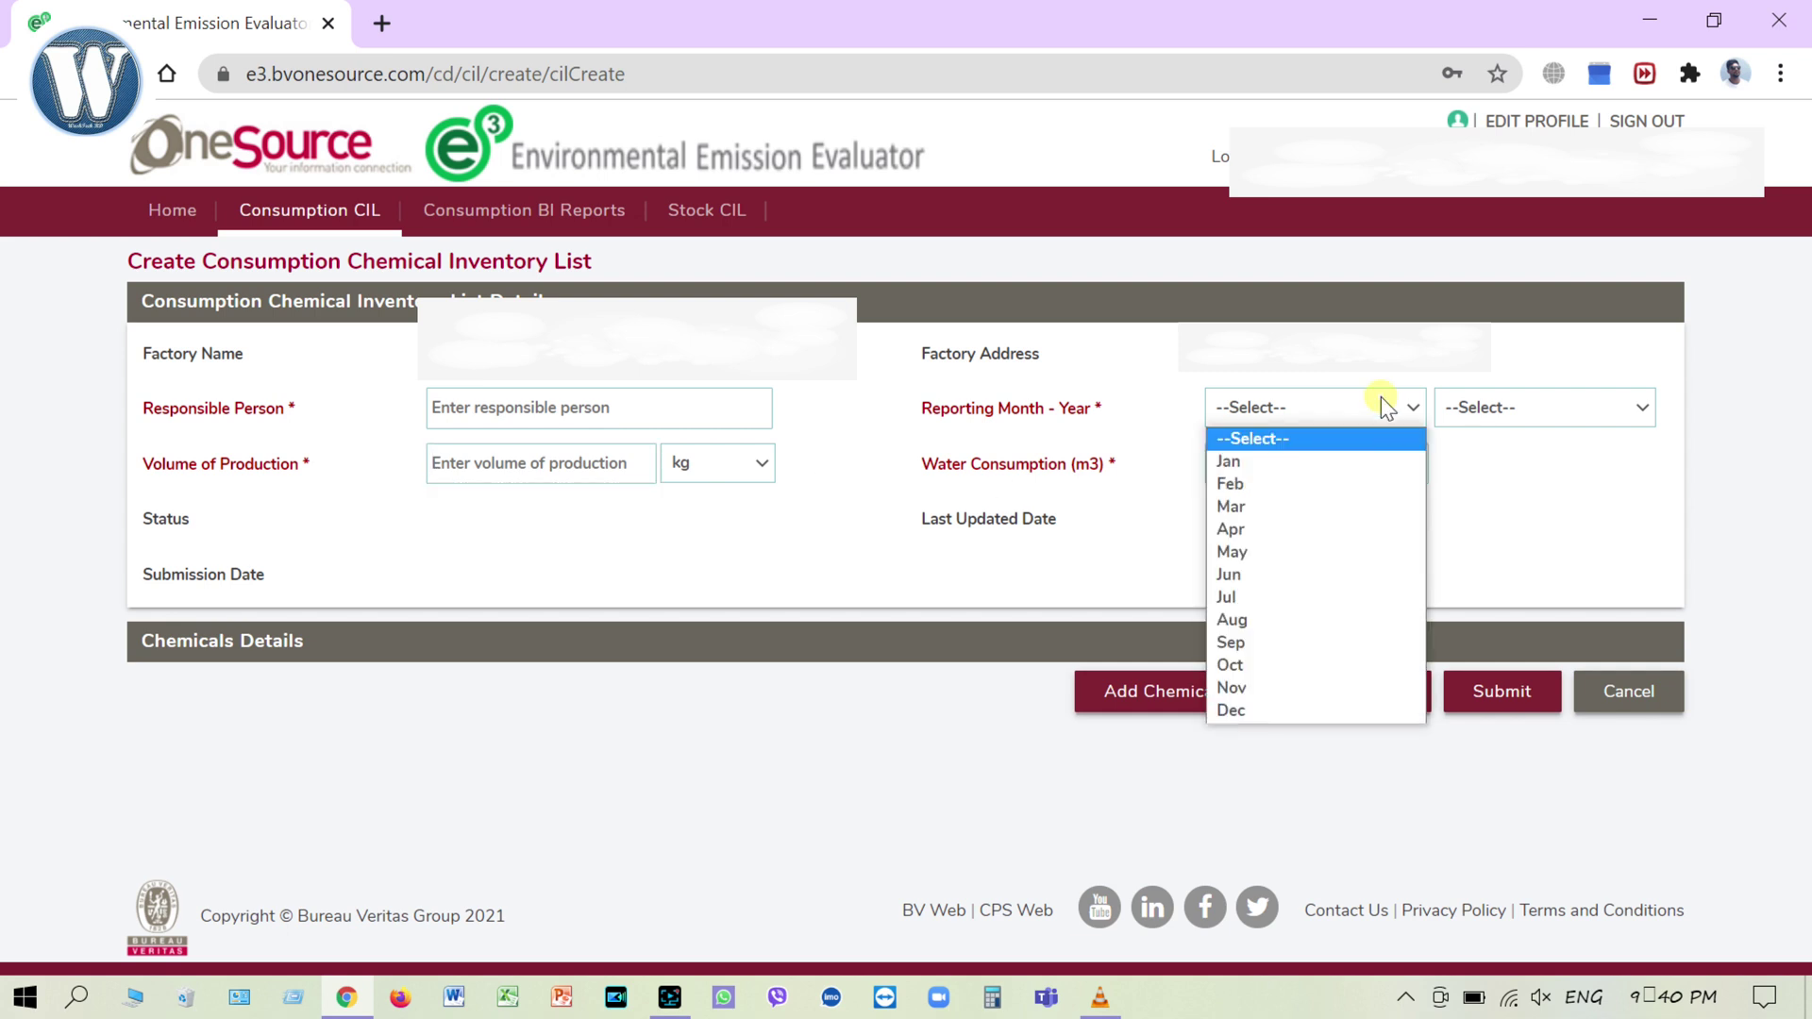
left_click(1329, 461)
left_click(1521, 400)
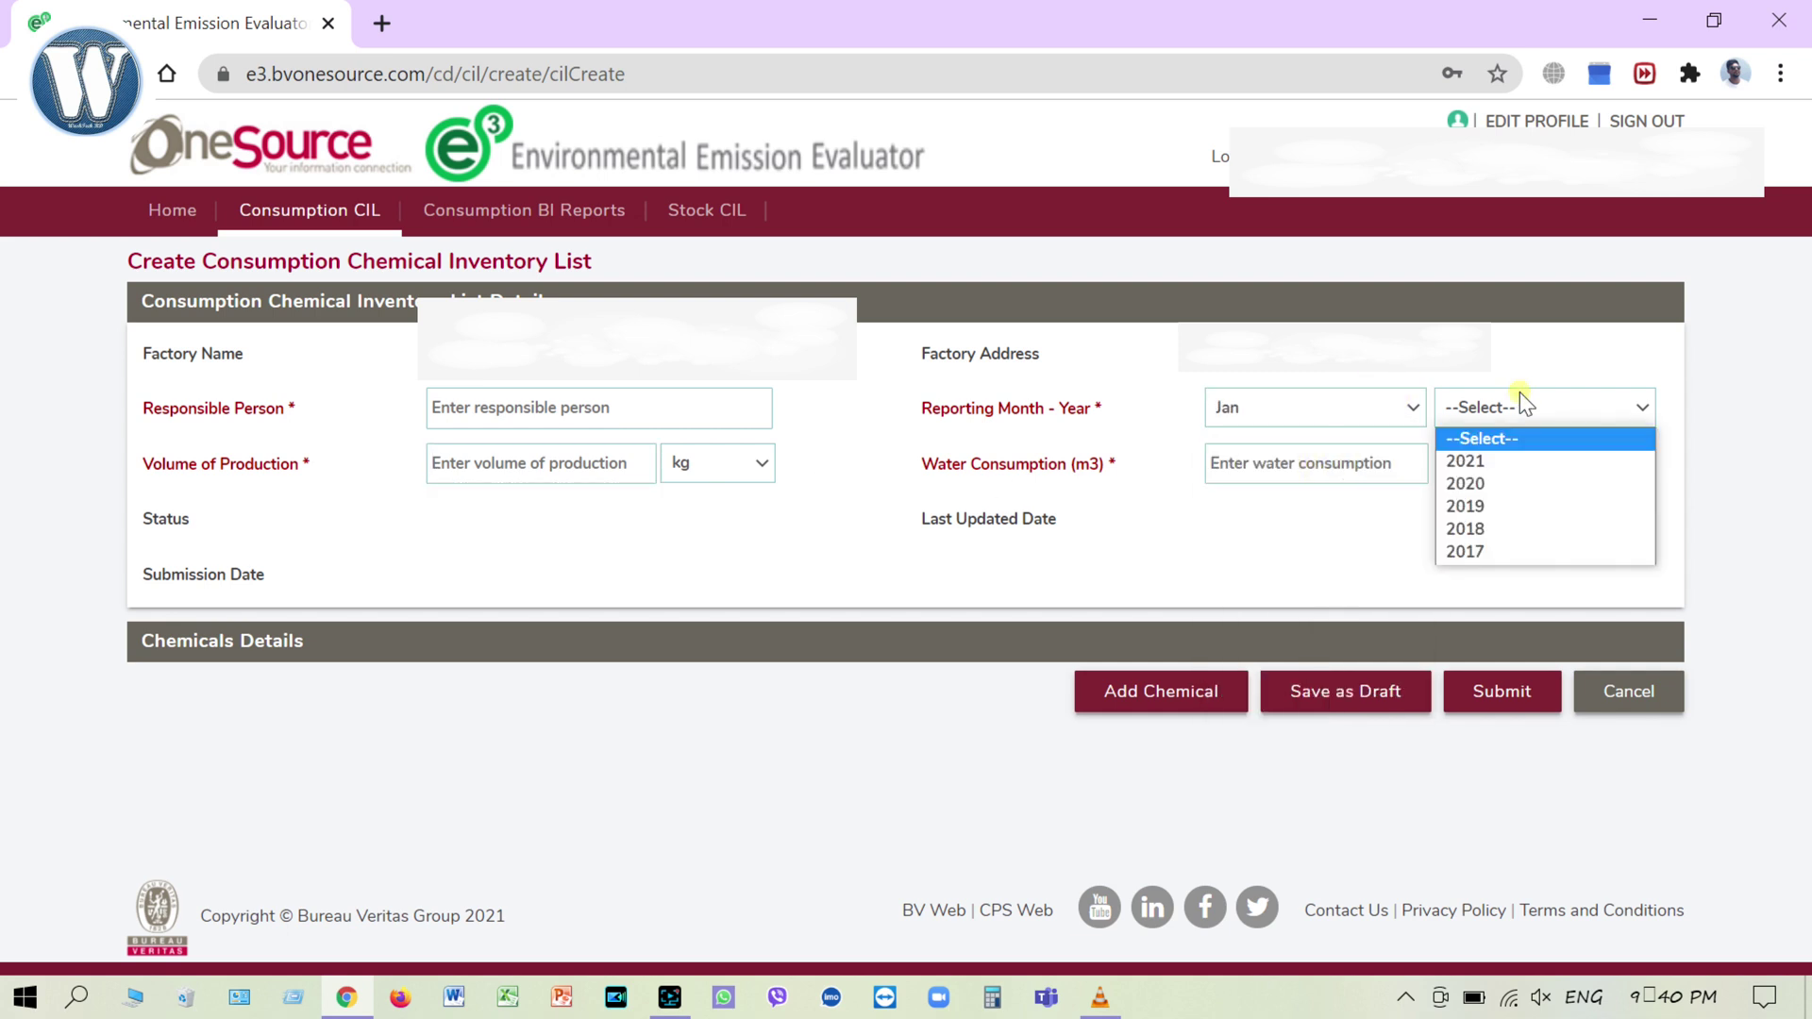
left_click(1501, 463)
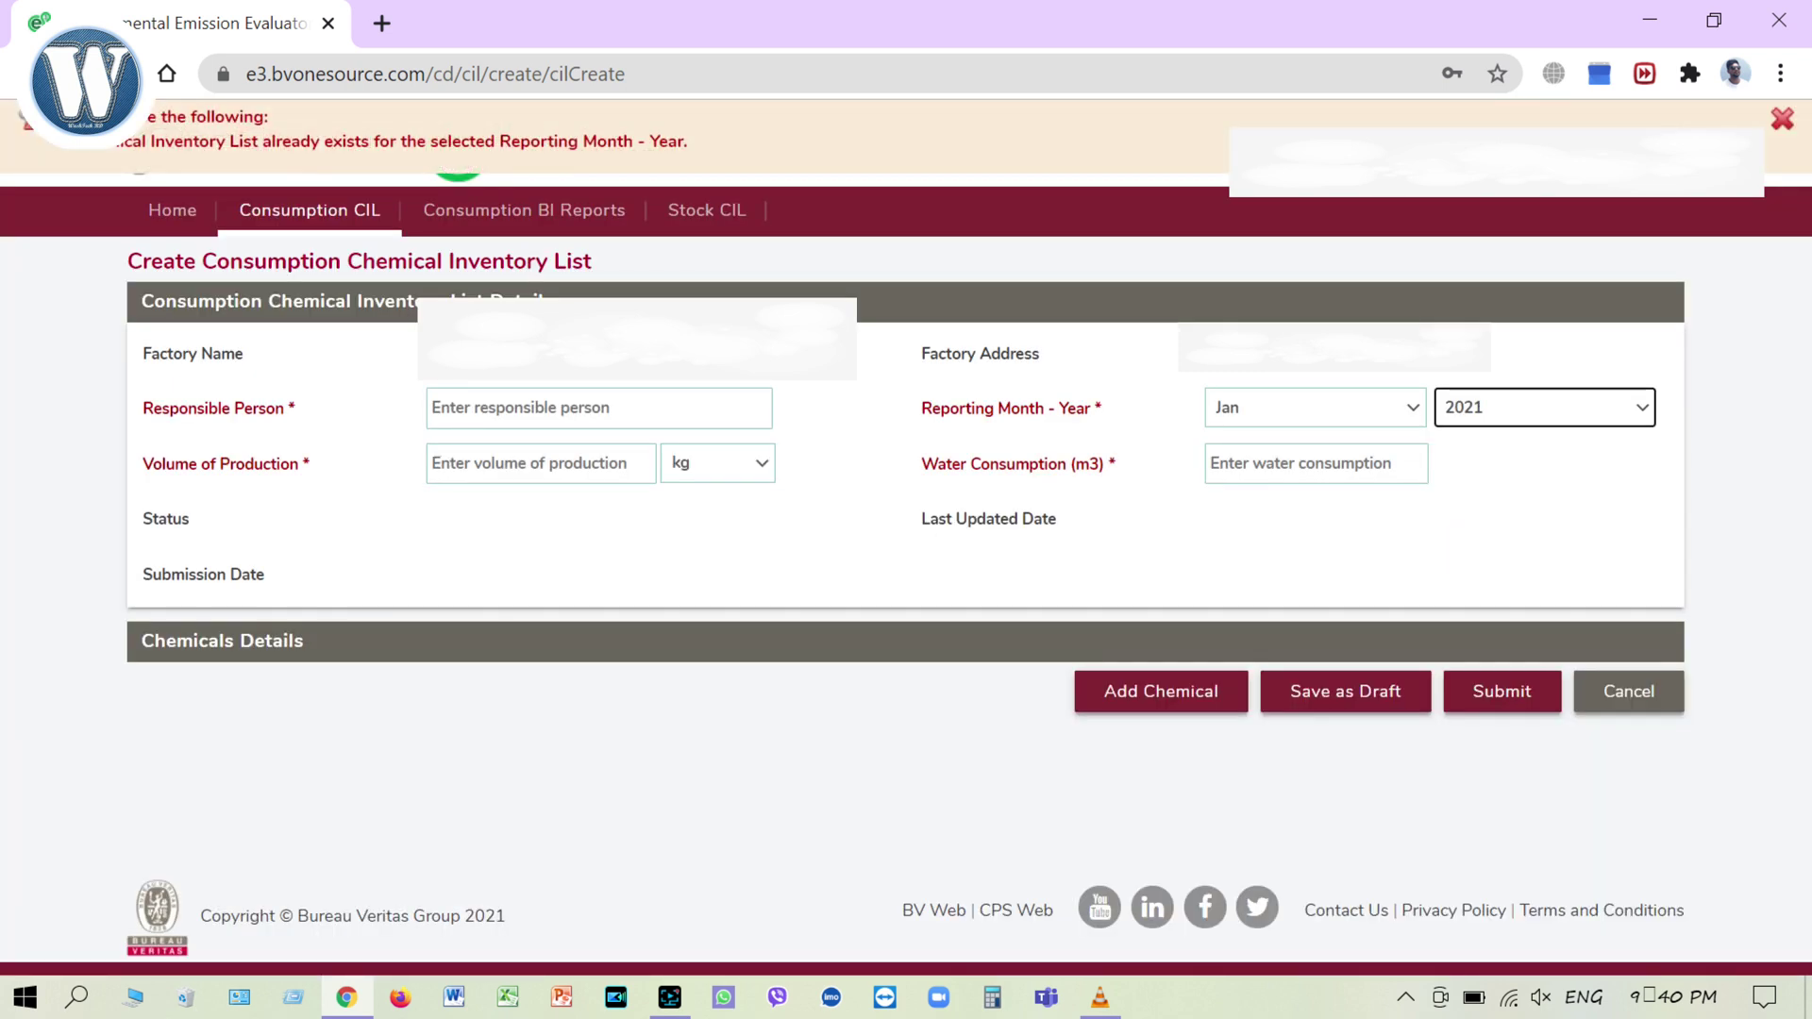
left_click(1307, 468)
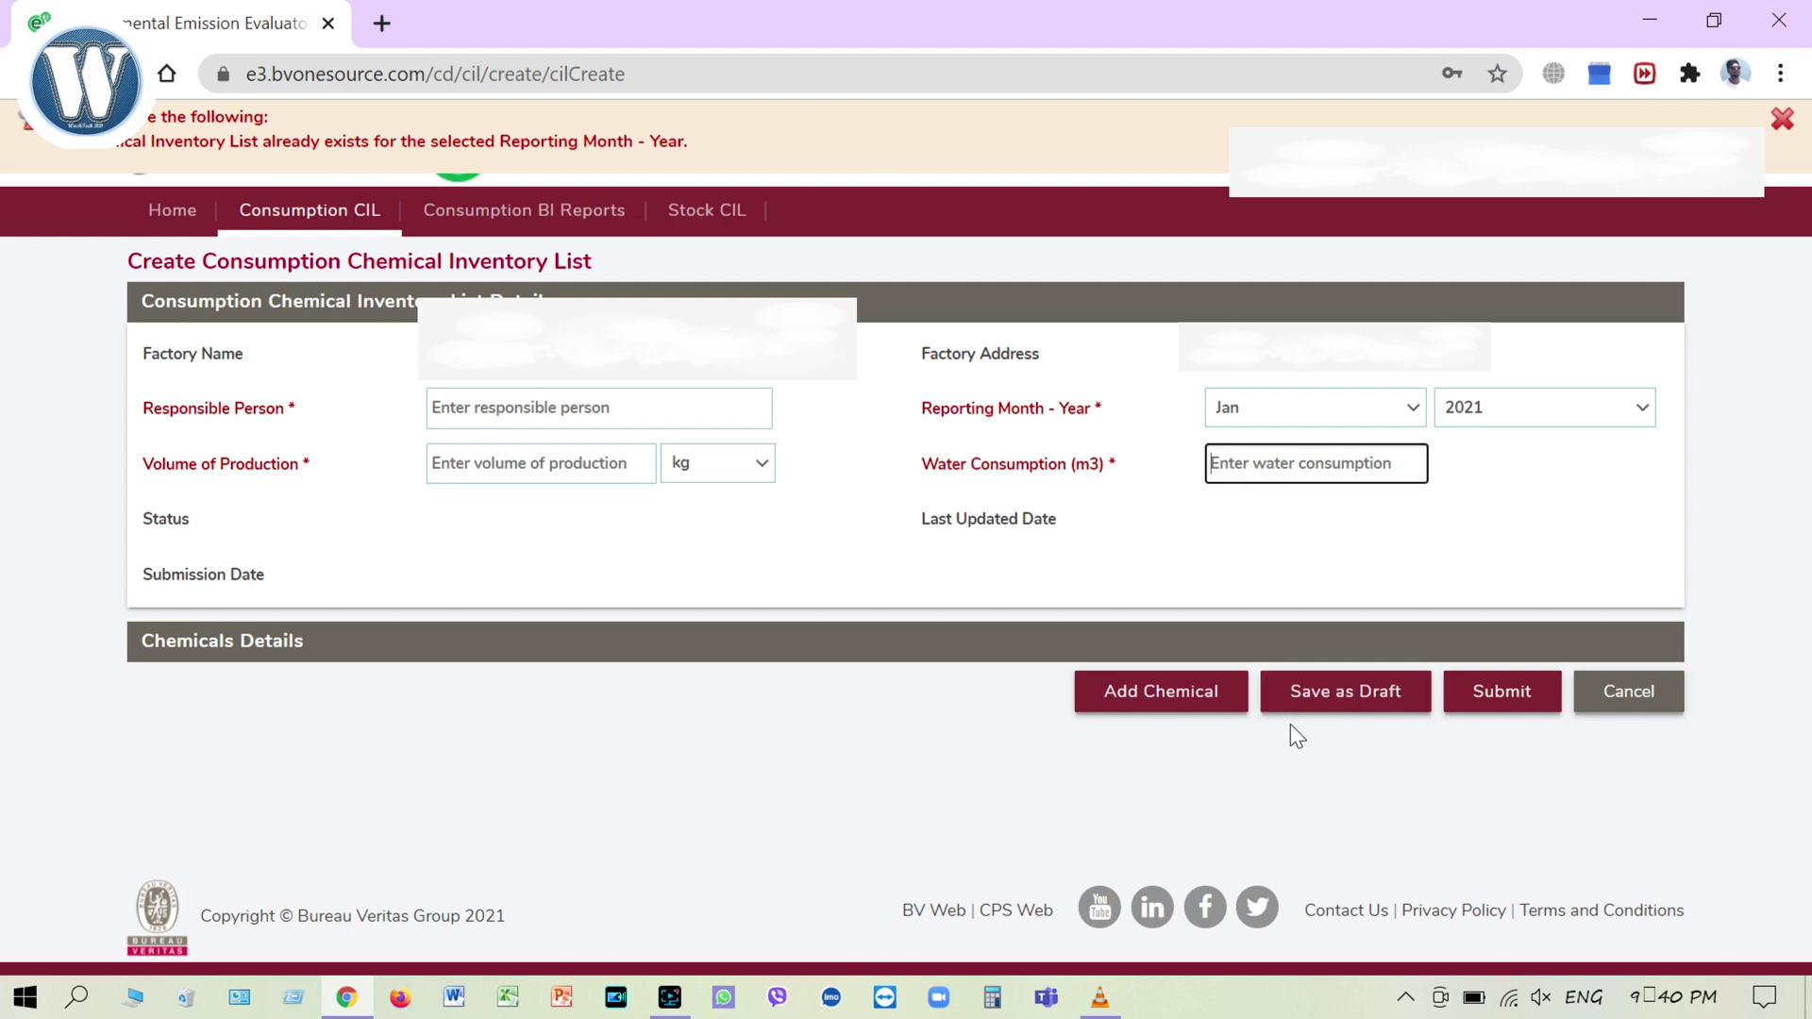
Add a chemical entry to the inventory list and choose Dystar Singapore Pte Ltd as its supplier
left_click(1181, 705)
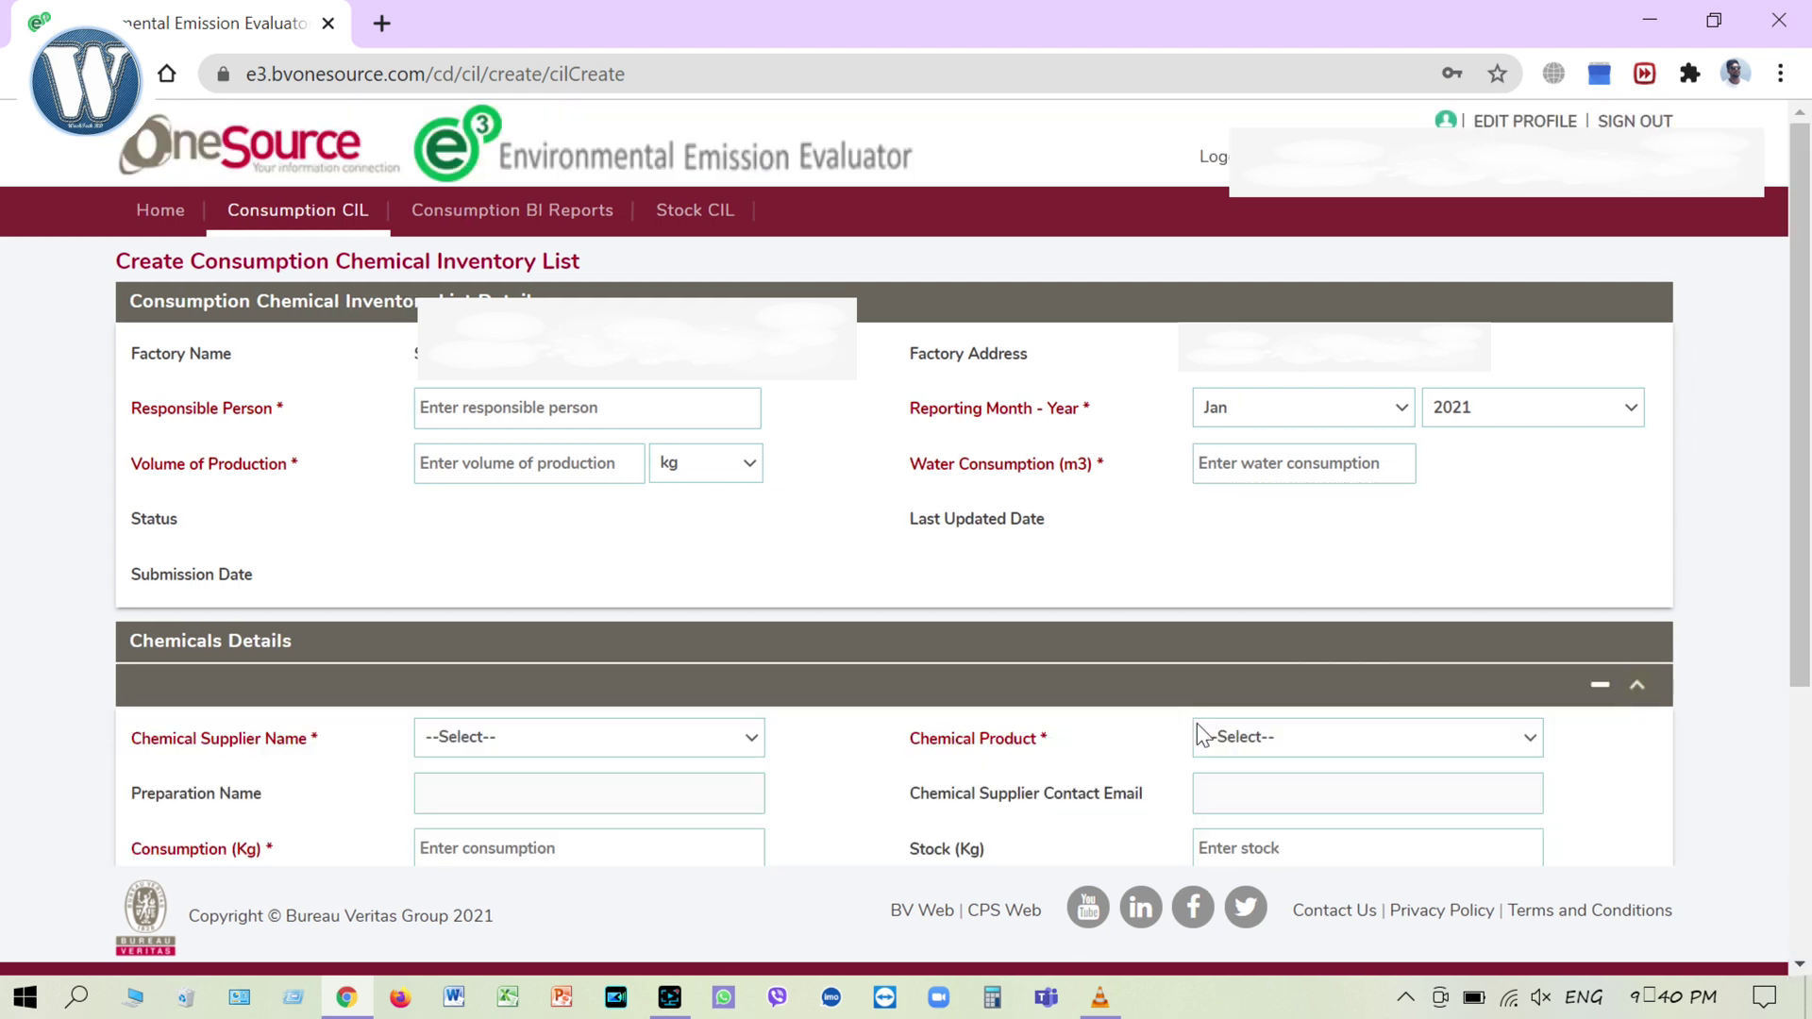
scroll(1197, 737, "down", 3)
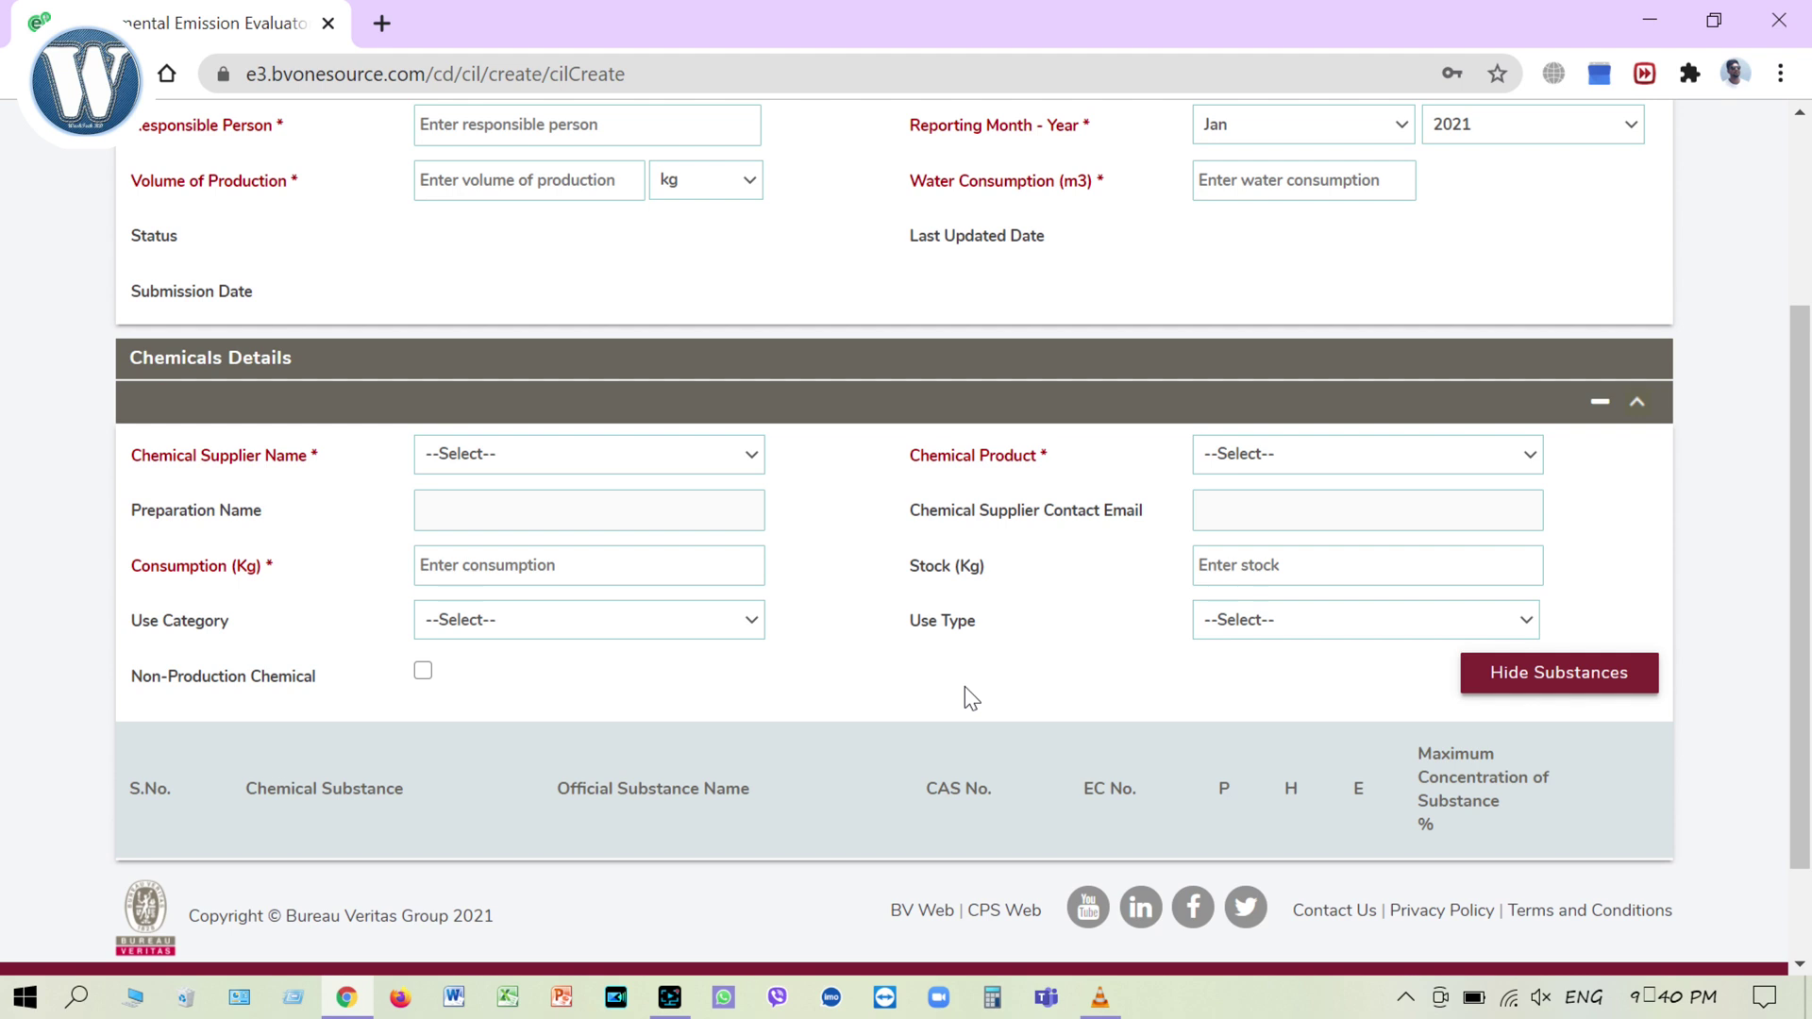
left_click(740, 456)
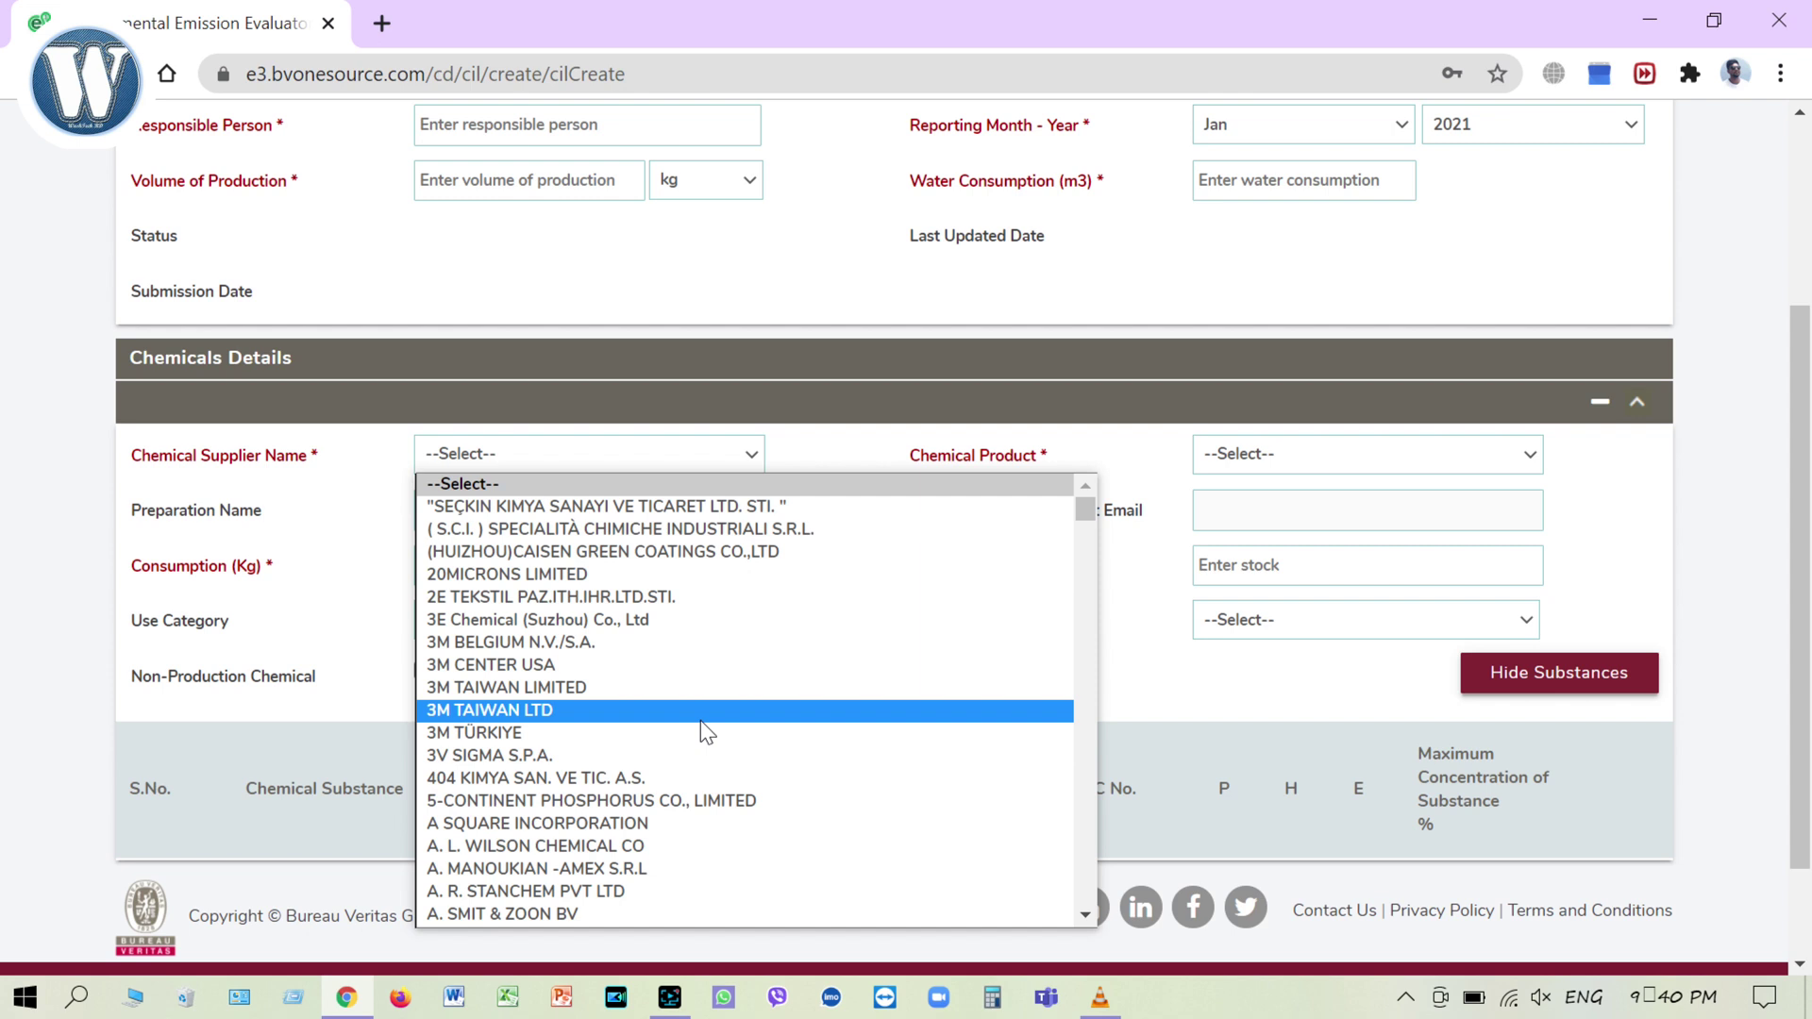
scroll(740, 789, "down", 20)
scroll(740, 789, "down", 18)
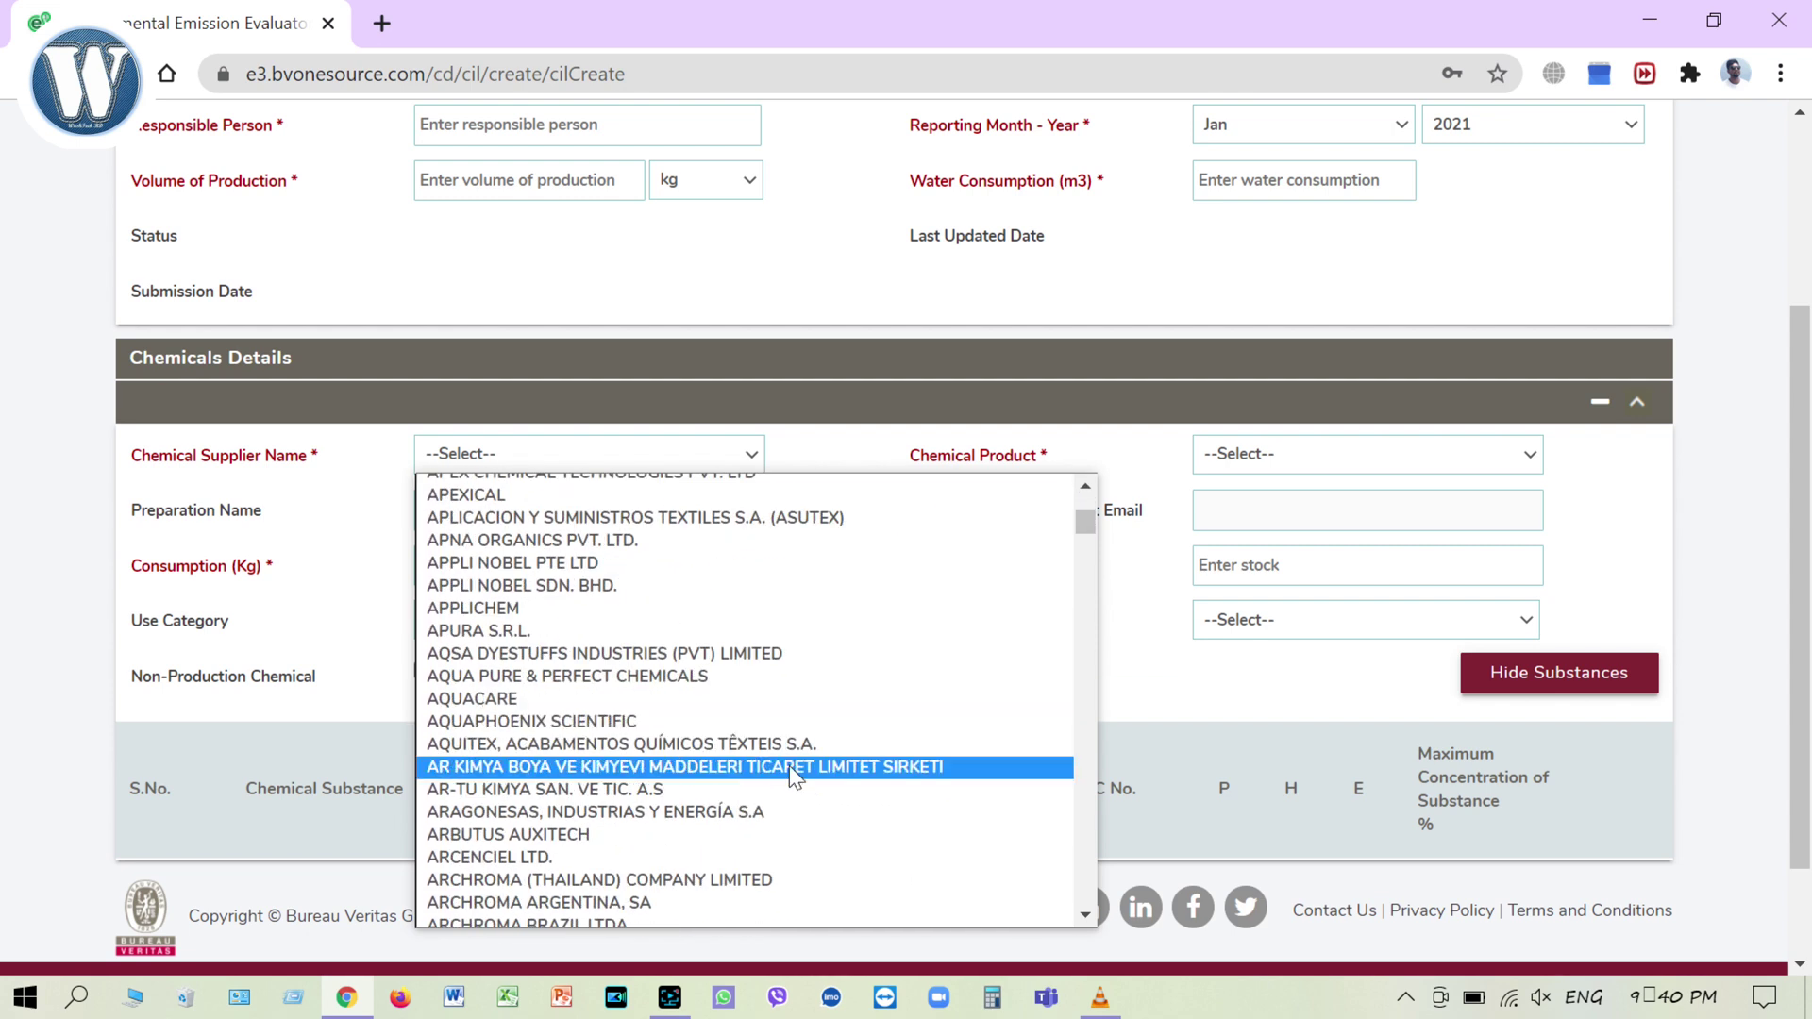
scroll(815, 738, "down", 8)
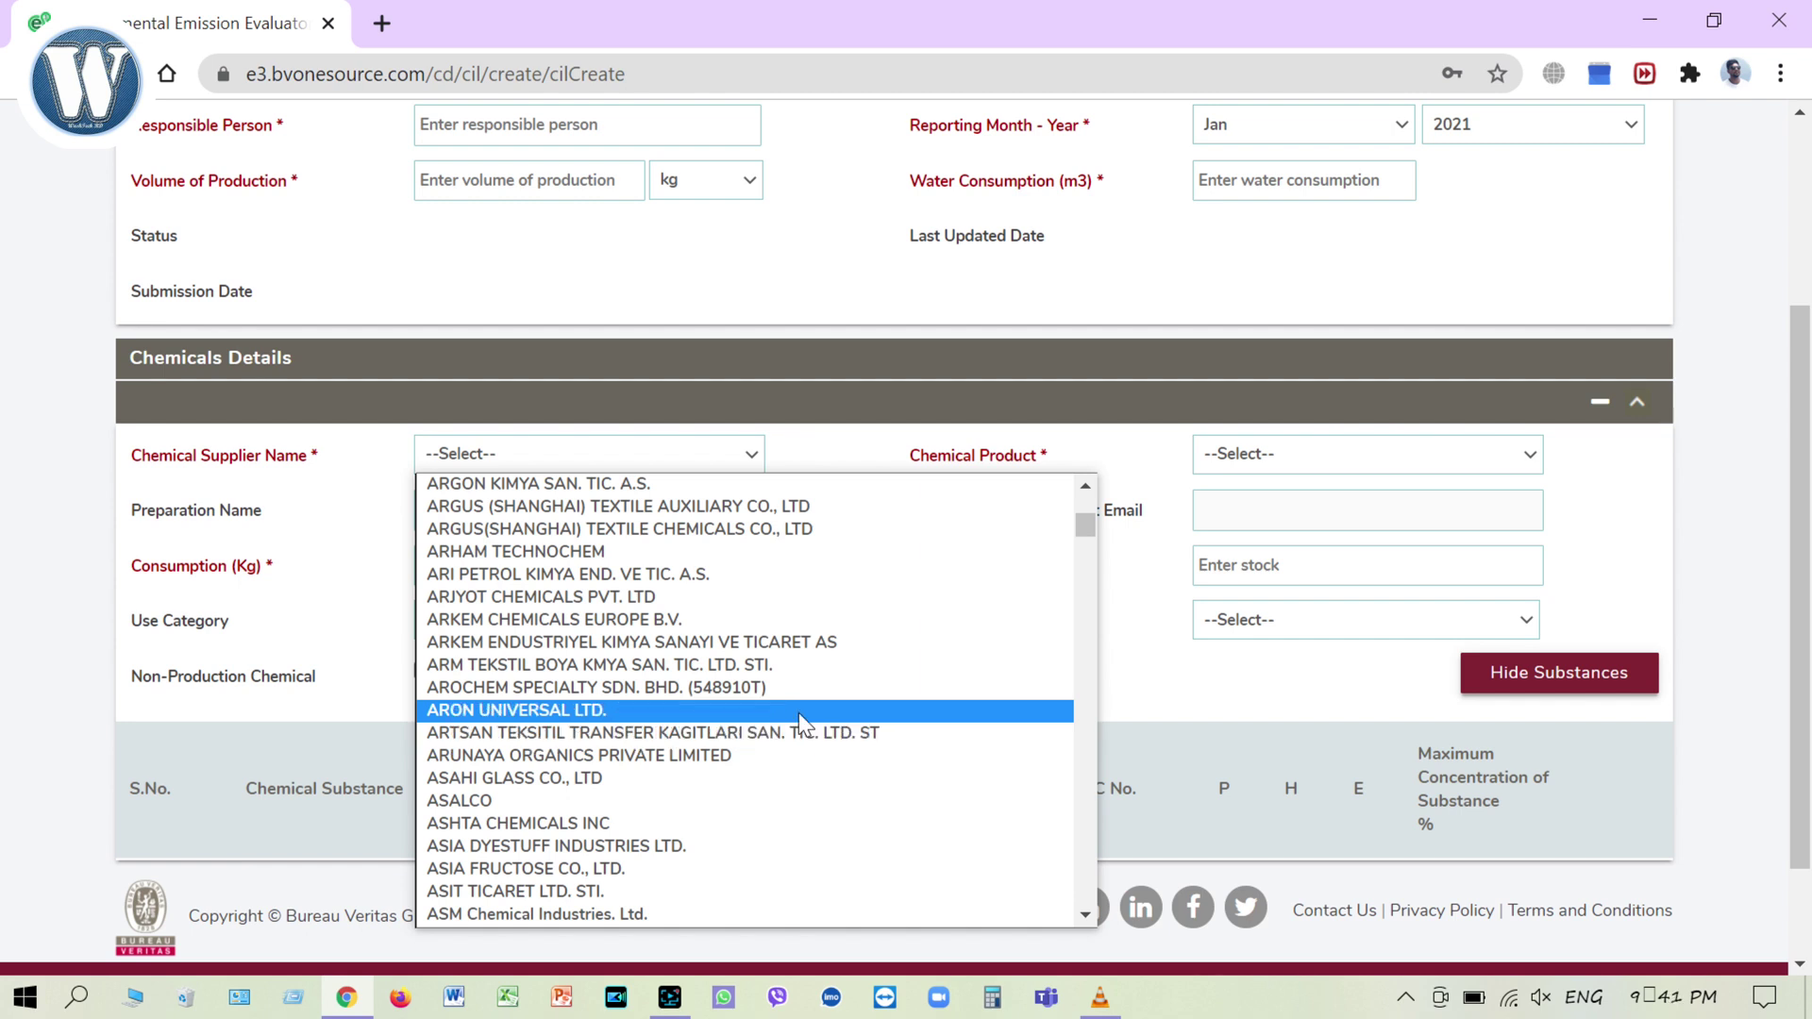
scroll(811, 755, "down", 10)
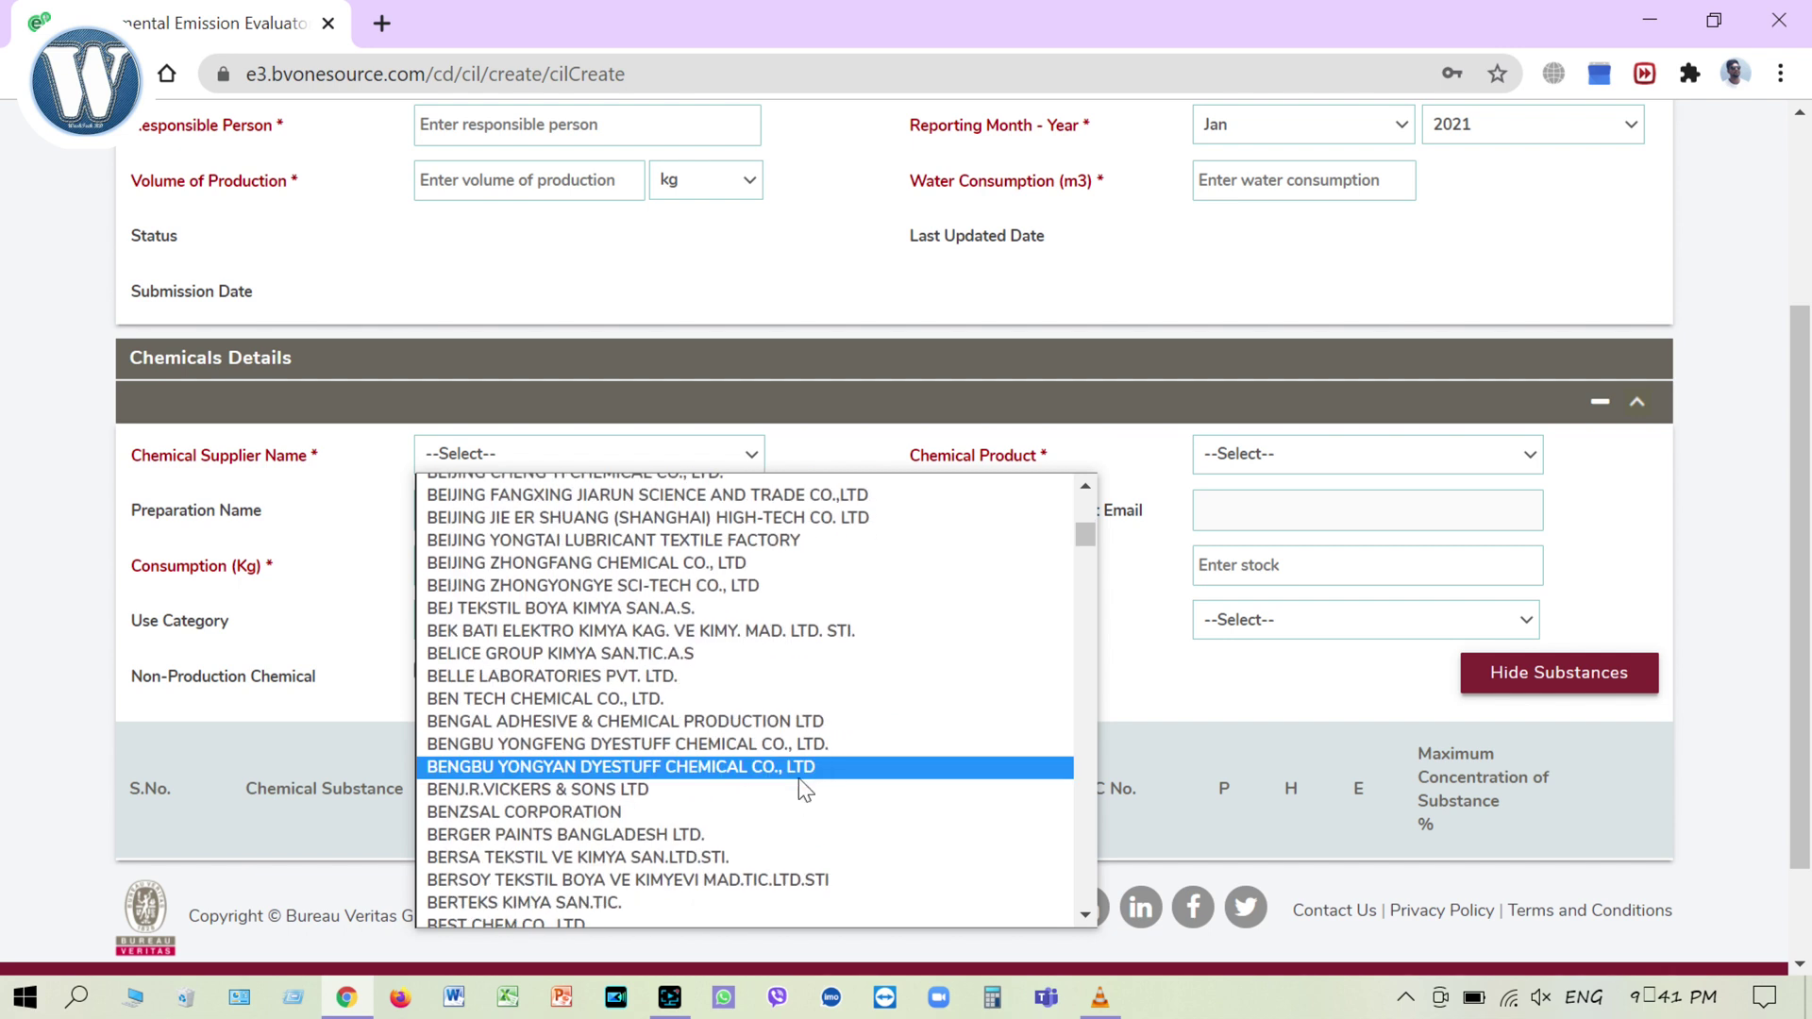
key("c")
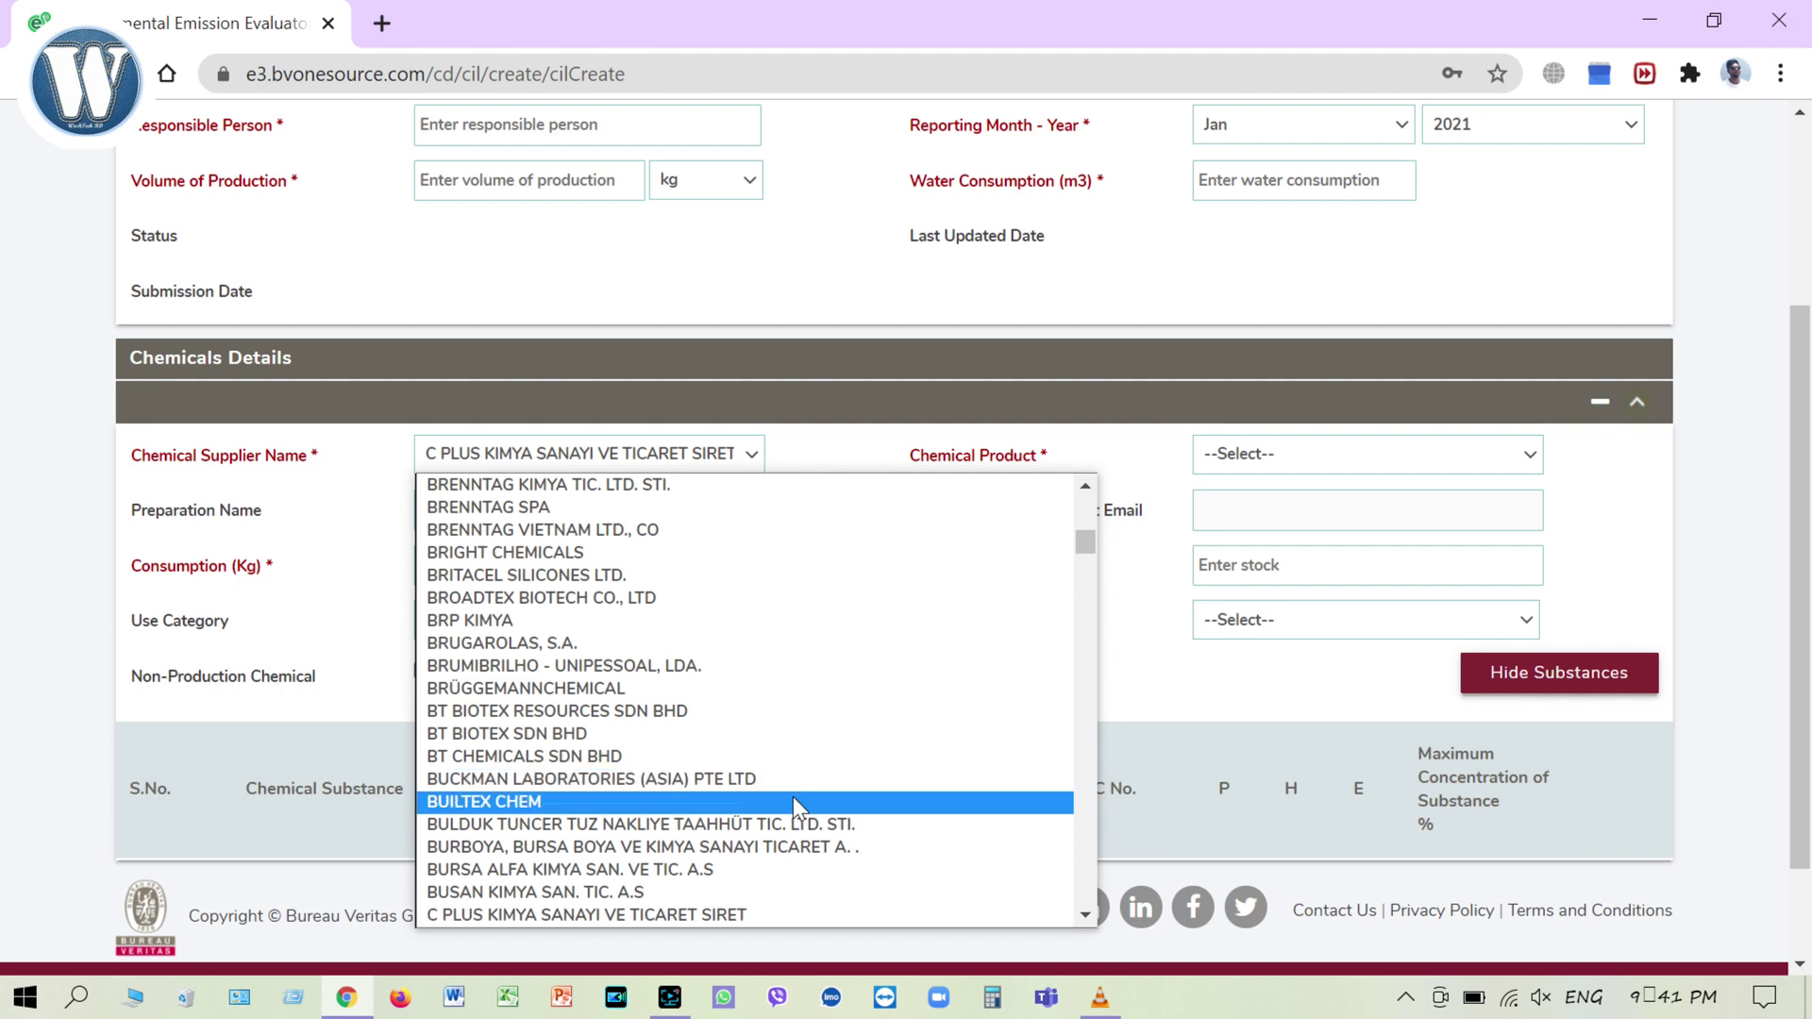
key("d")
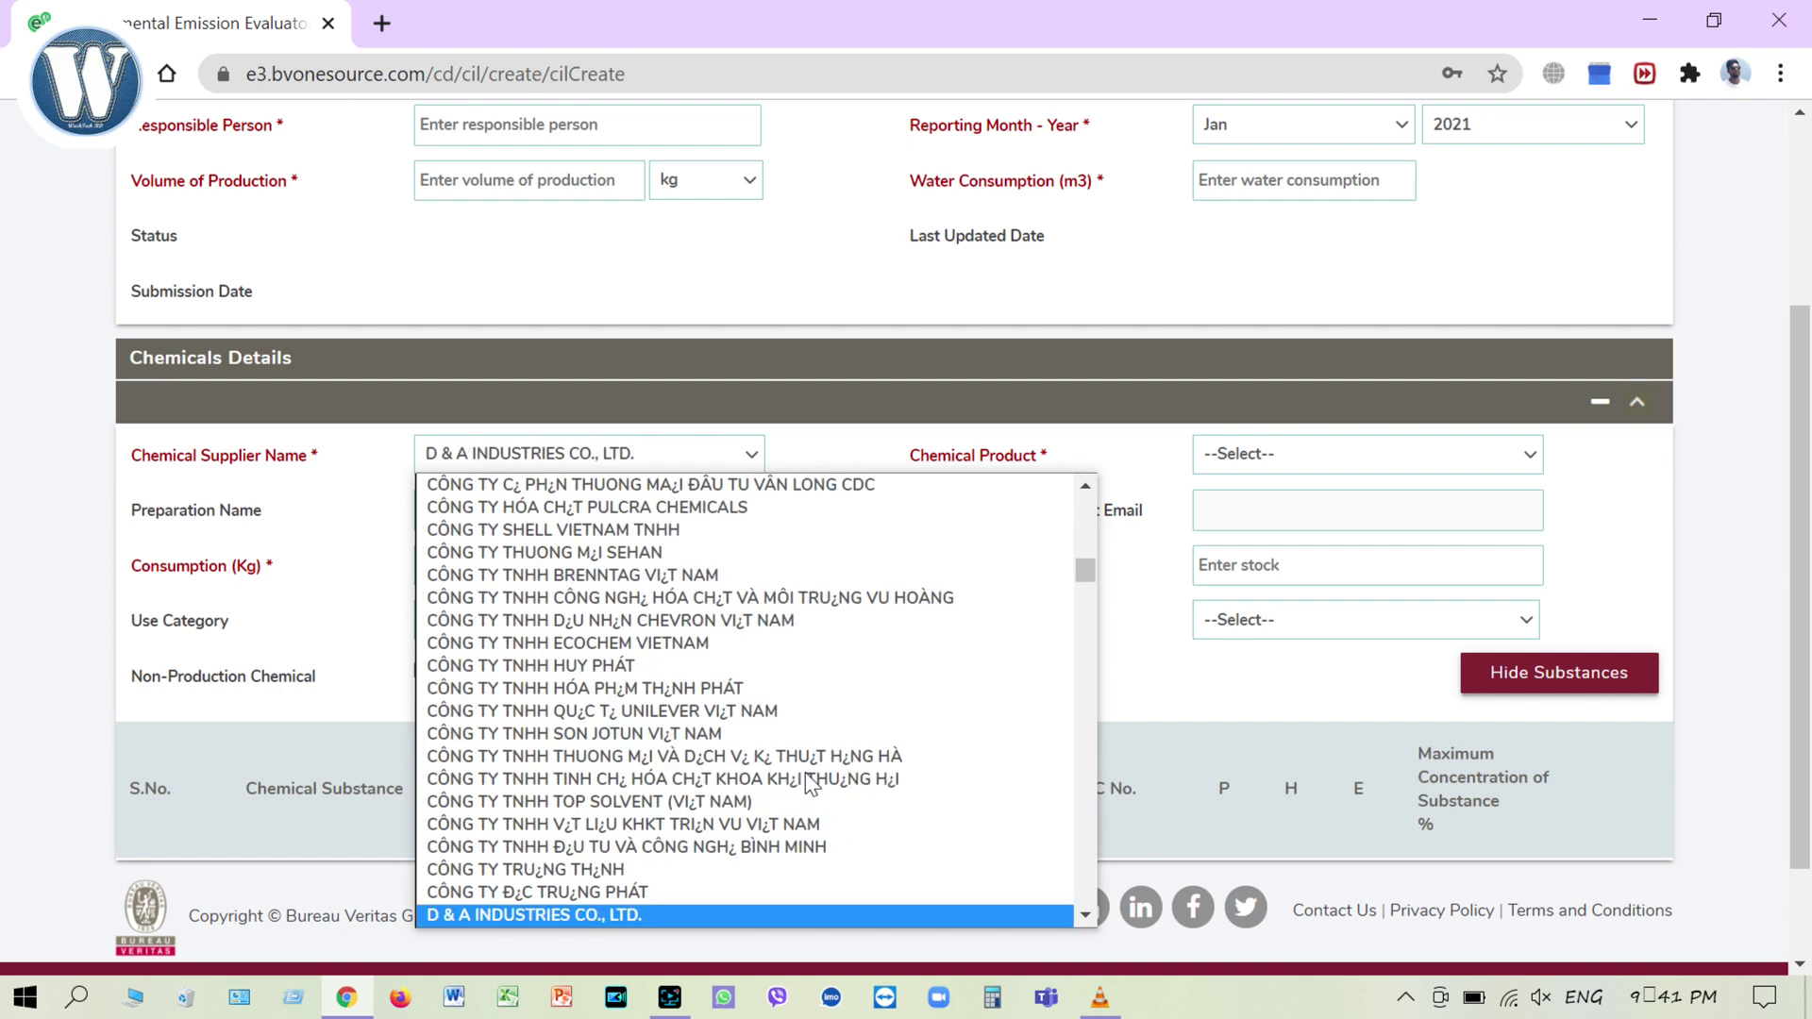
scroll(809, 781, "down", 10)
scroll(649, 708, "down", 10)
left_click(651, 727)
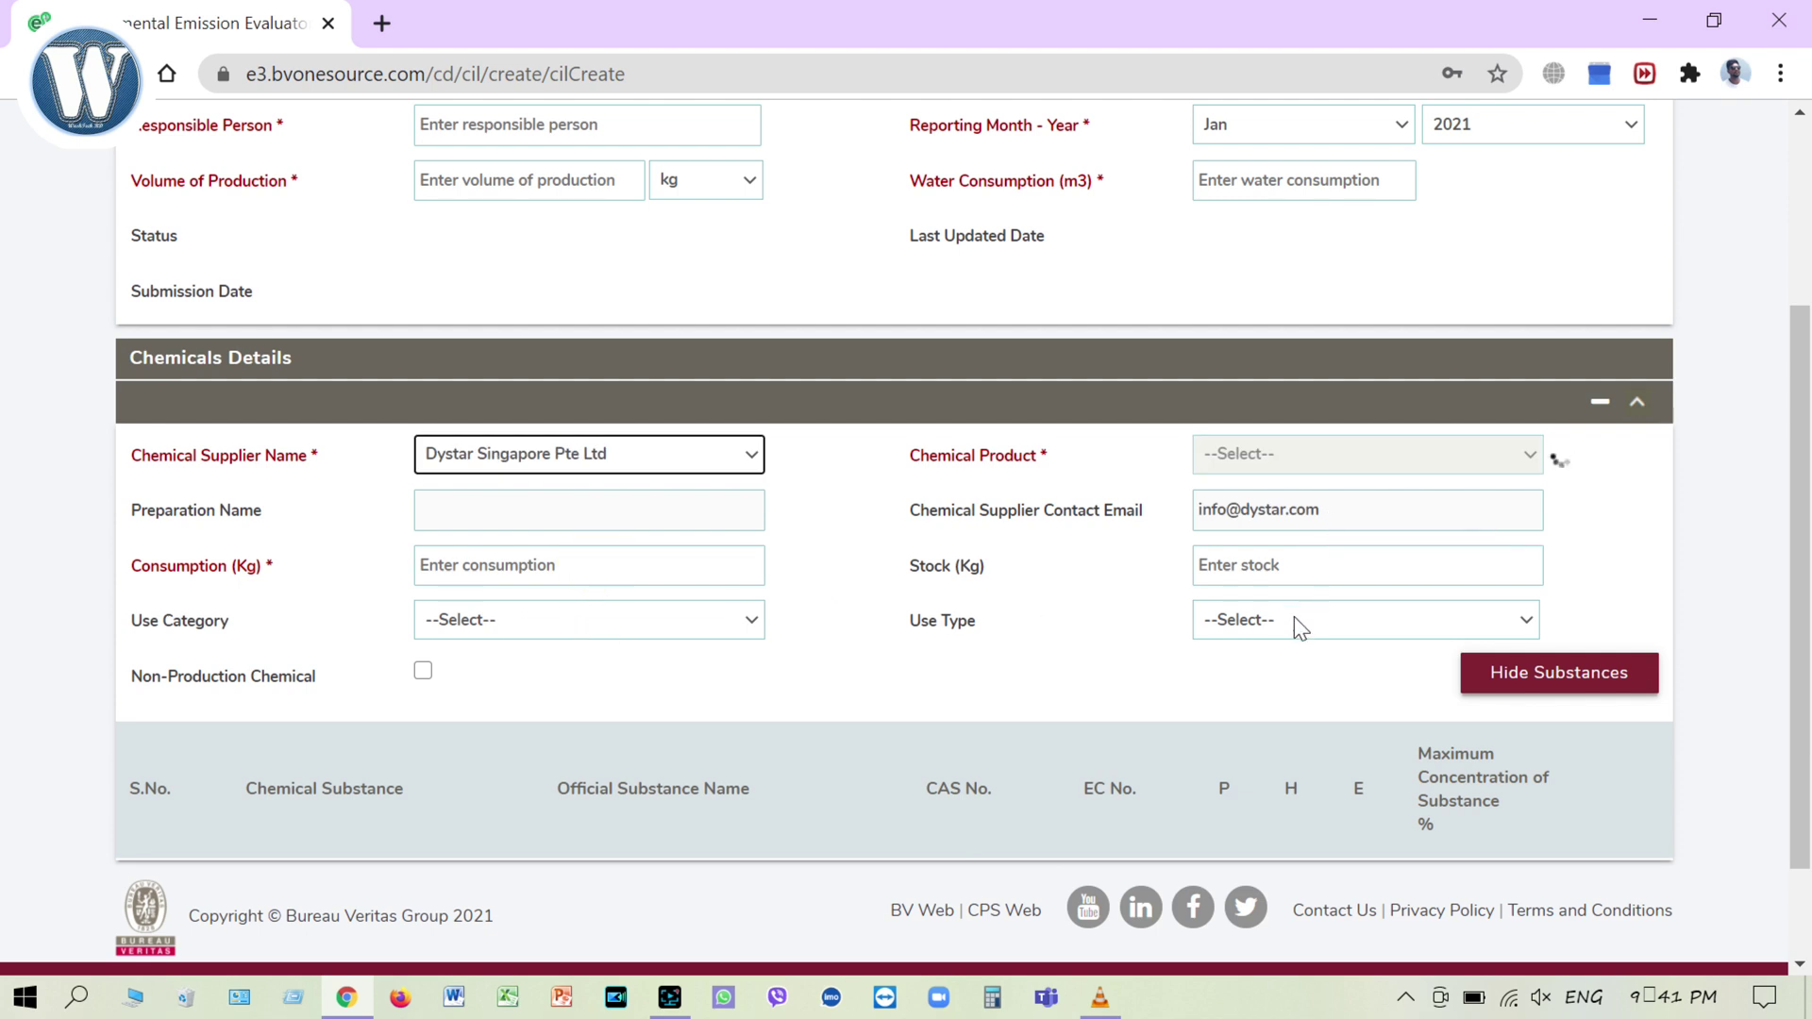
Choose Lava Con MEX 02 as the chemical product for the new entry
left_click(1384, 462)
scroll(1395, 672, "down", 10)
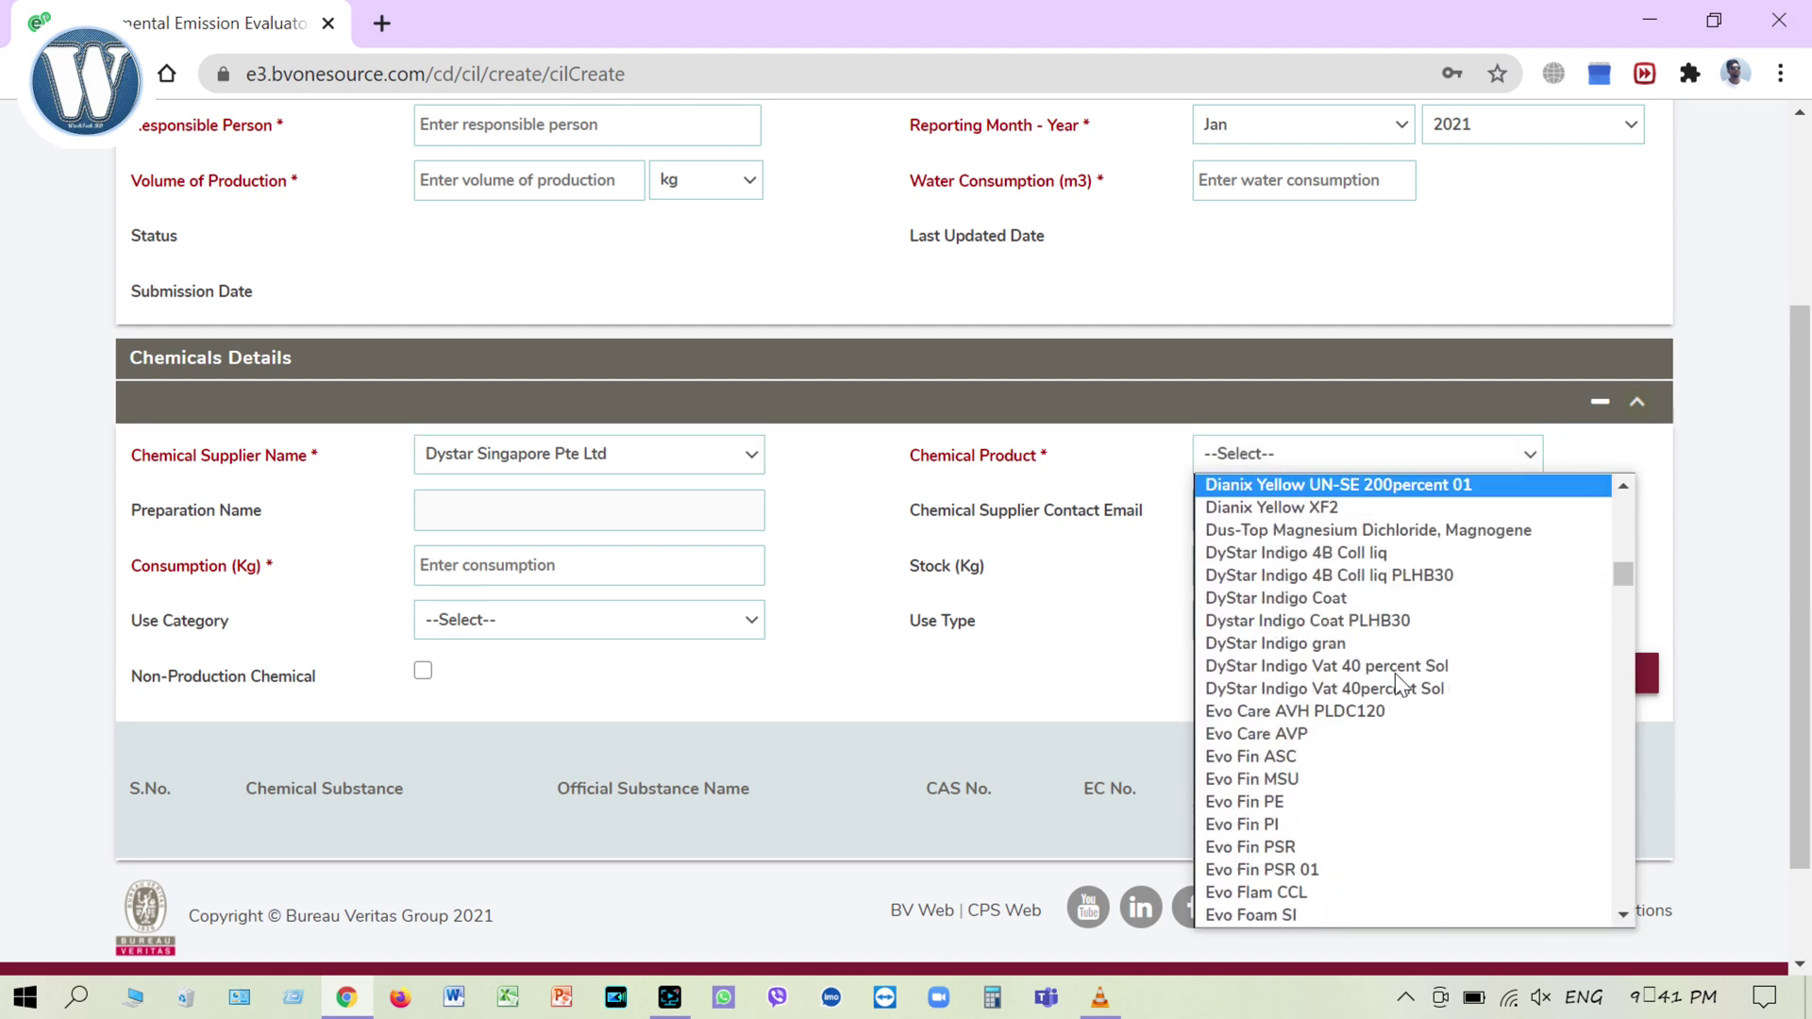
scroll(1395, 672, "down", 5)
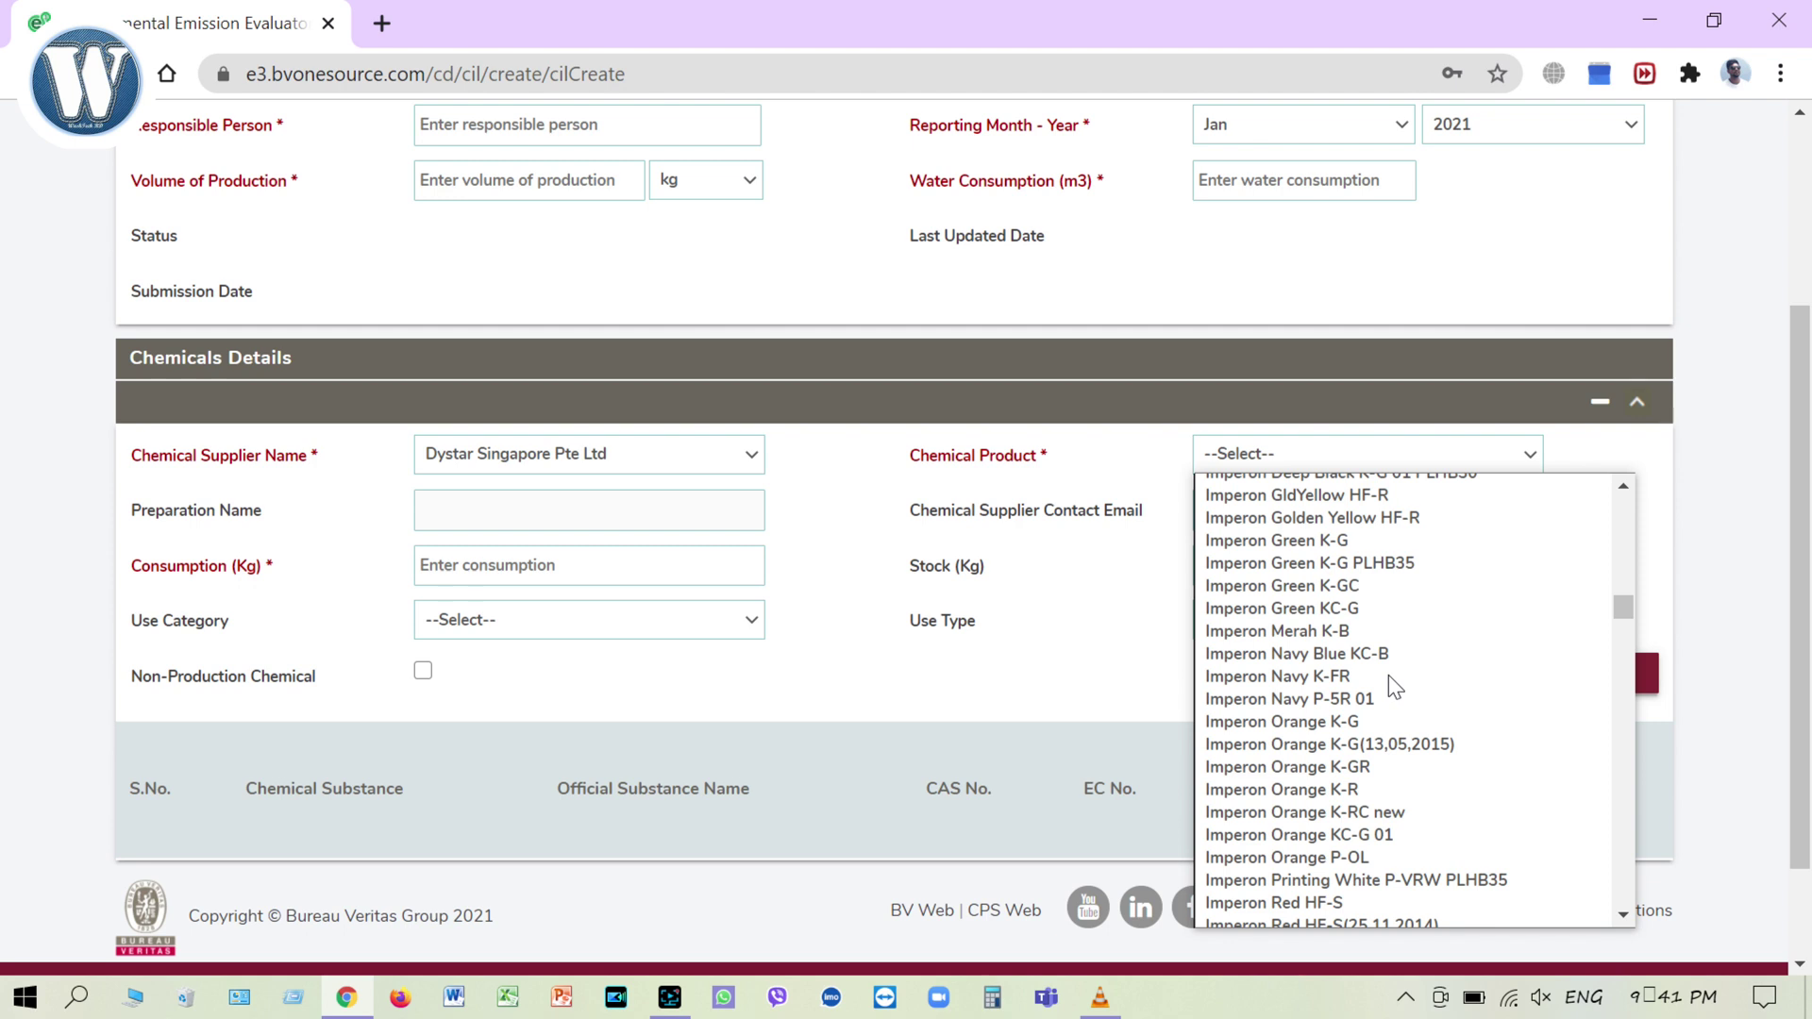
scroll(1389, 676, "down", 20)
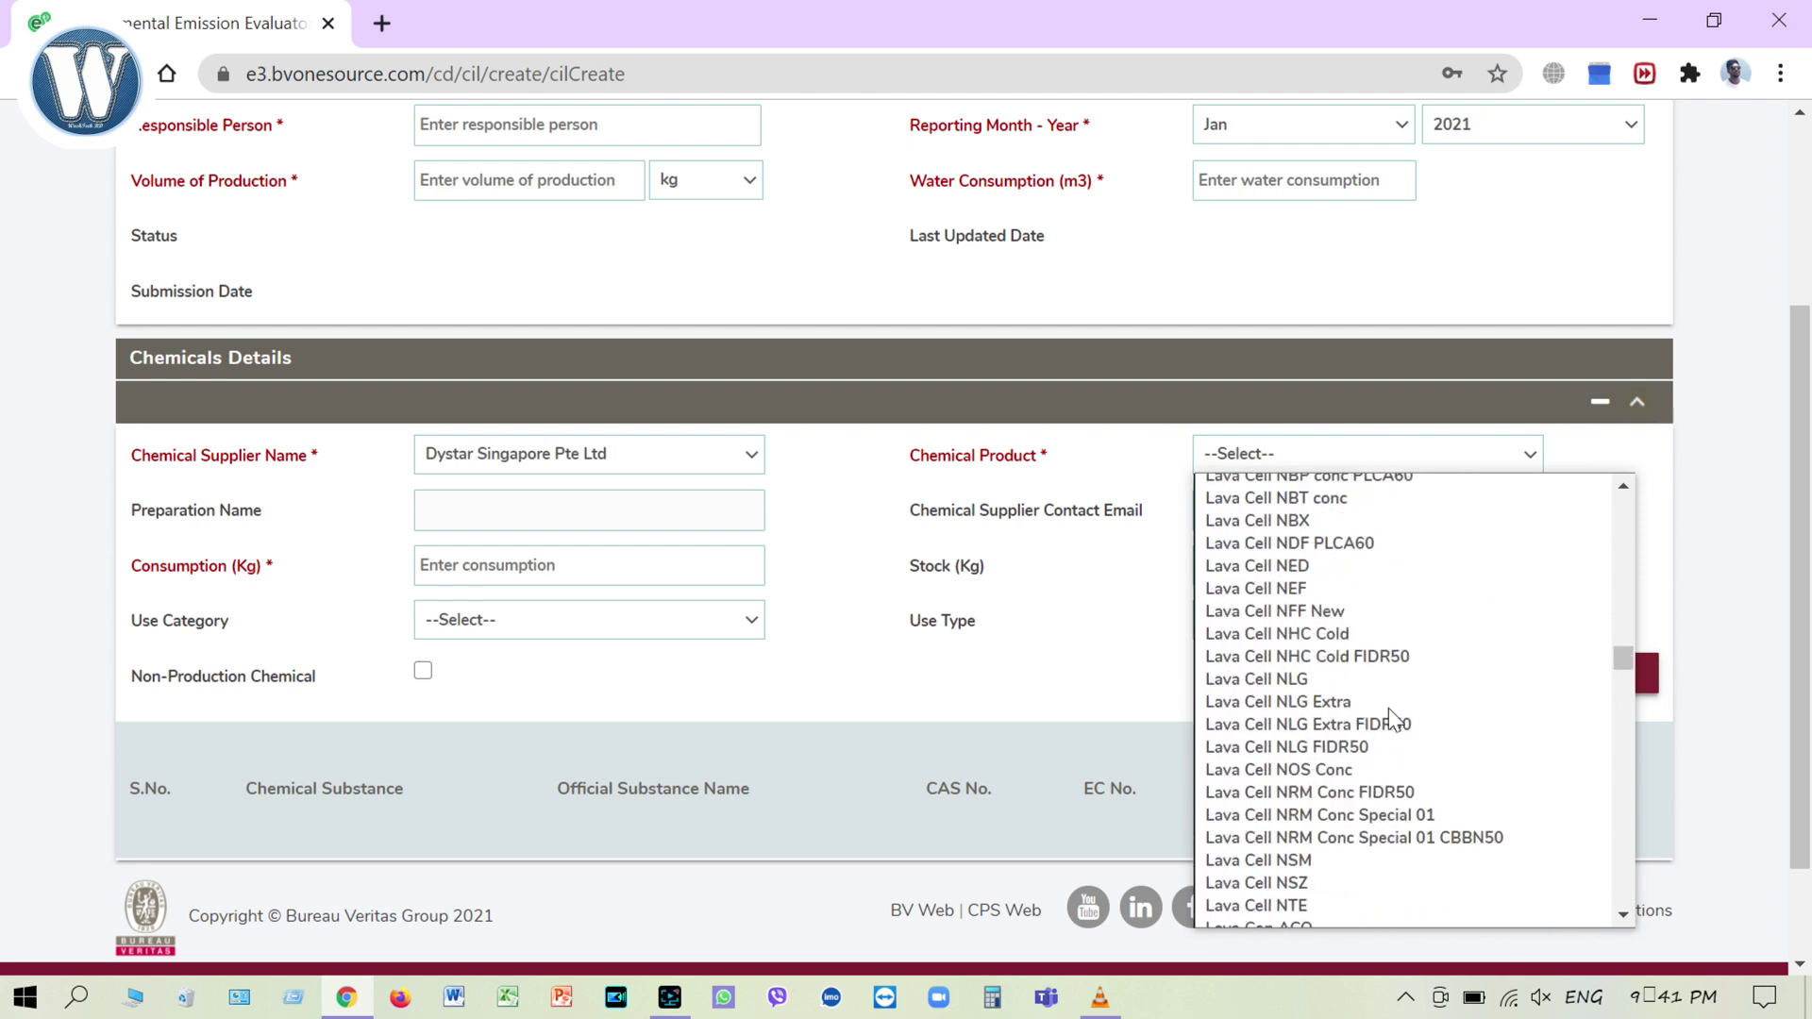
scroll(1418, 795, "up", 8)
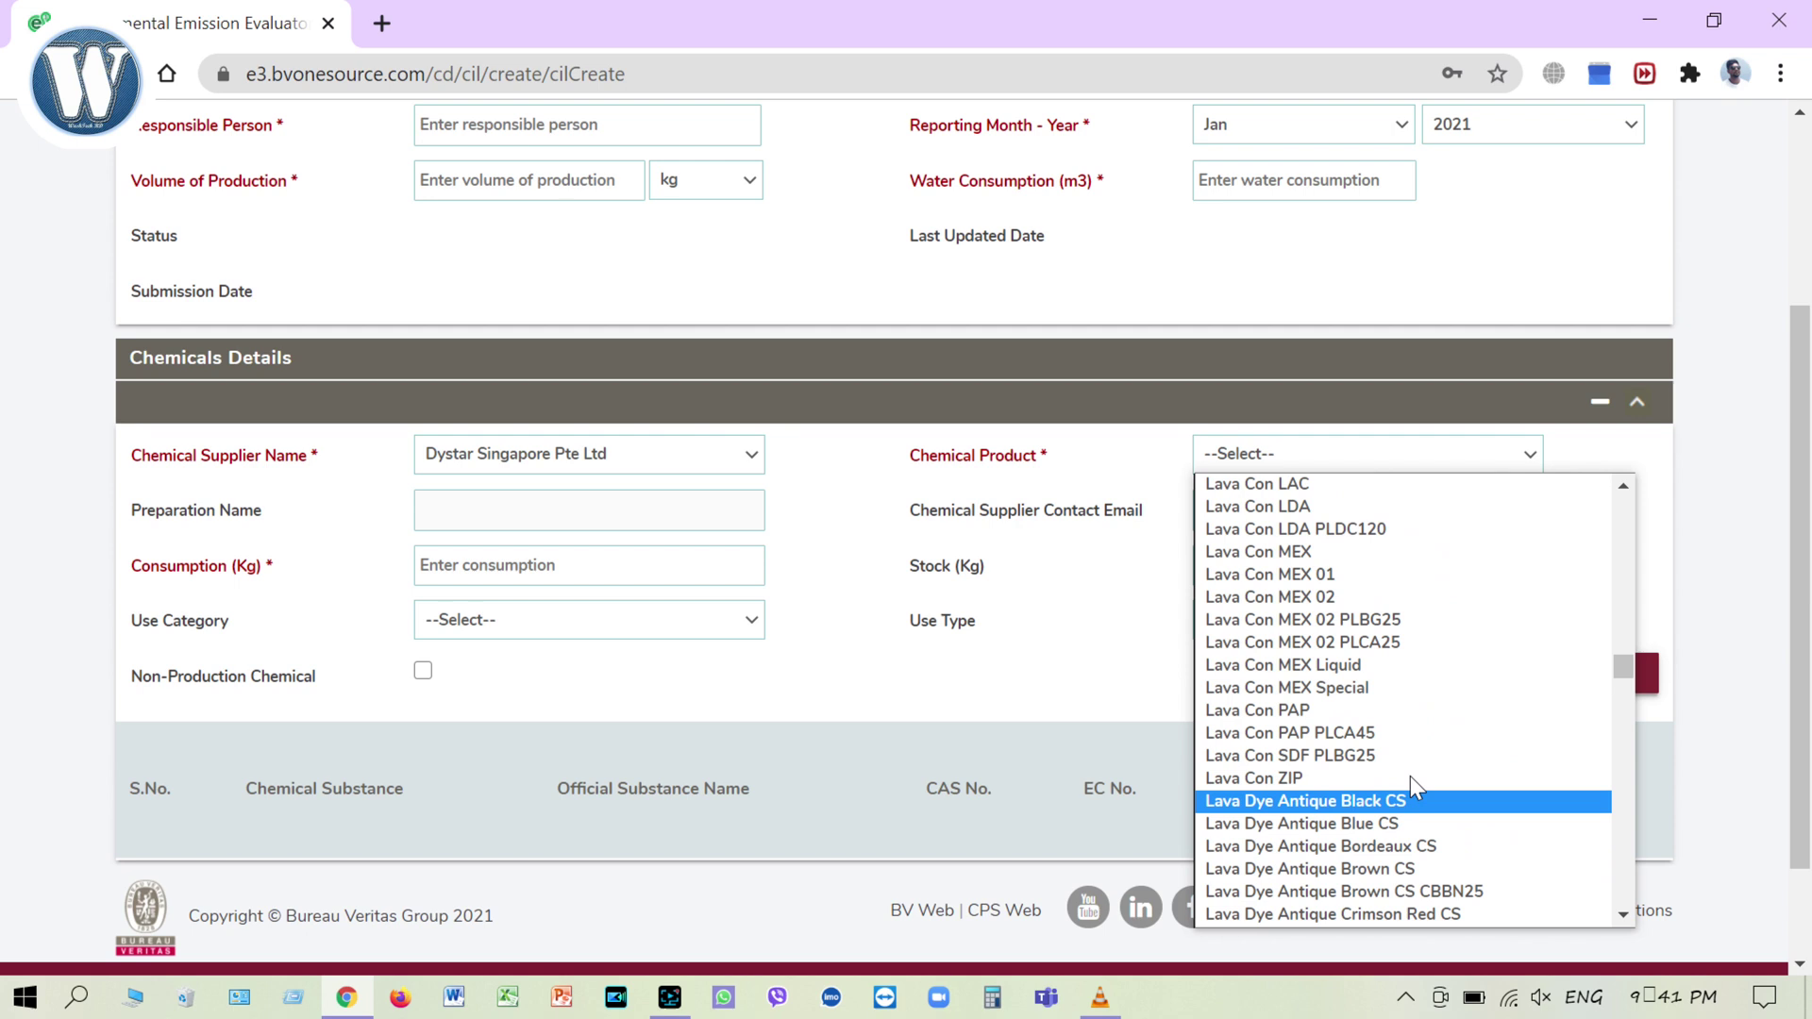
left_click(1356, 595)
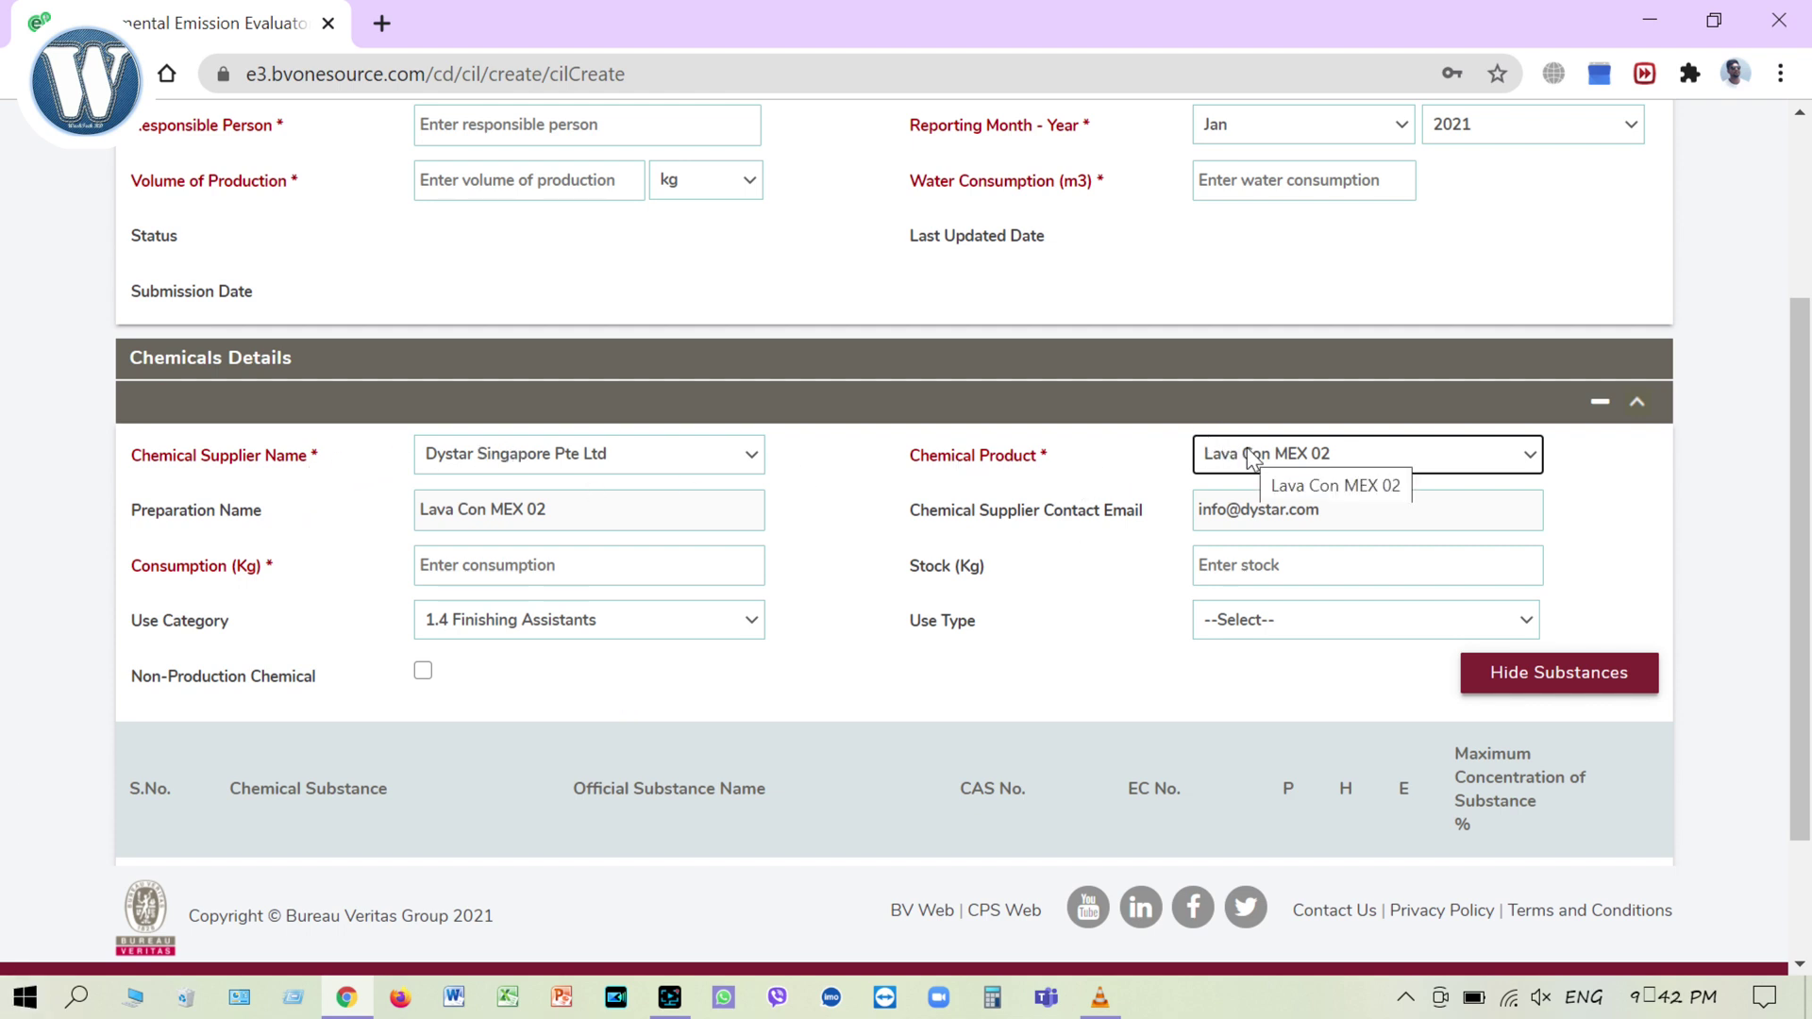
Enter a consumption of 500 kg and a stock of 200 kg for the chemical
left_click(568, 517)
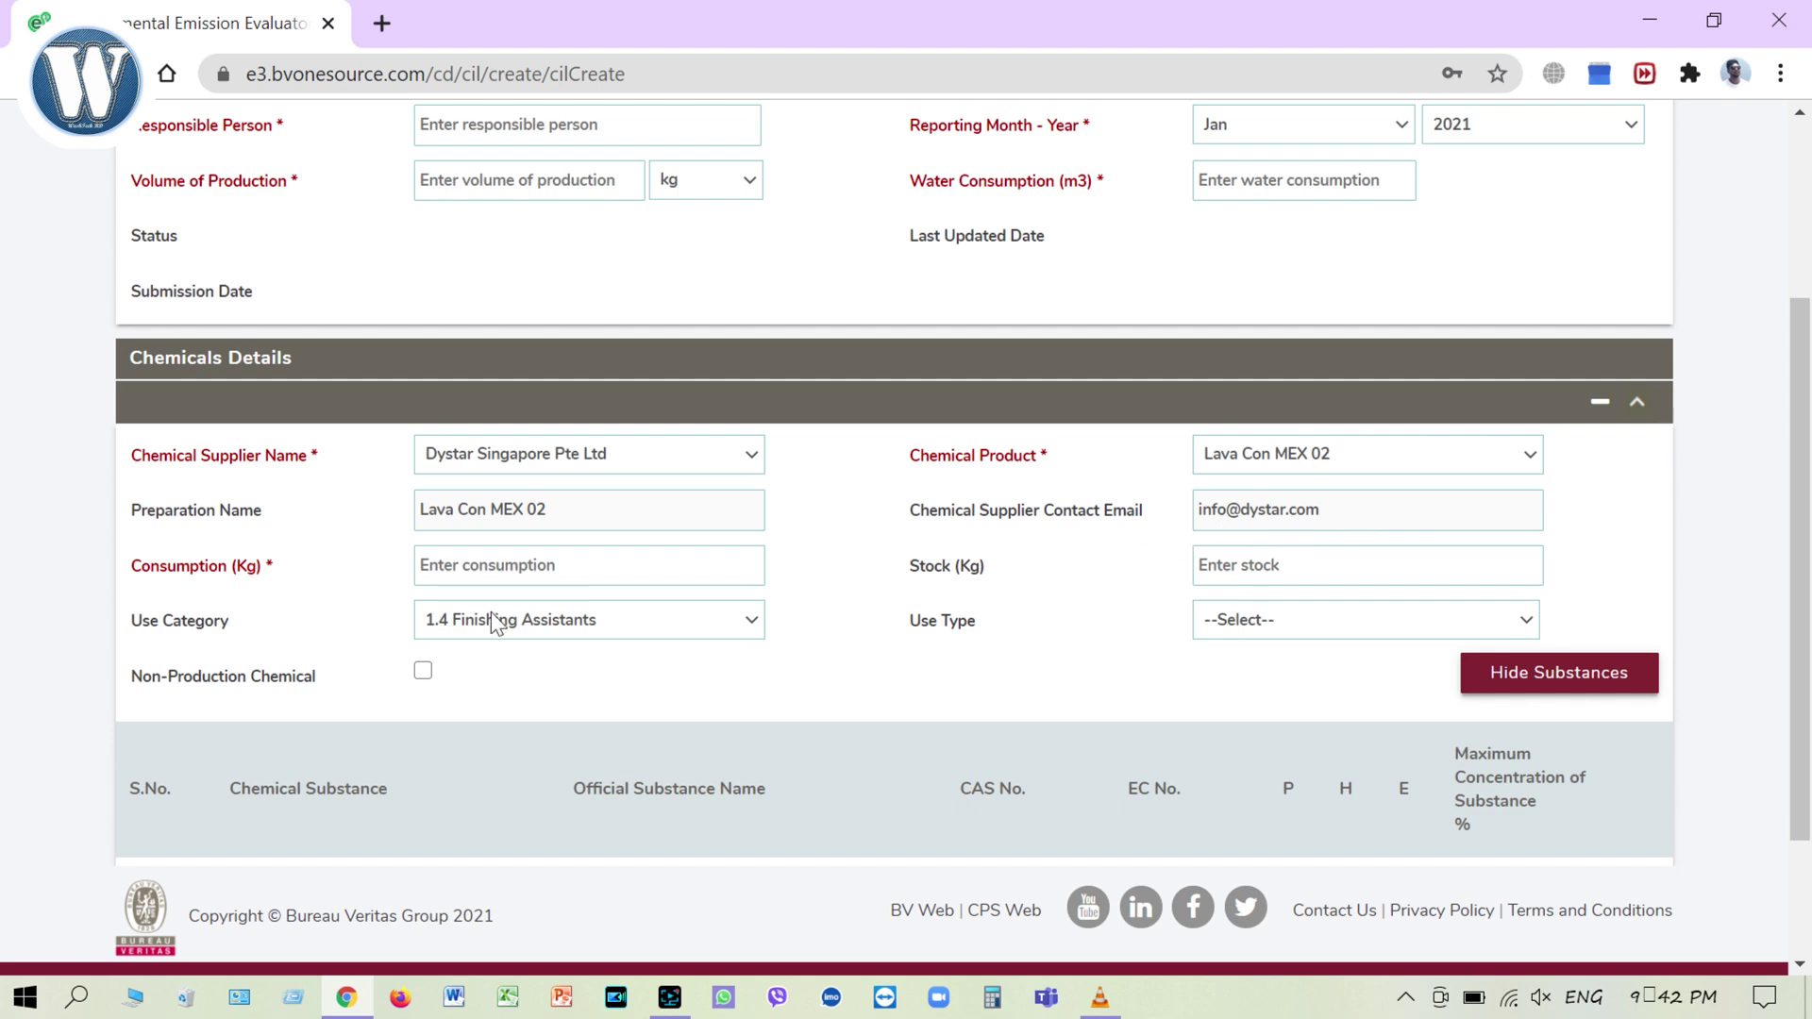
left_click(547, 564)
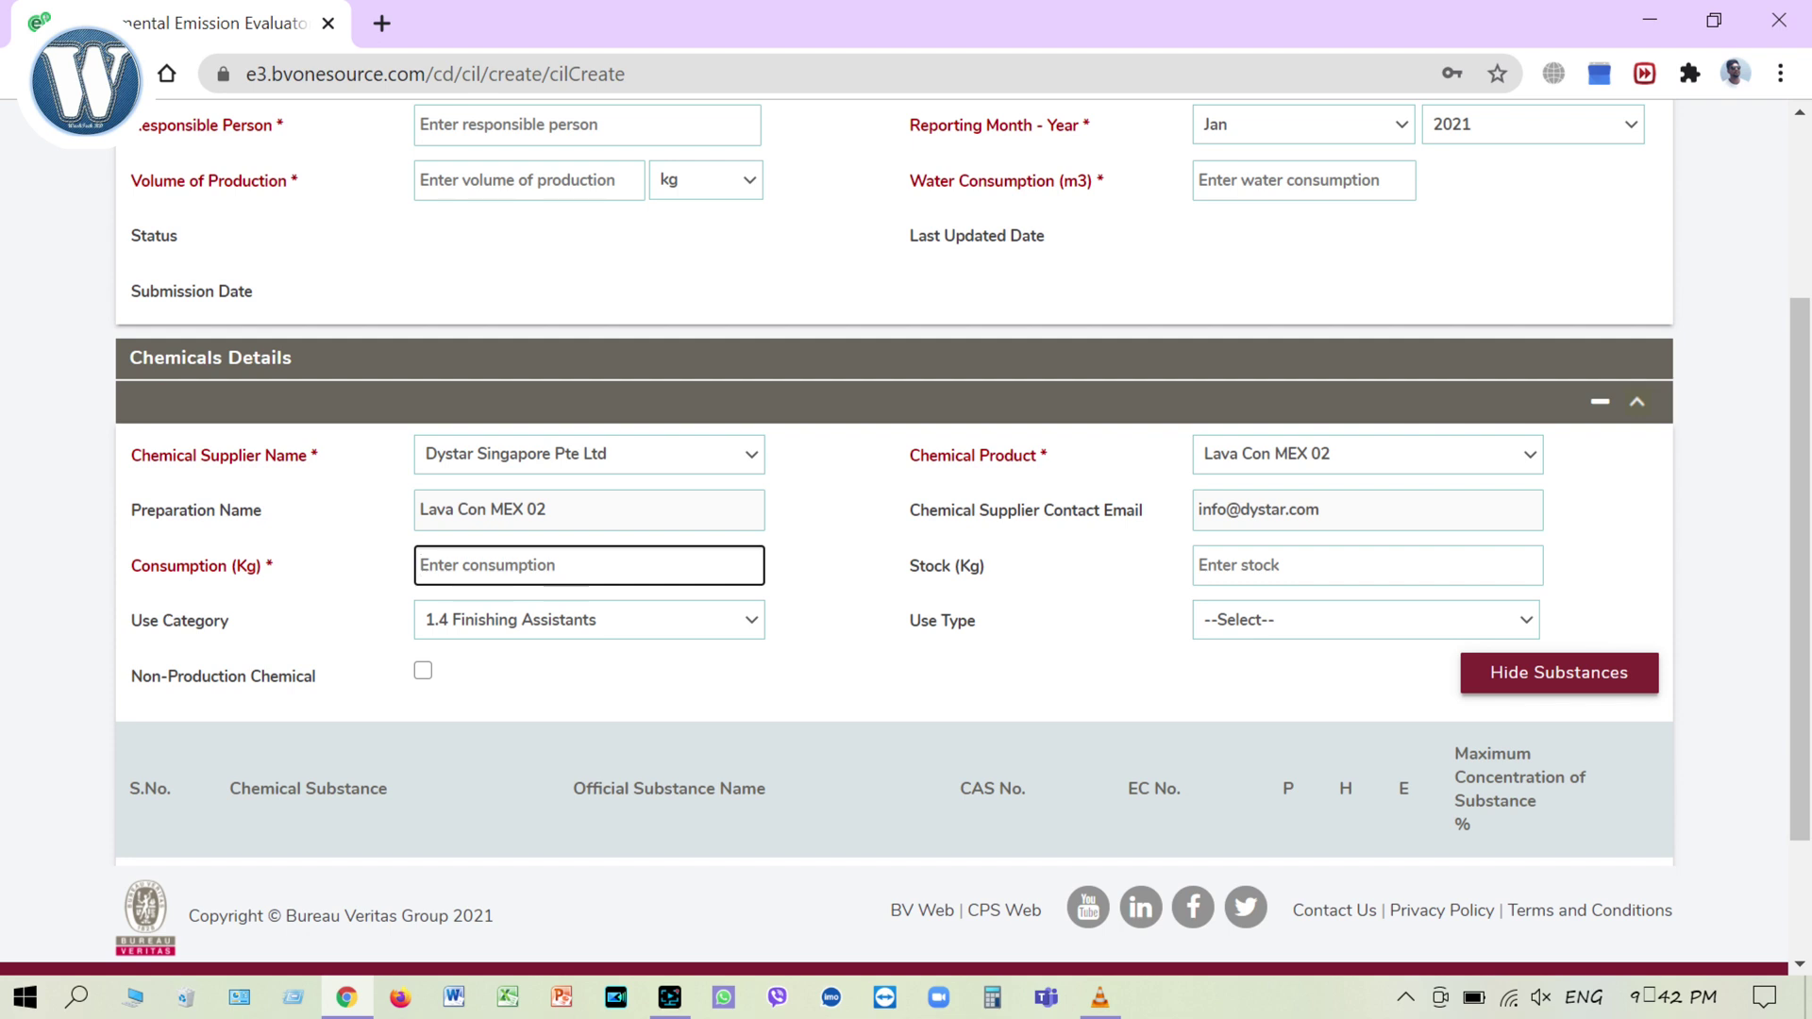
type("500")
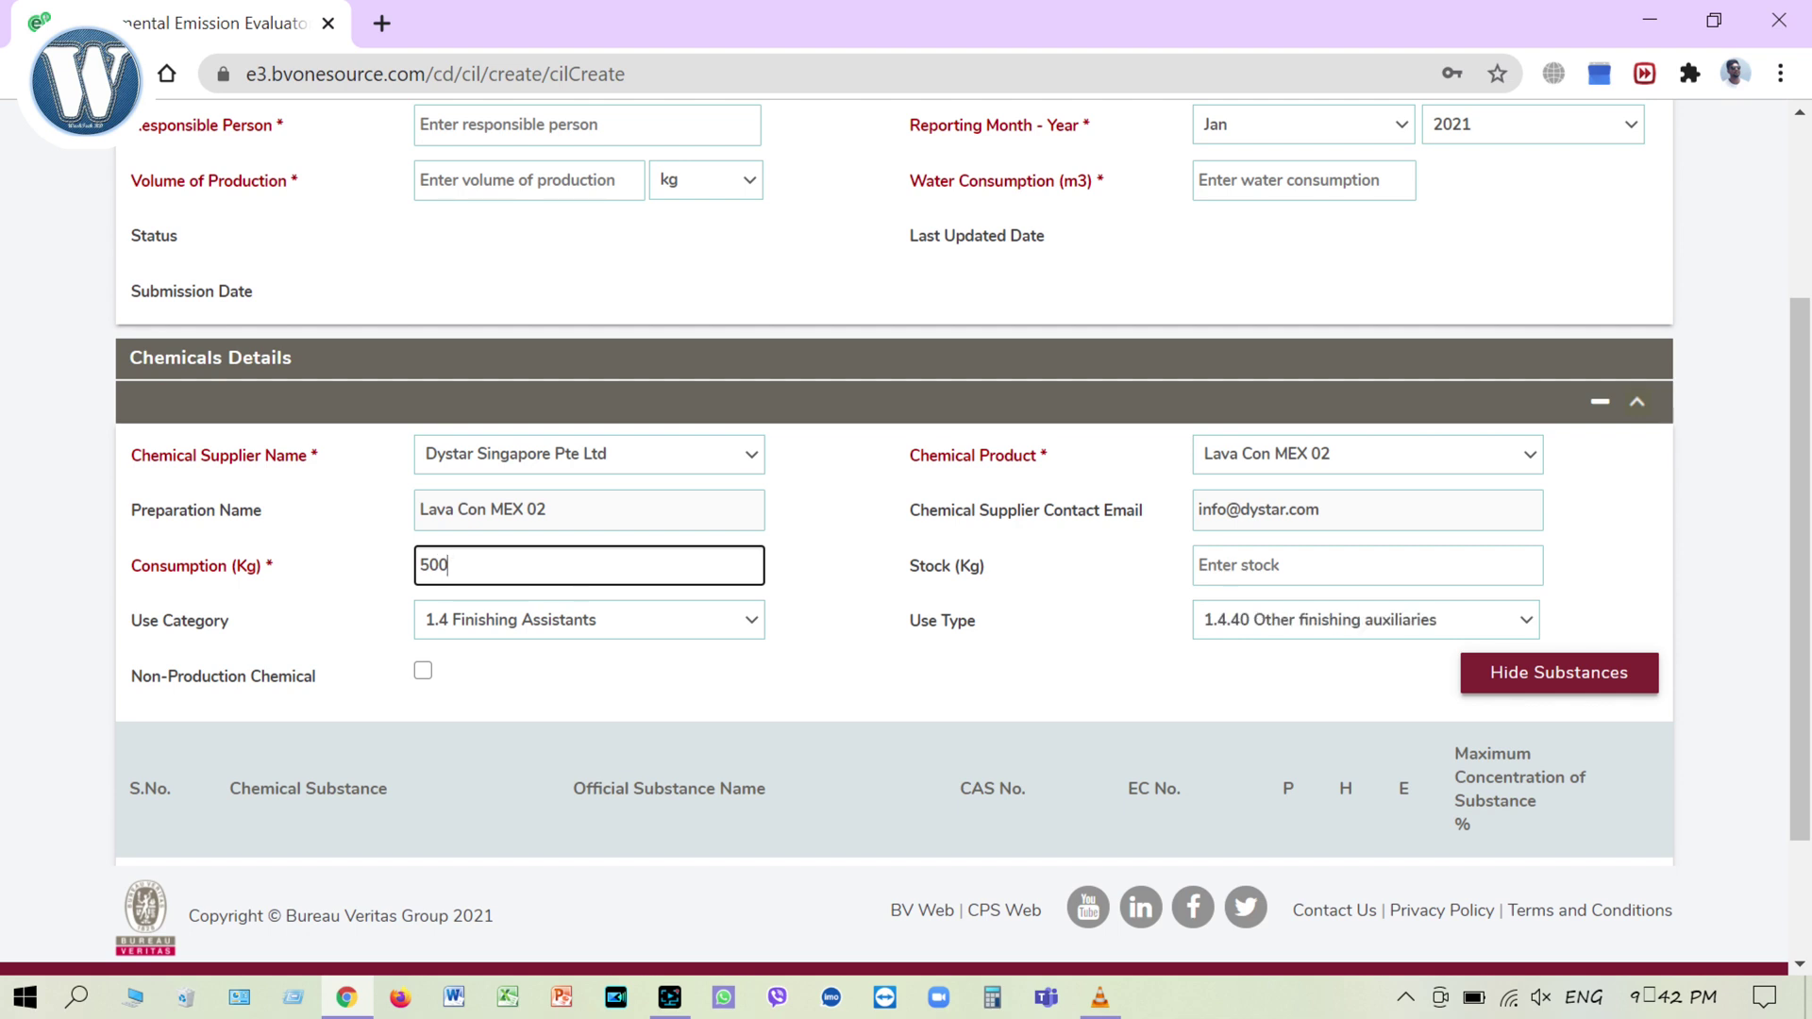
left_click(1270, 566)
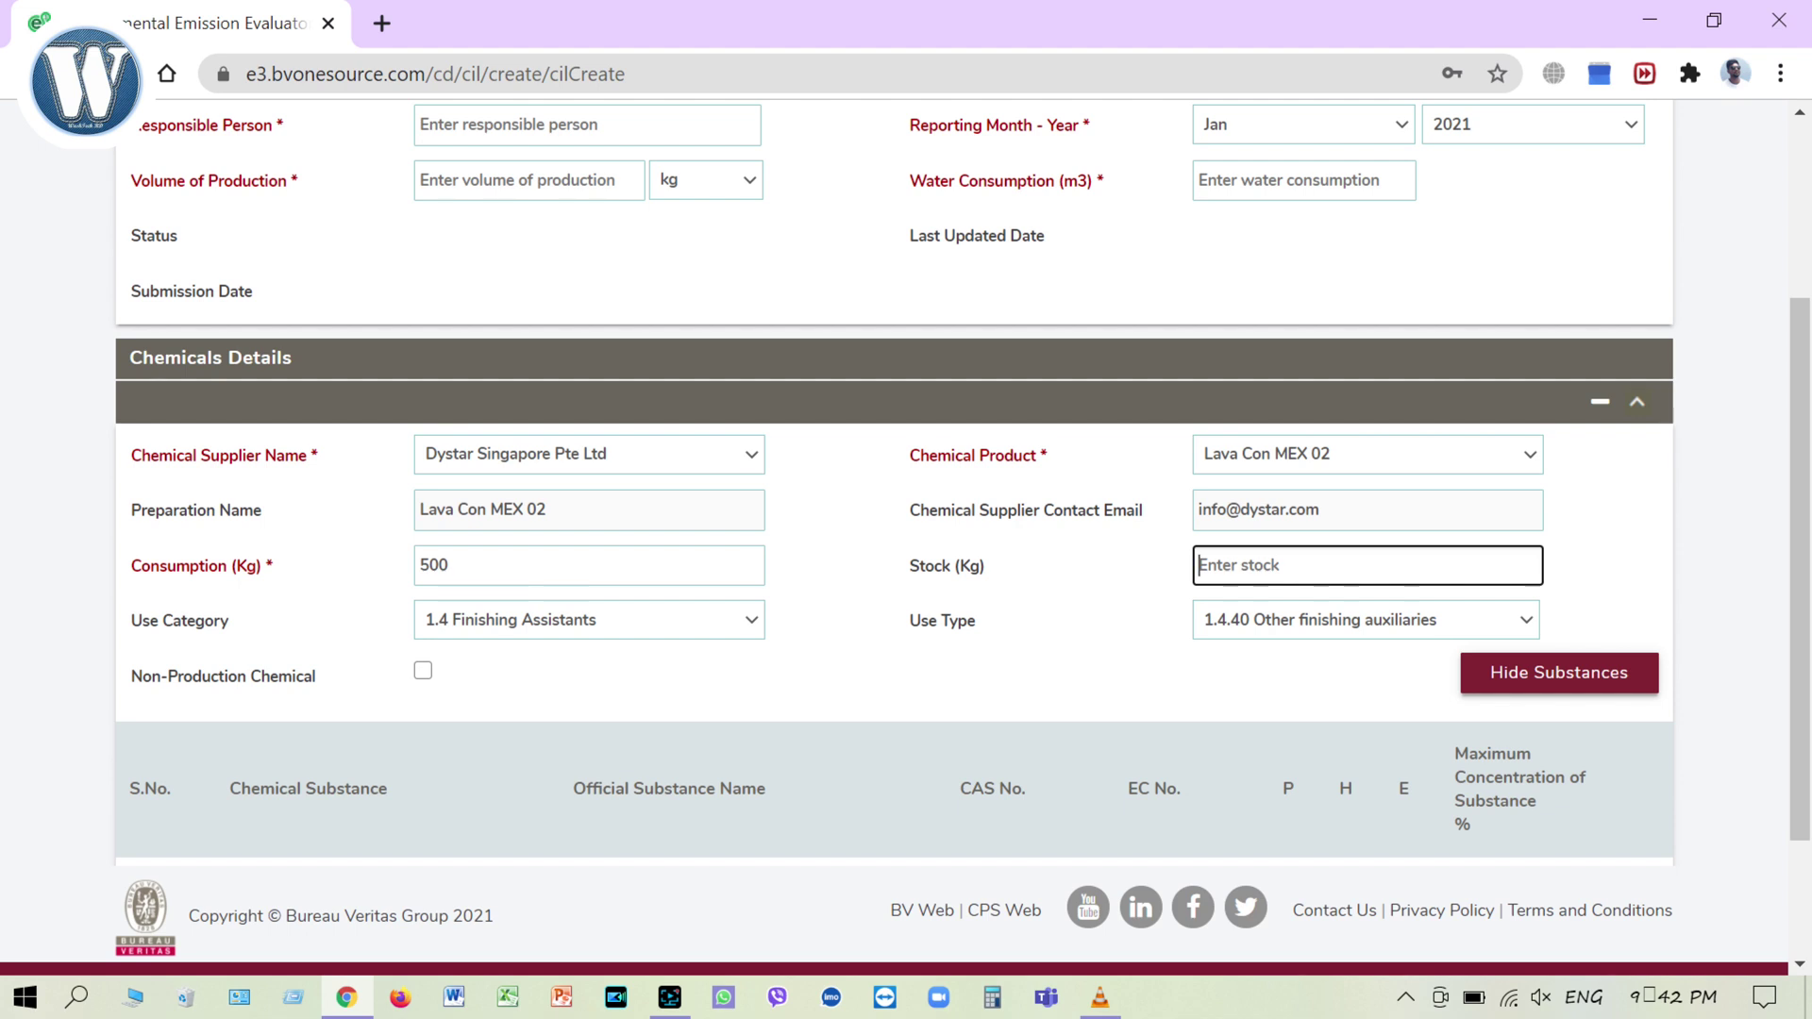
type("2000")
key("BackSpace")
Set the chemical's use category to 1.6 Other Auxiliaries and its use type to 1.4.41 Finishing
left_click(705, 618)
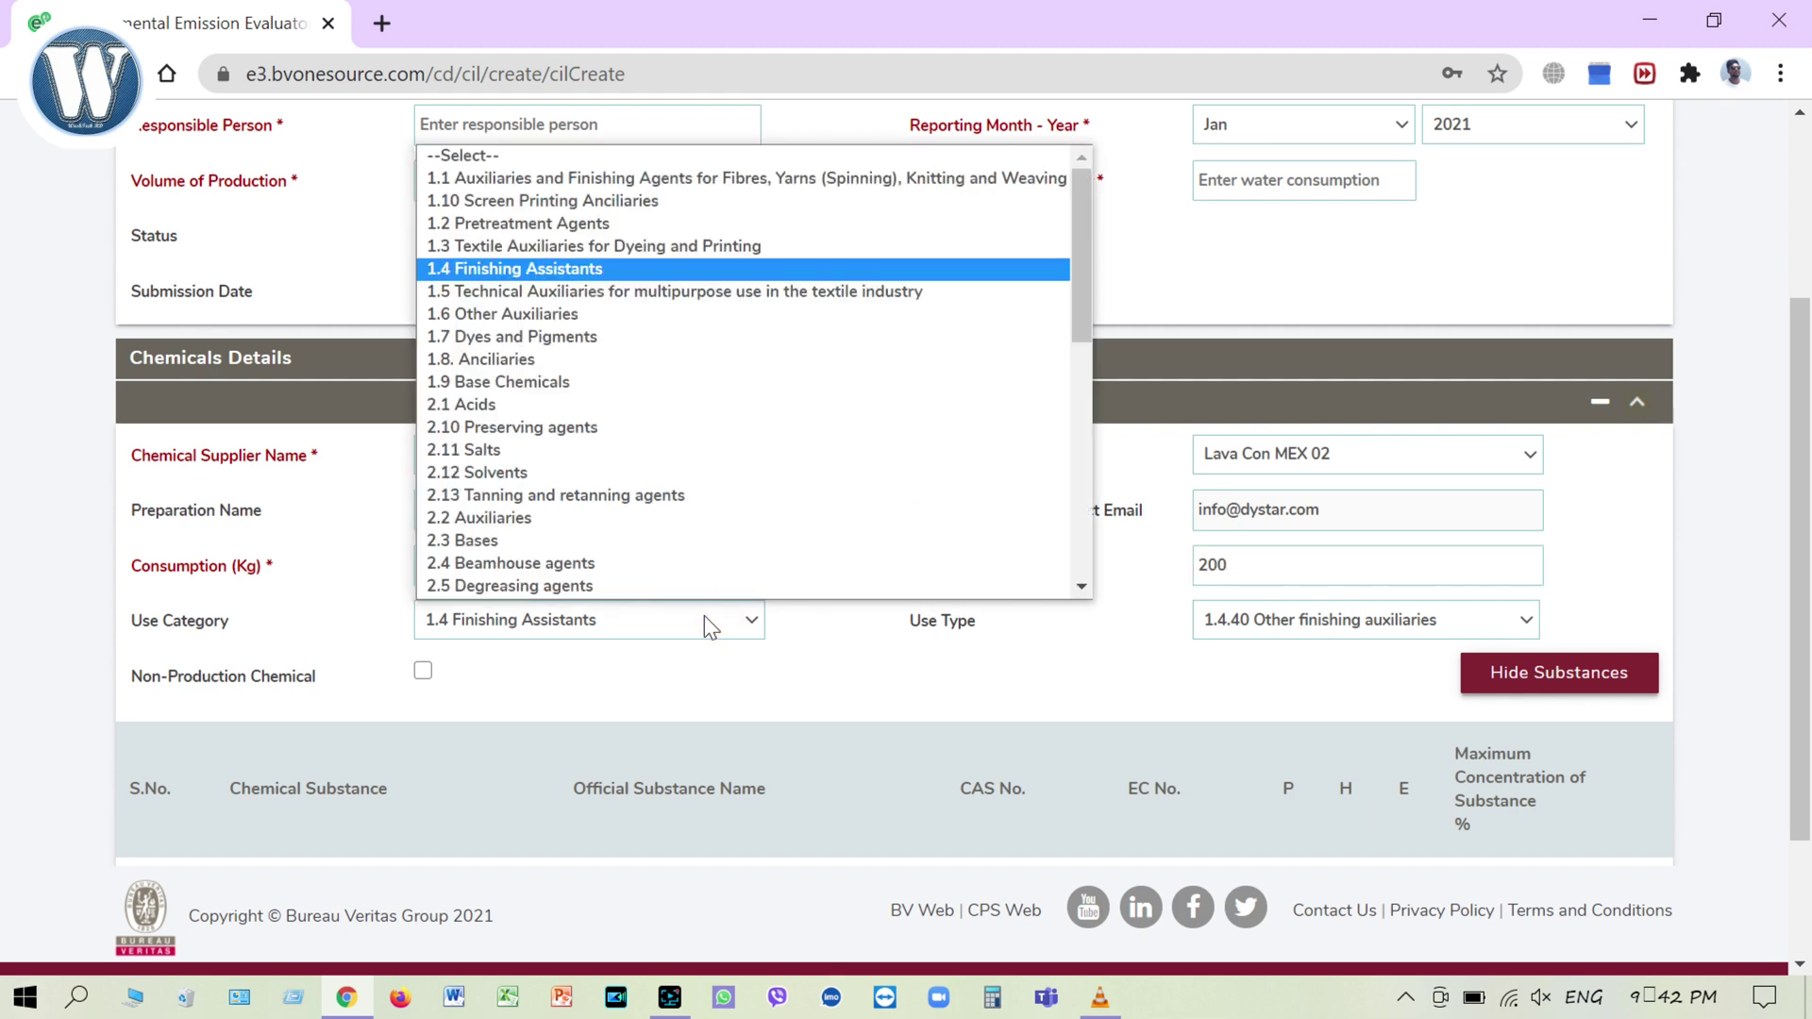
scroll(706, 595, "down", 1)
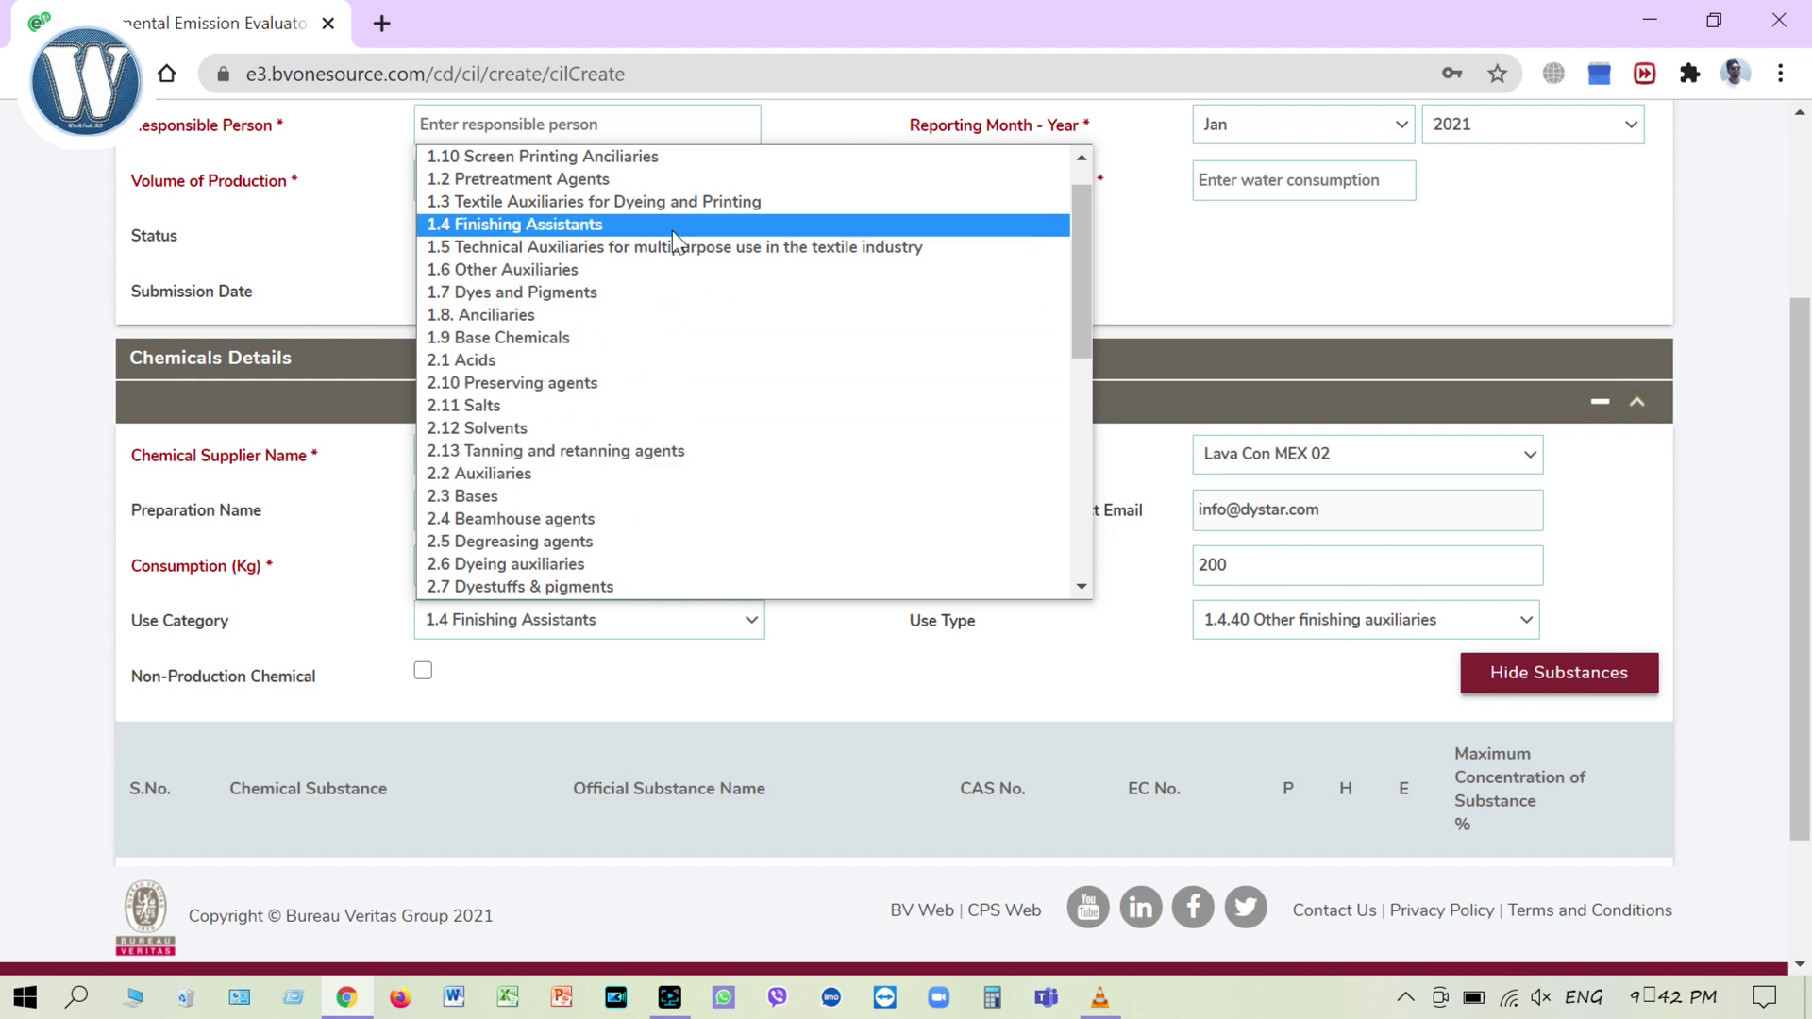
left_click(604, 269)
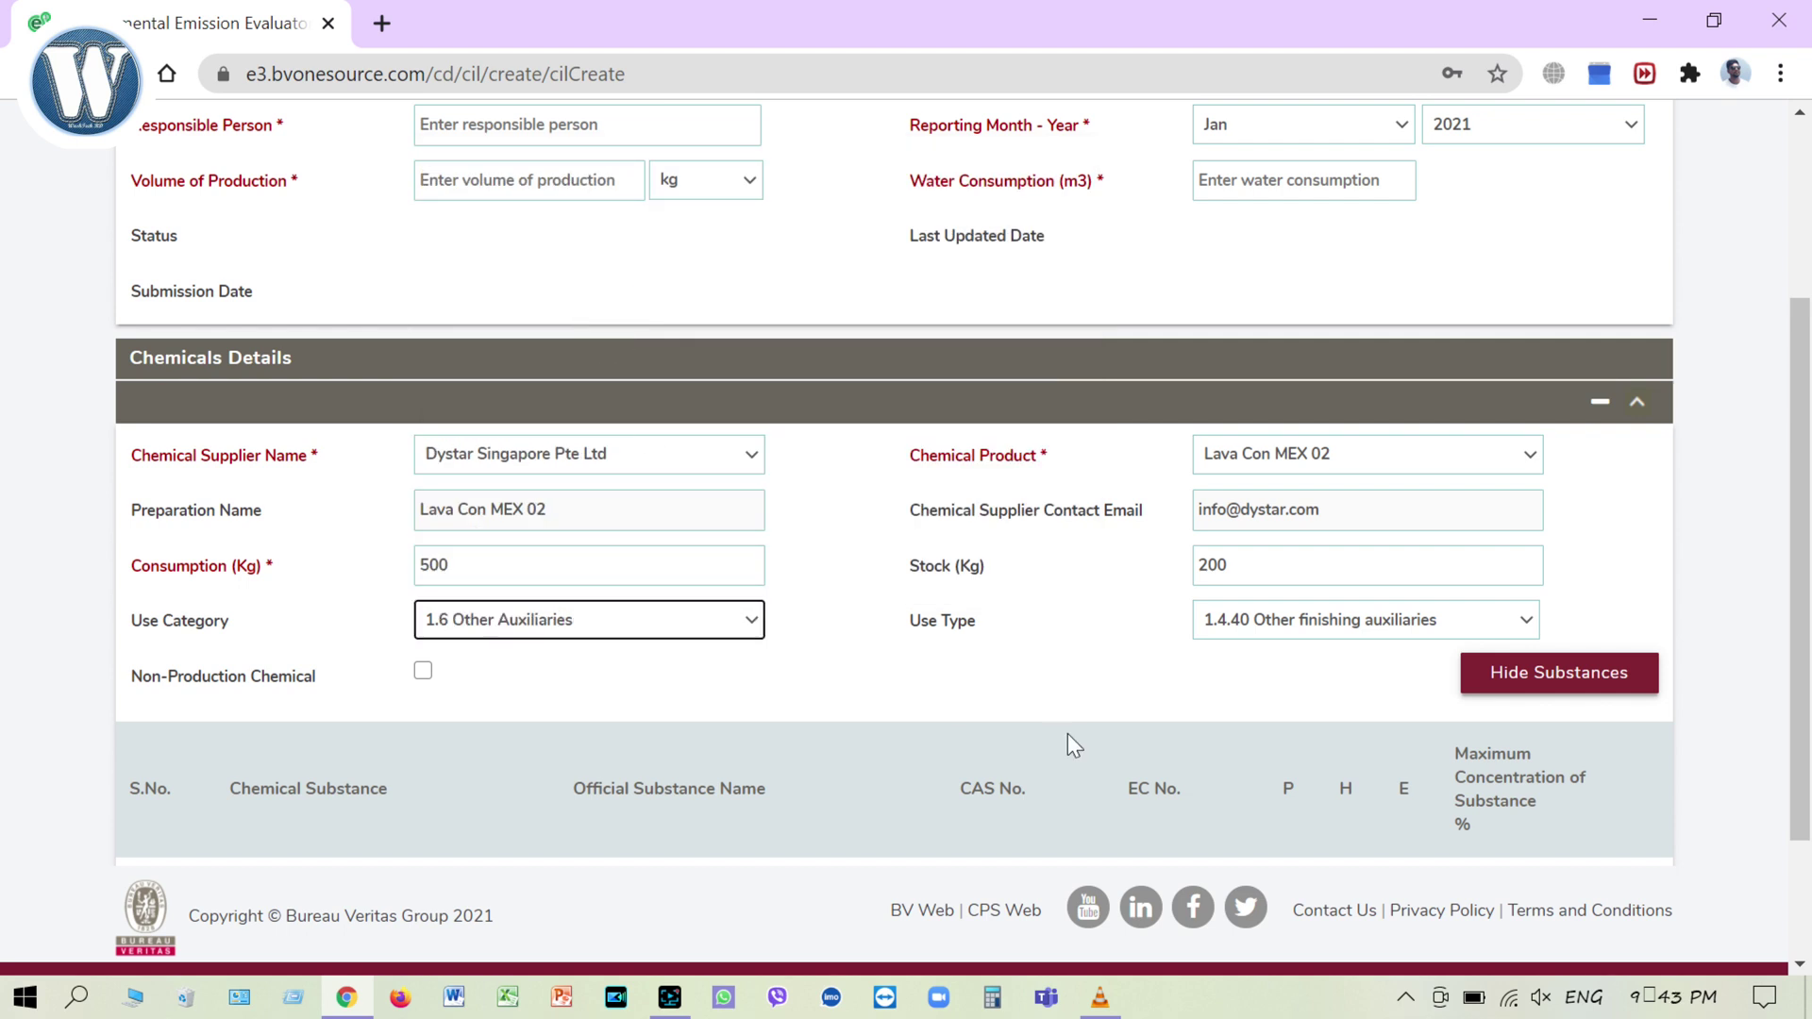
left_click(1341, 620)
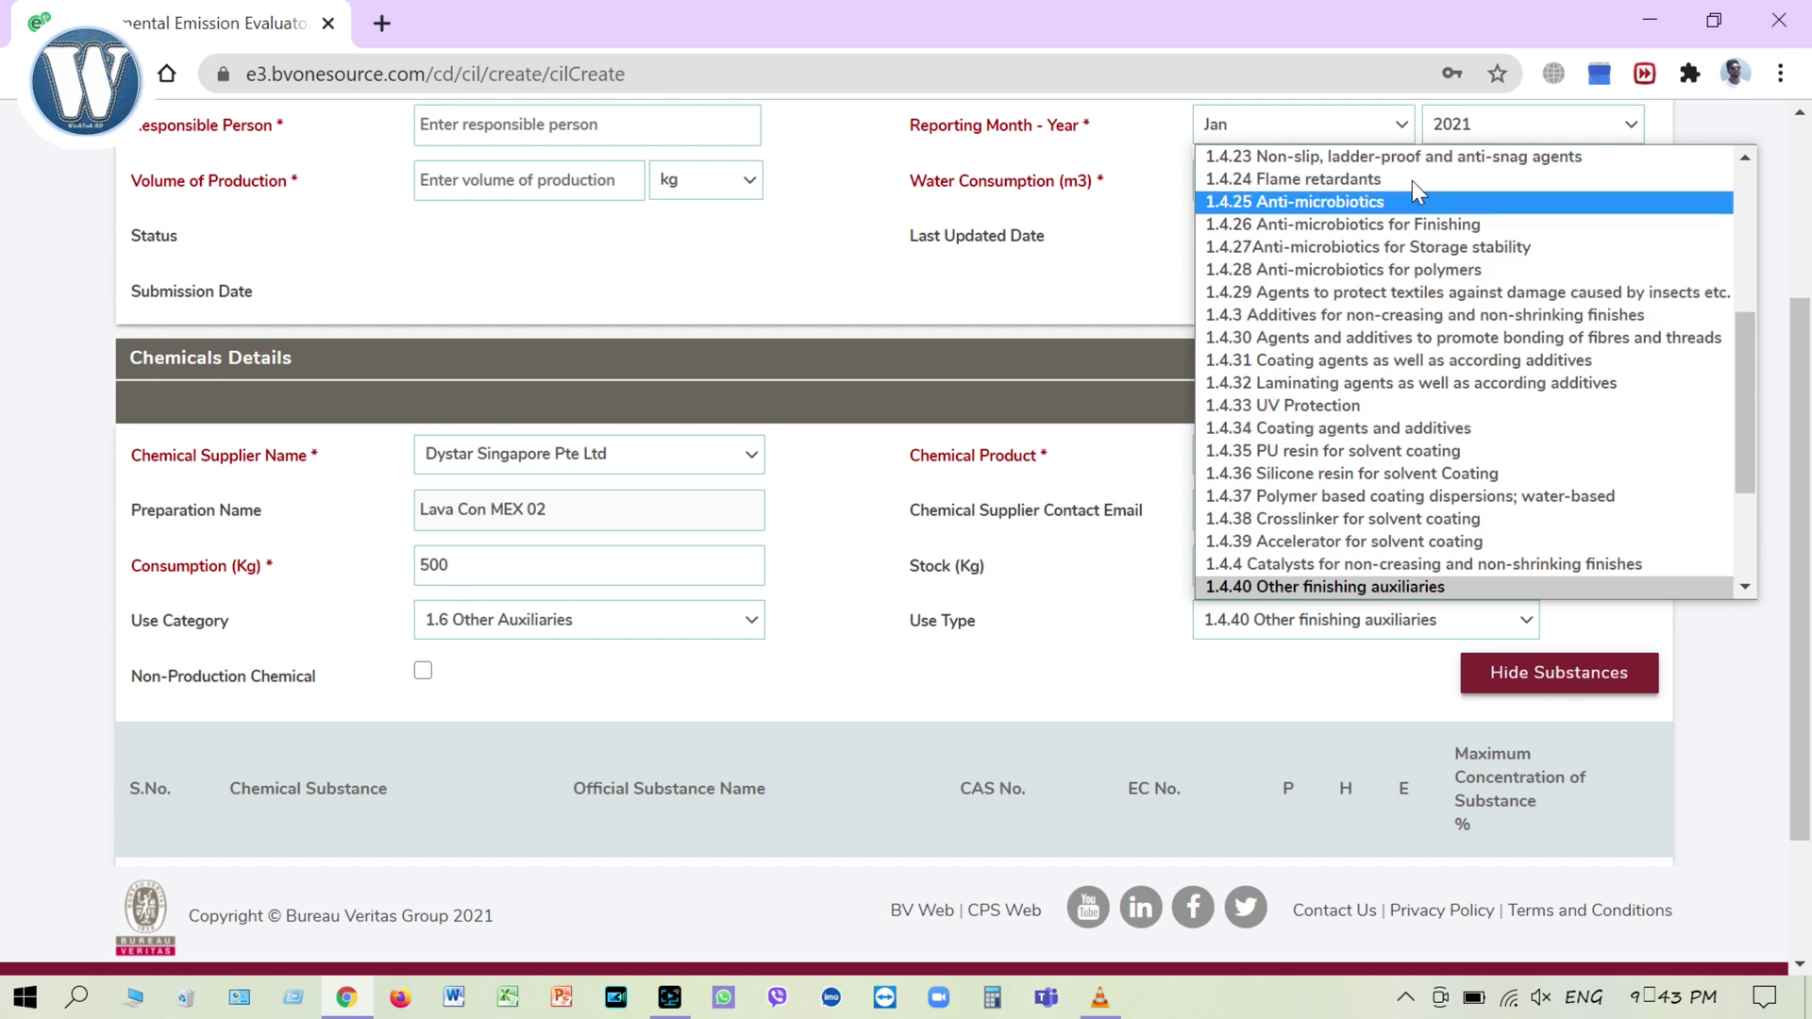
scroll(1426, 434, "down", 3)
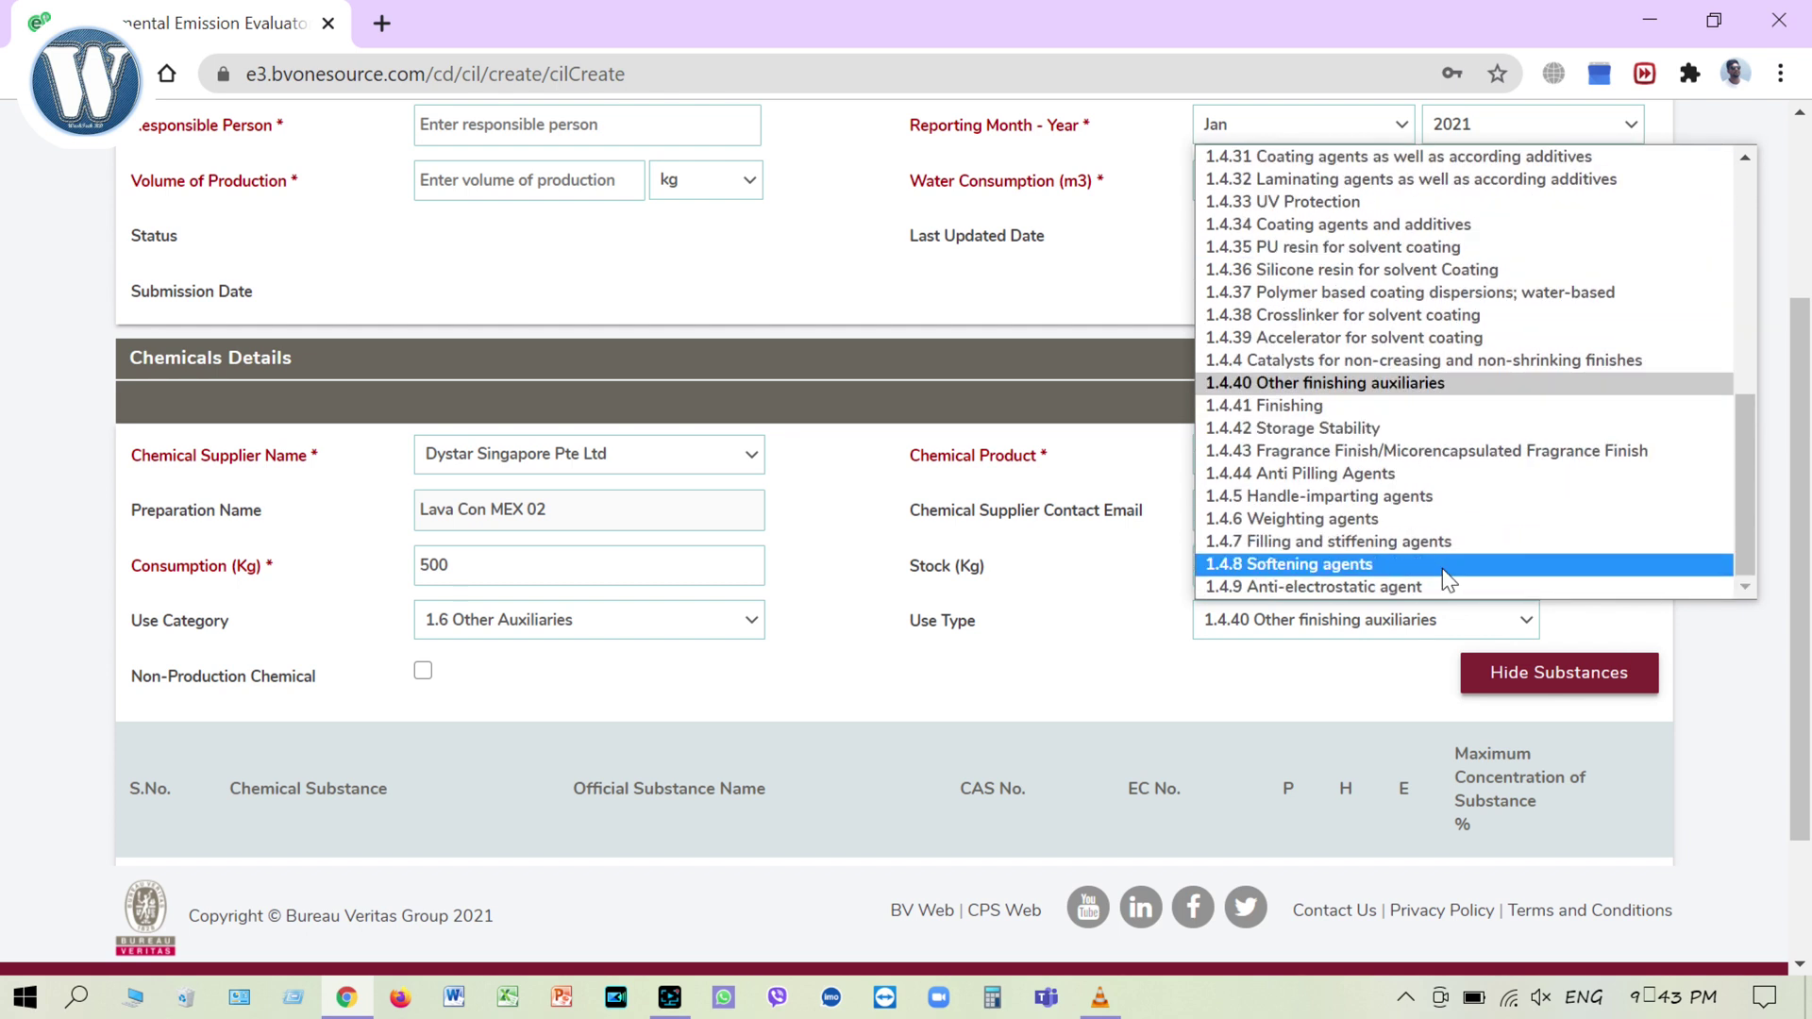
left_click(1314, 408)
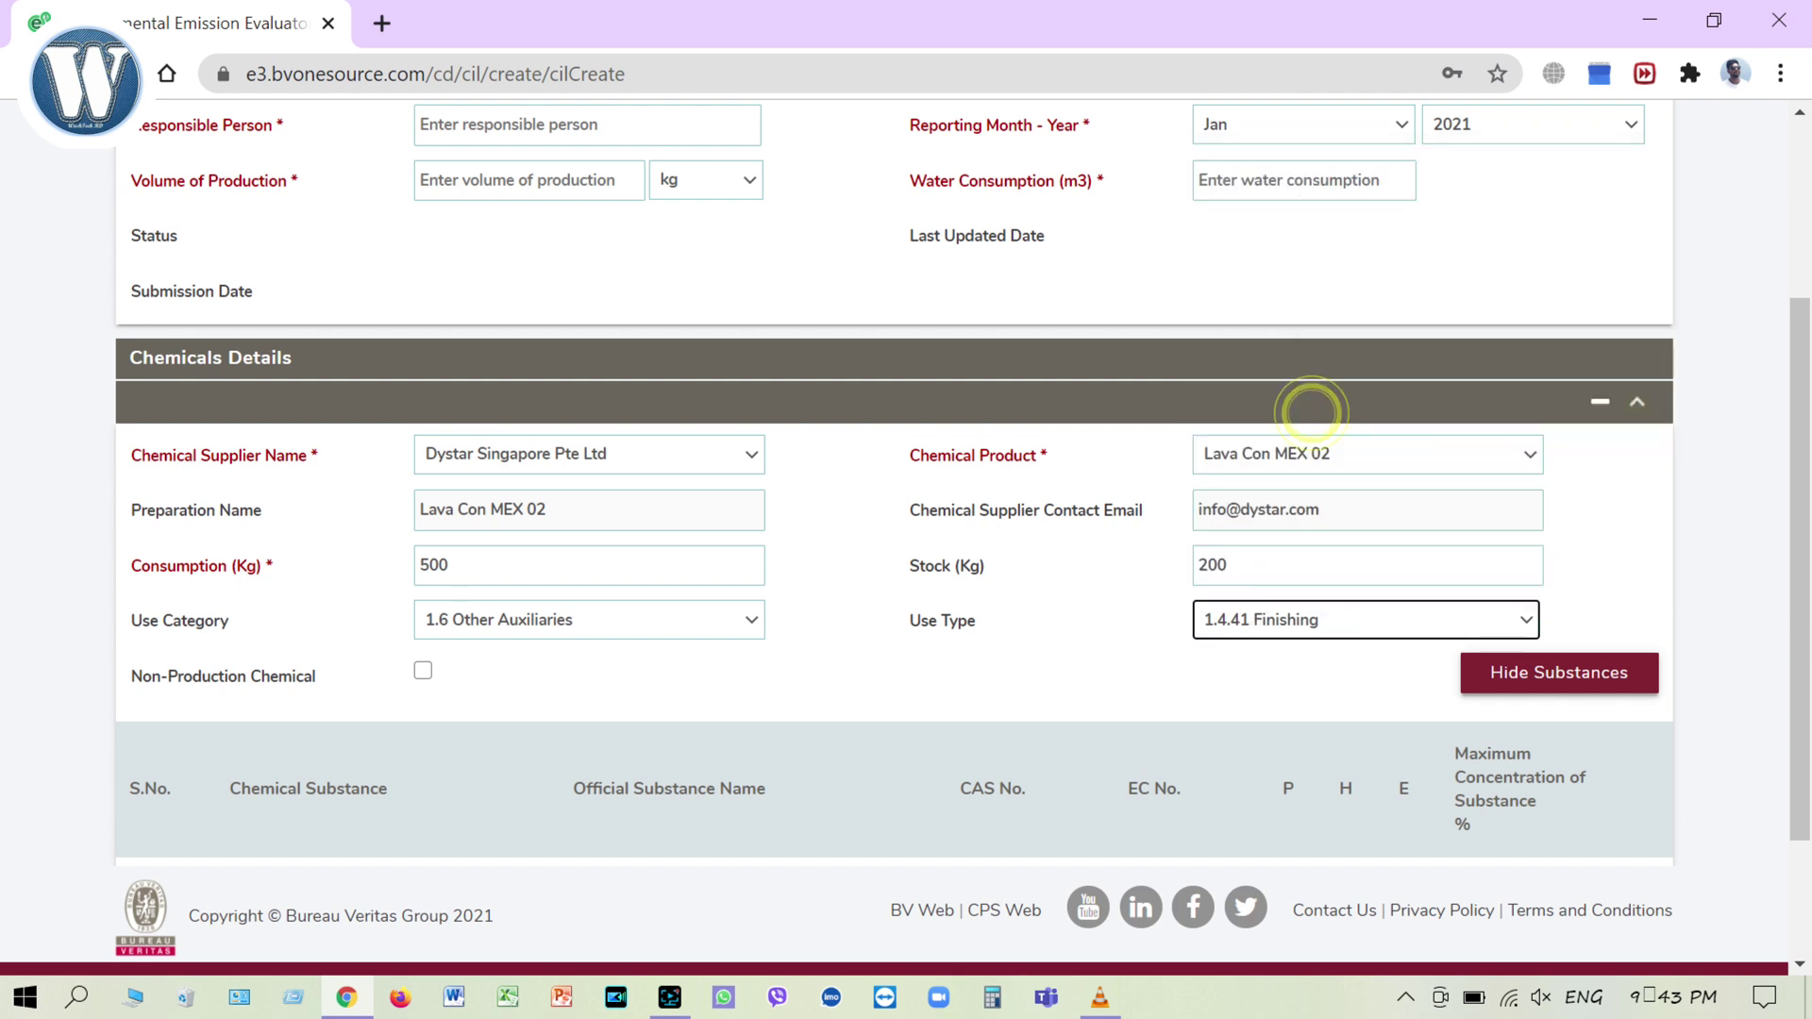
scroll(1268, 693, "down", 2)
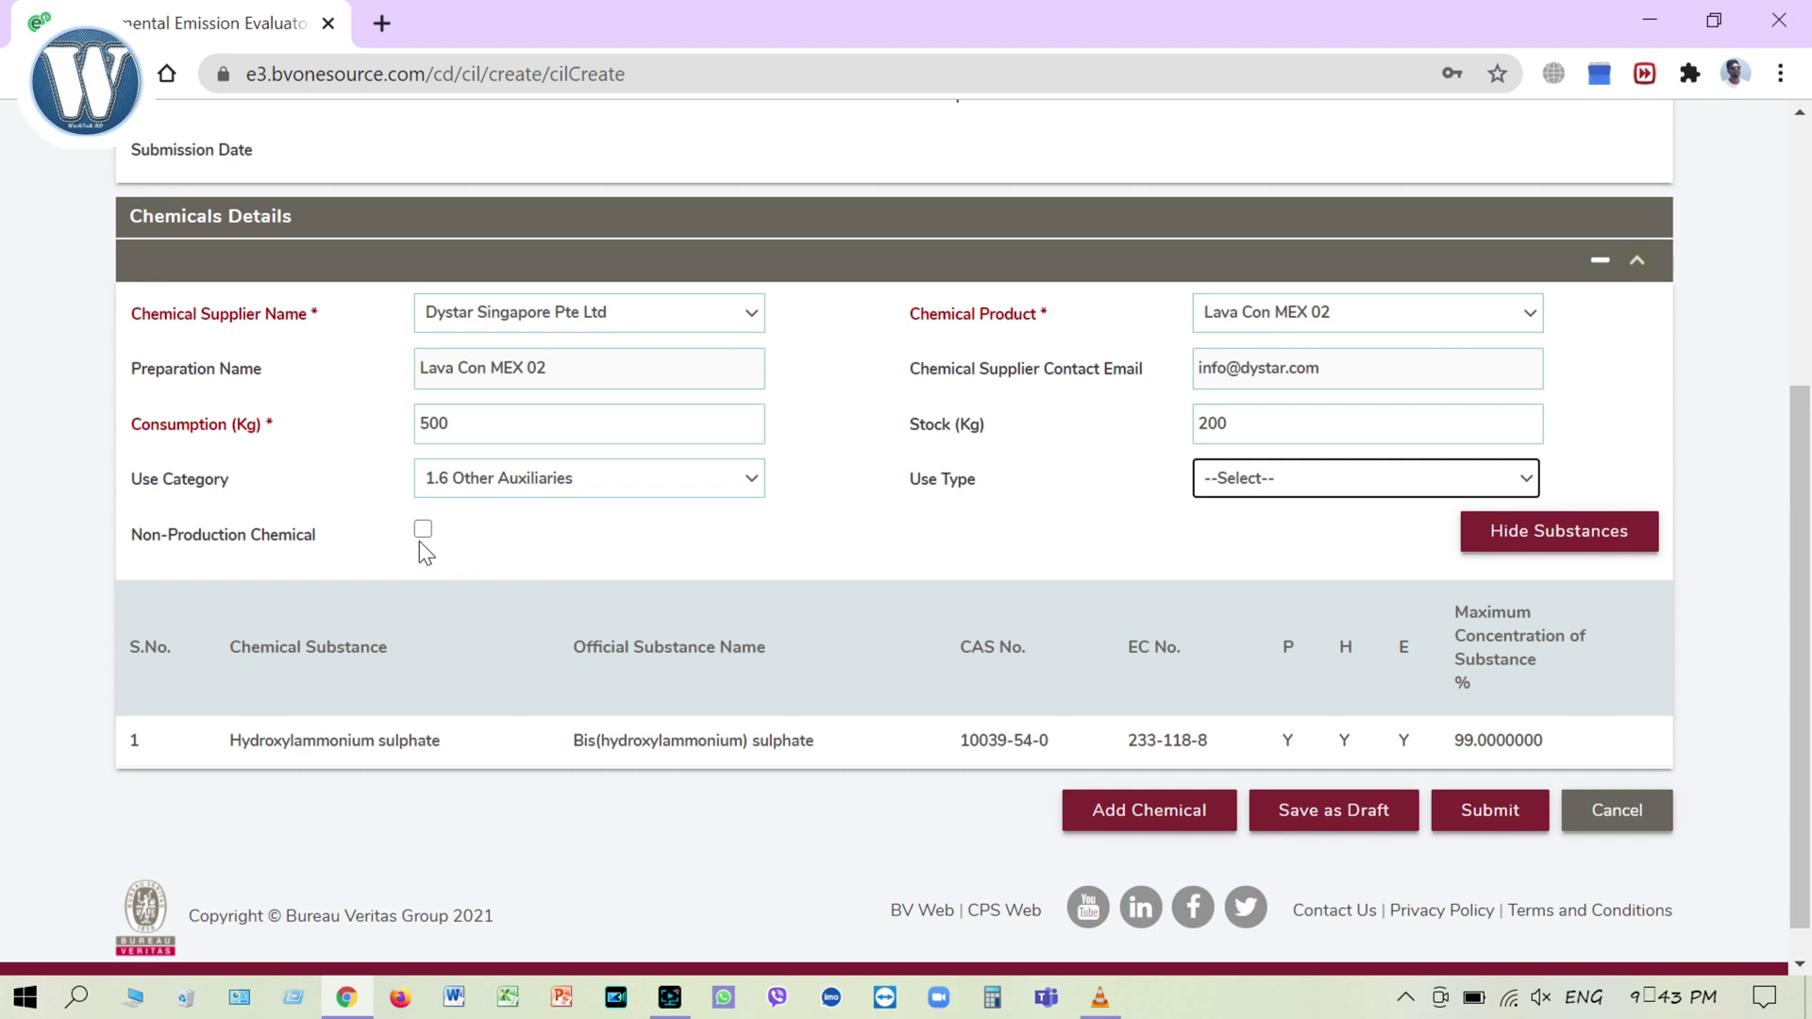
Add a second blank chemical entry to the inventory list and recheck the Lava Con MEX 02 entry's details
left_click(1338, 823)
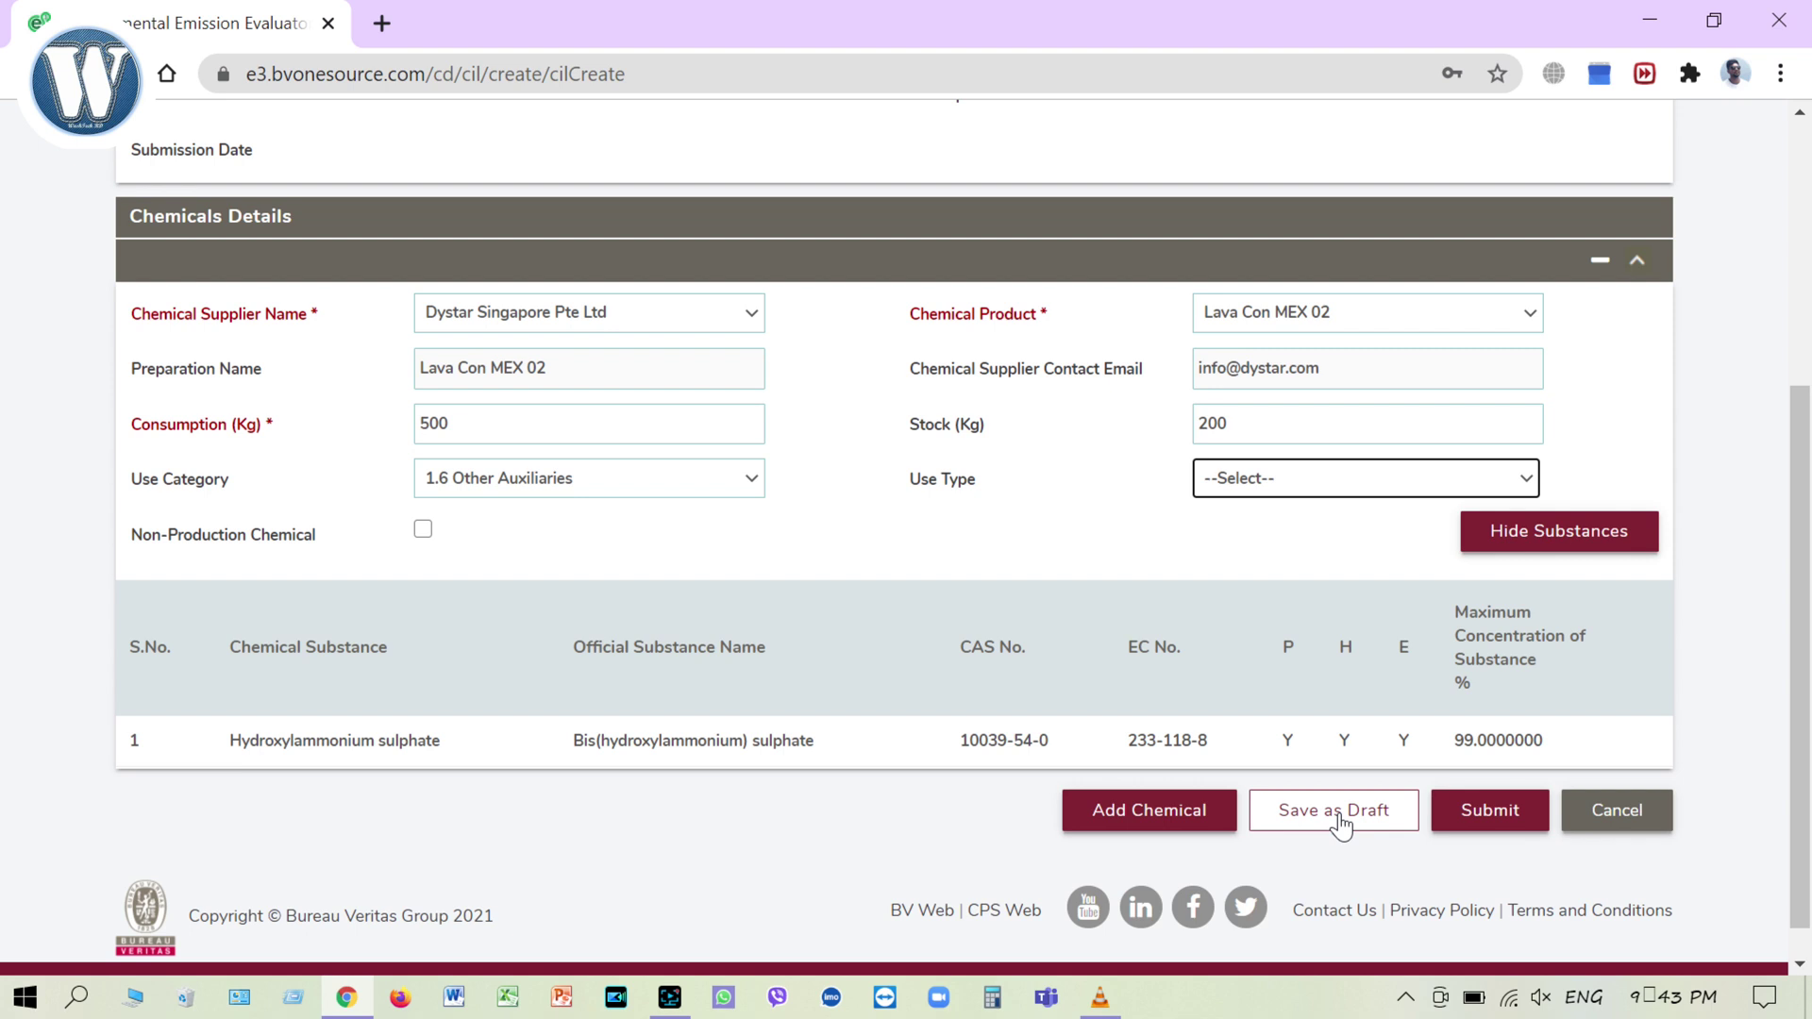
left_click(1154, 826)
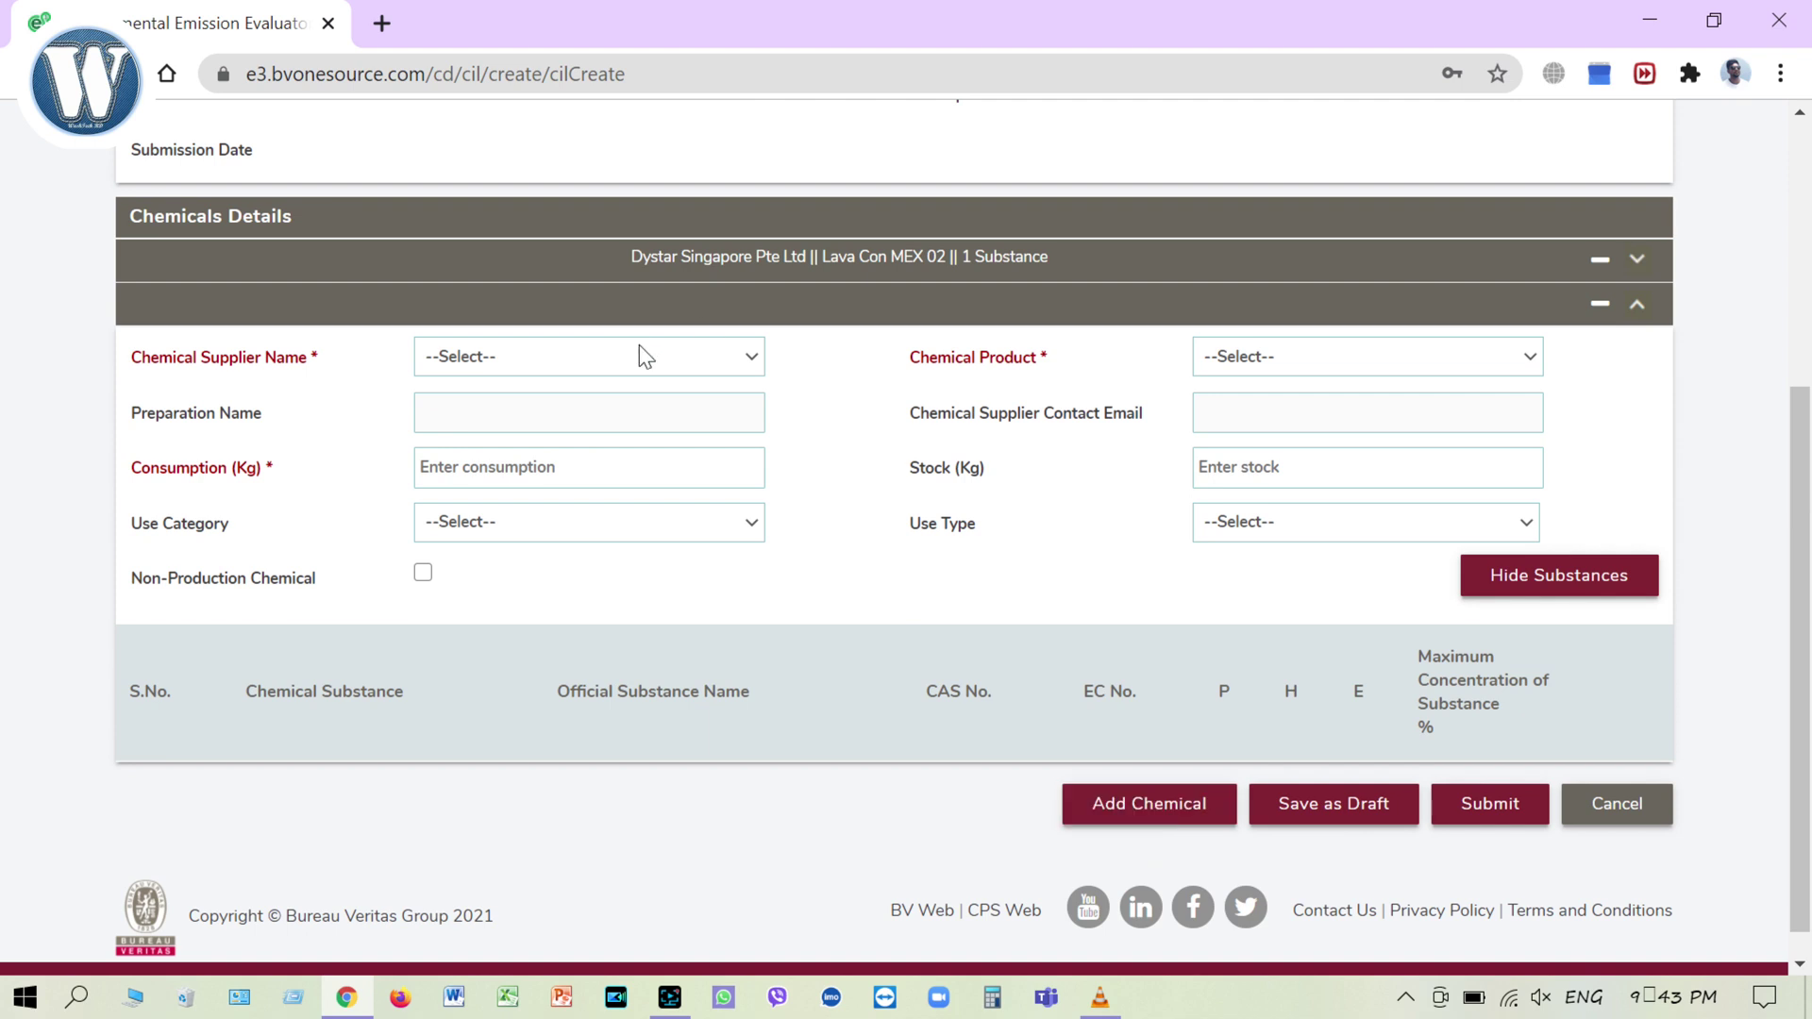
scroll(661, 354, "up", 1)
left_click(1641, 404)
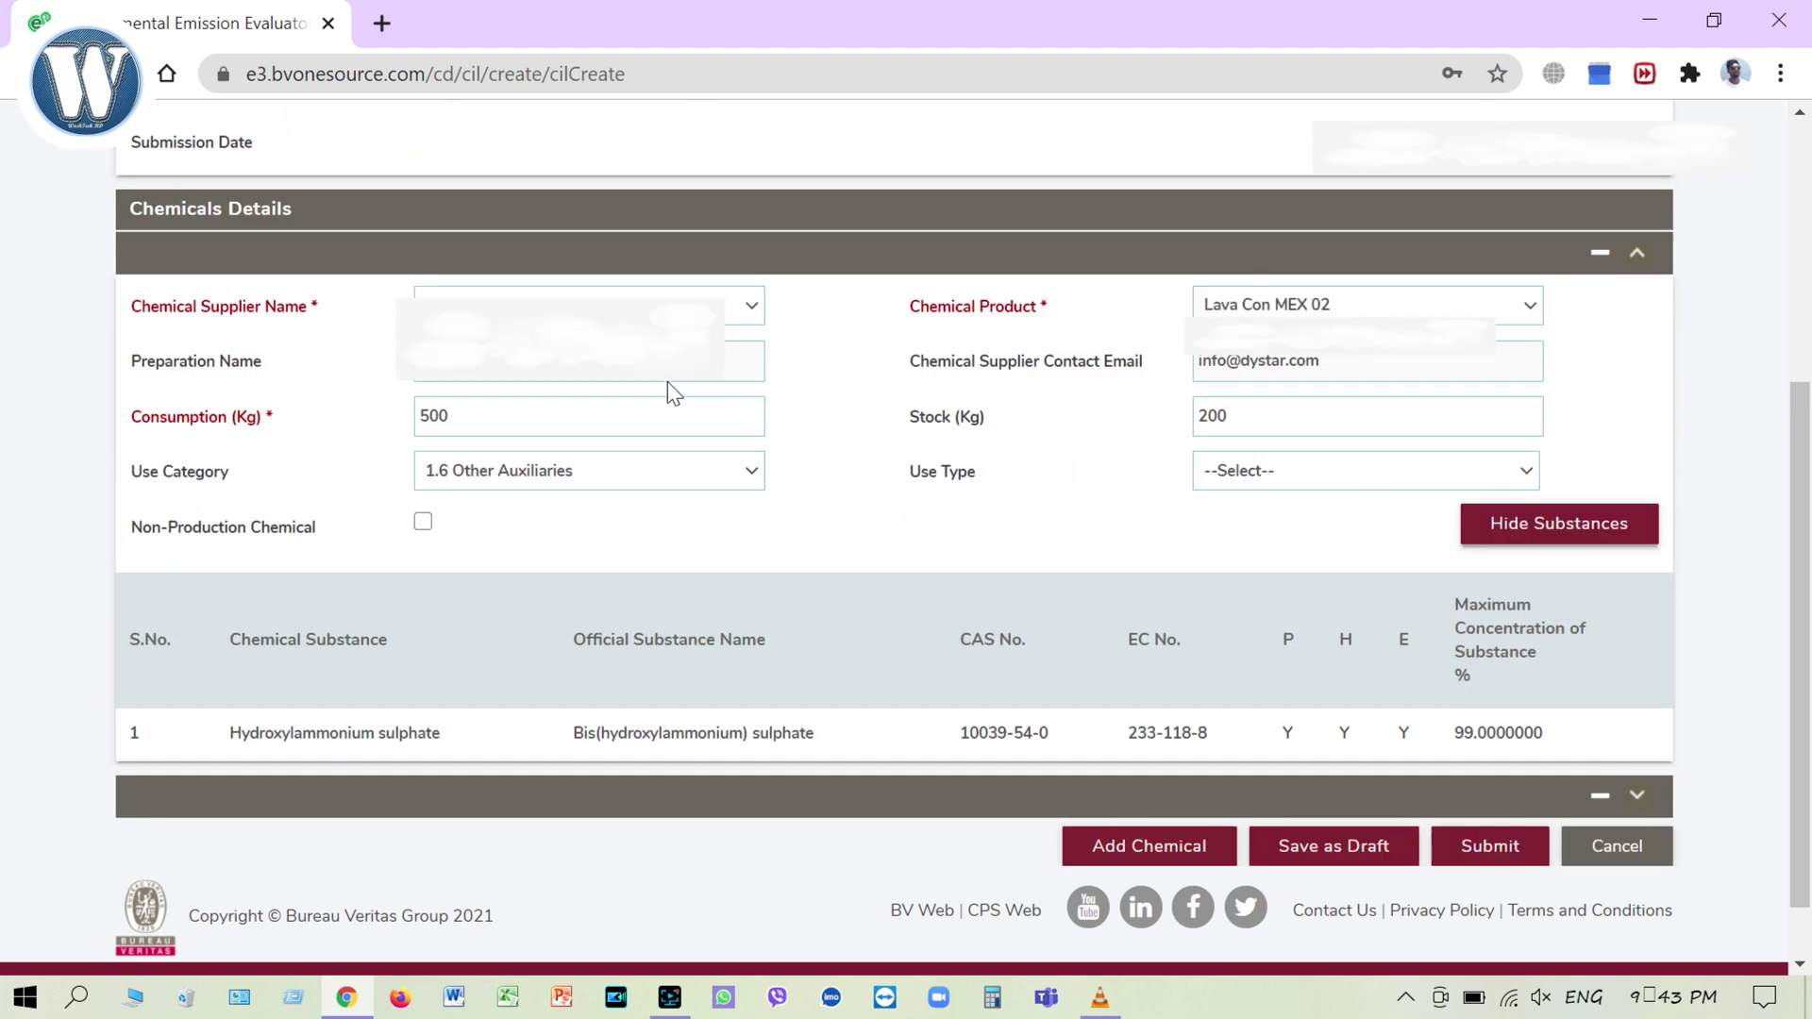
scroll(1584, 395, "down", 1)
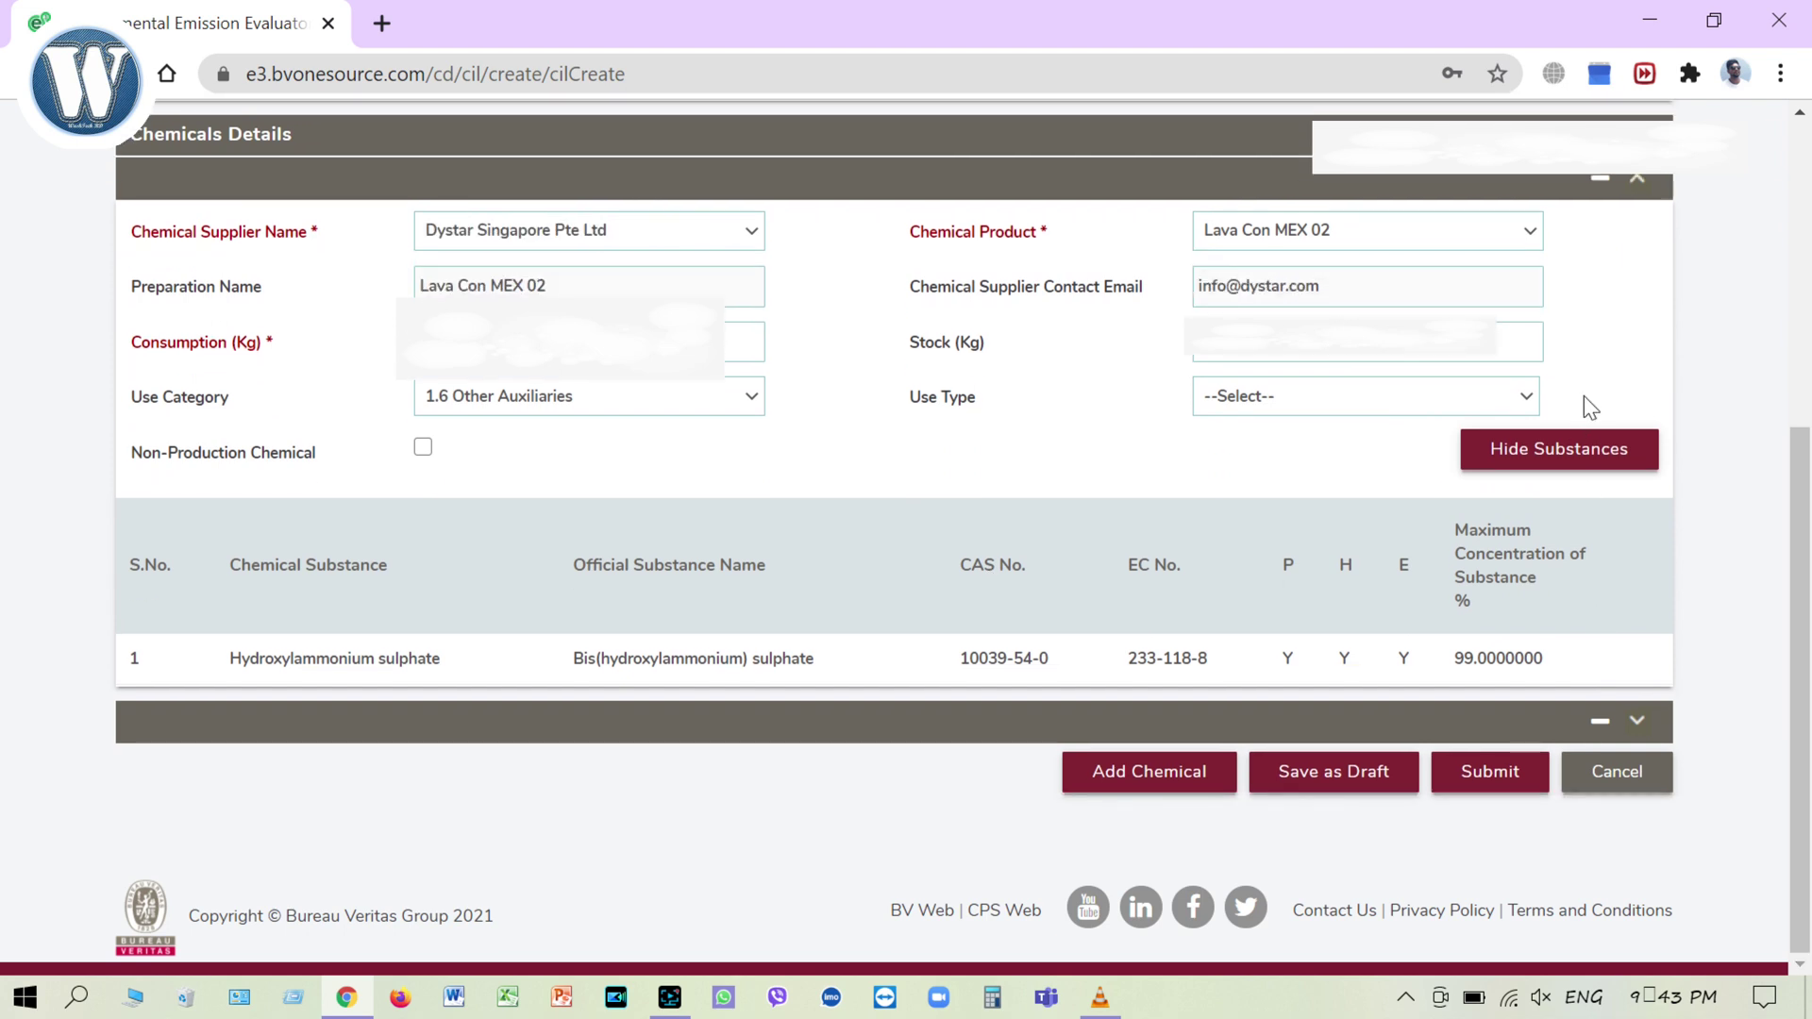
left_click(1636, 185)
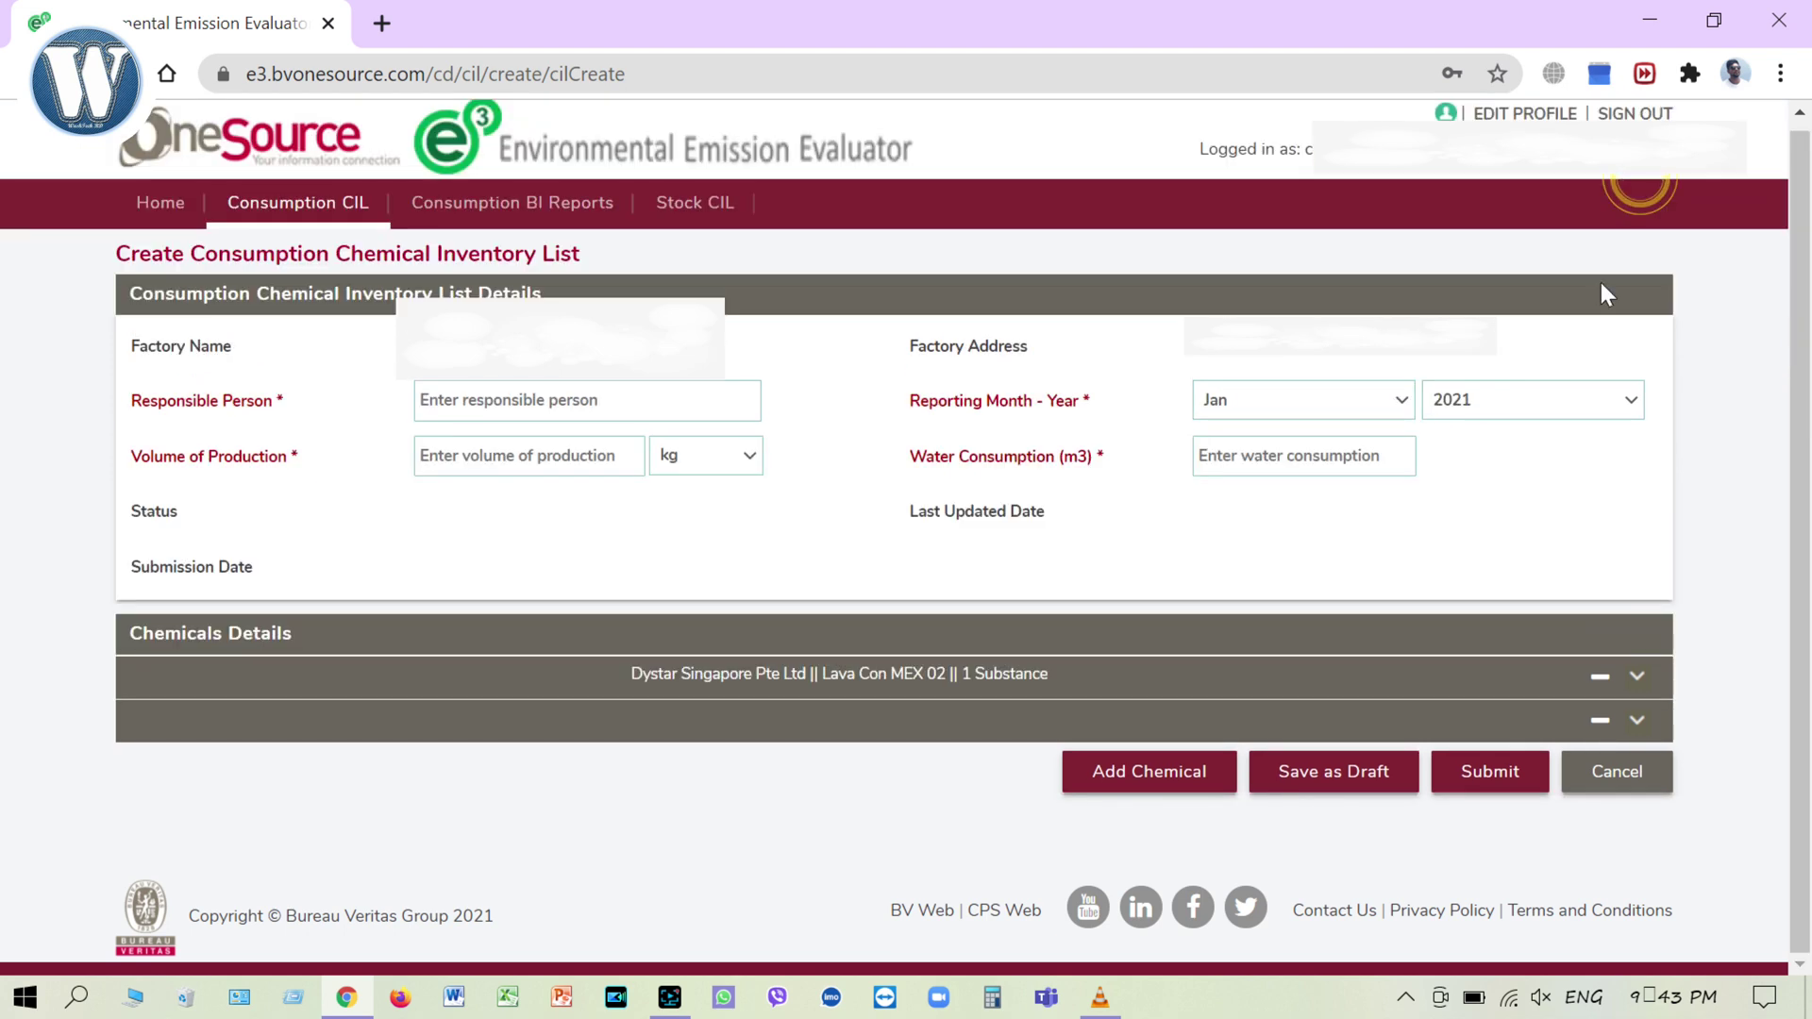
left_click(1622, 725)
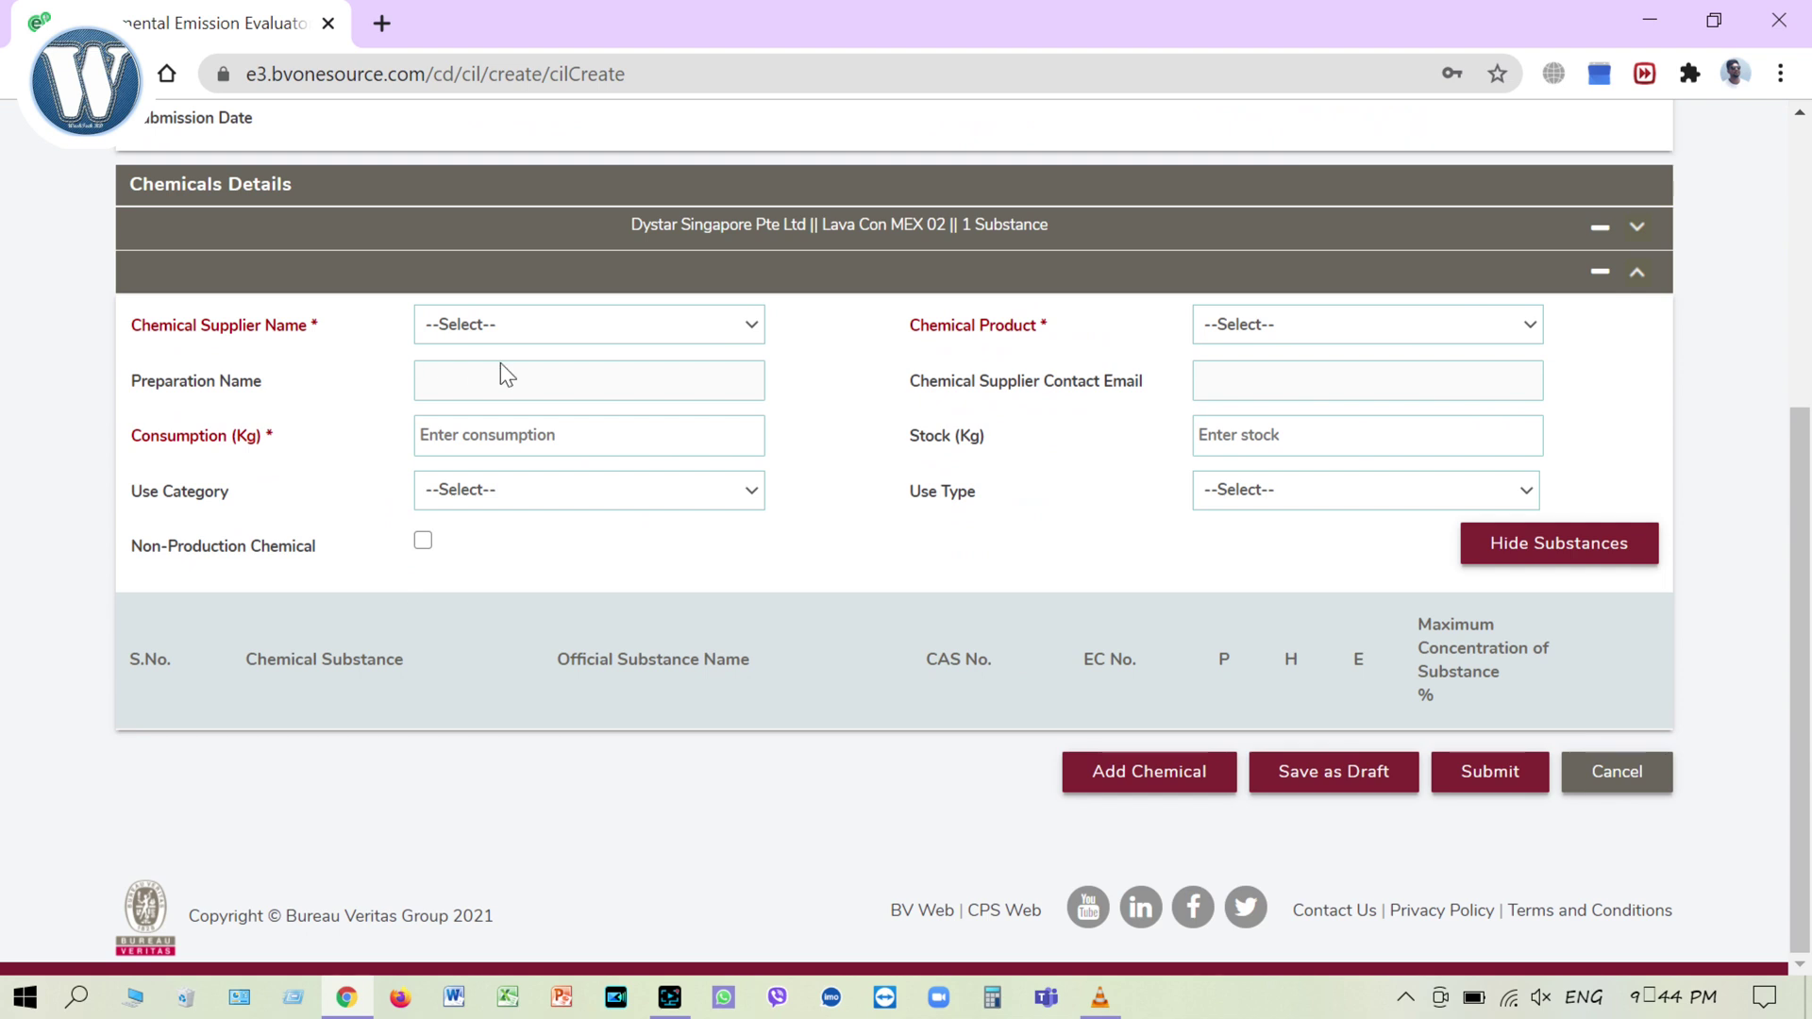
Choose HUNTSMAN (TAIWAN) LTD. as the second entry's supplier and NOVACRON OCEAN S-R as its chemical product
left_click(541, 321)
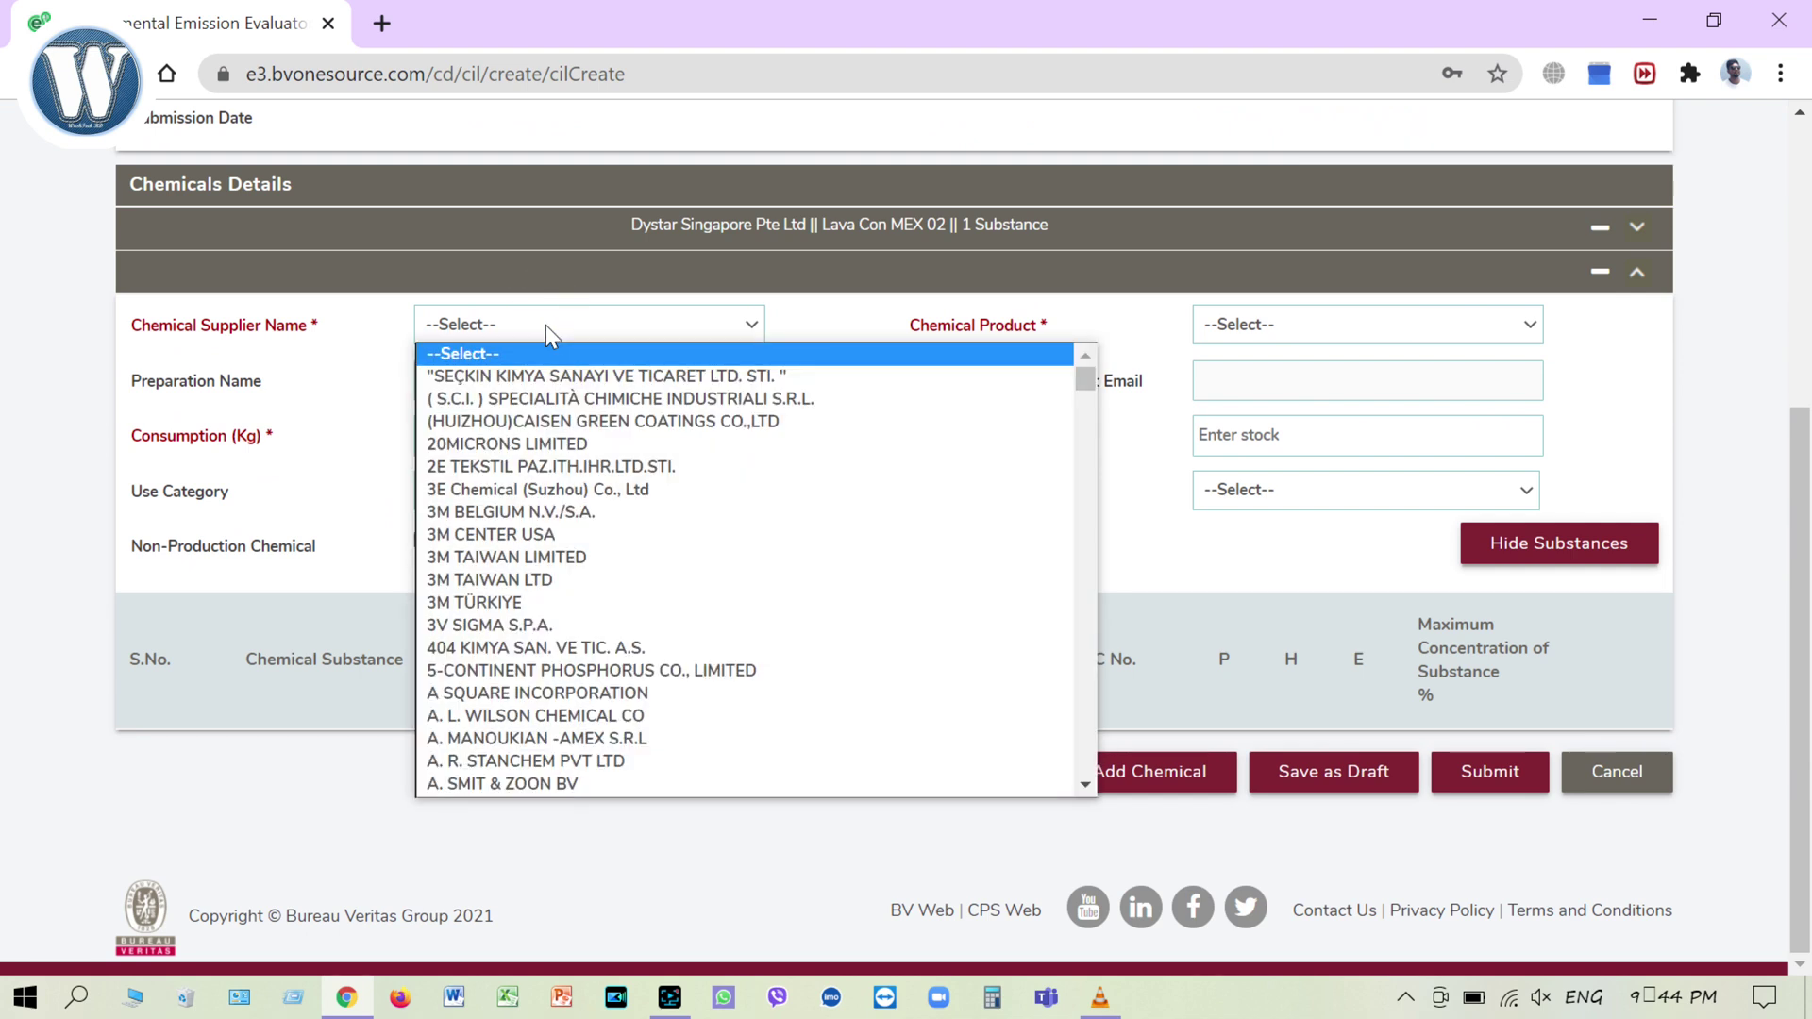
type("hunant")
key("Return")
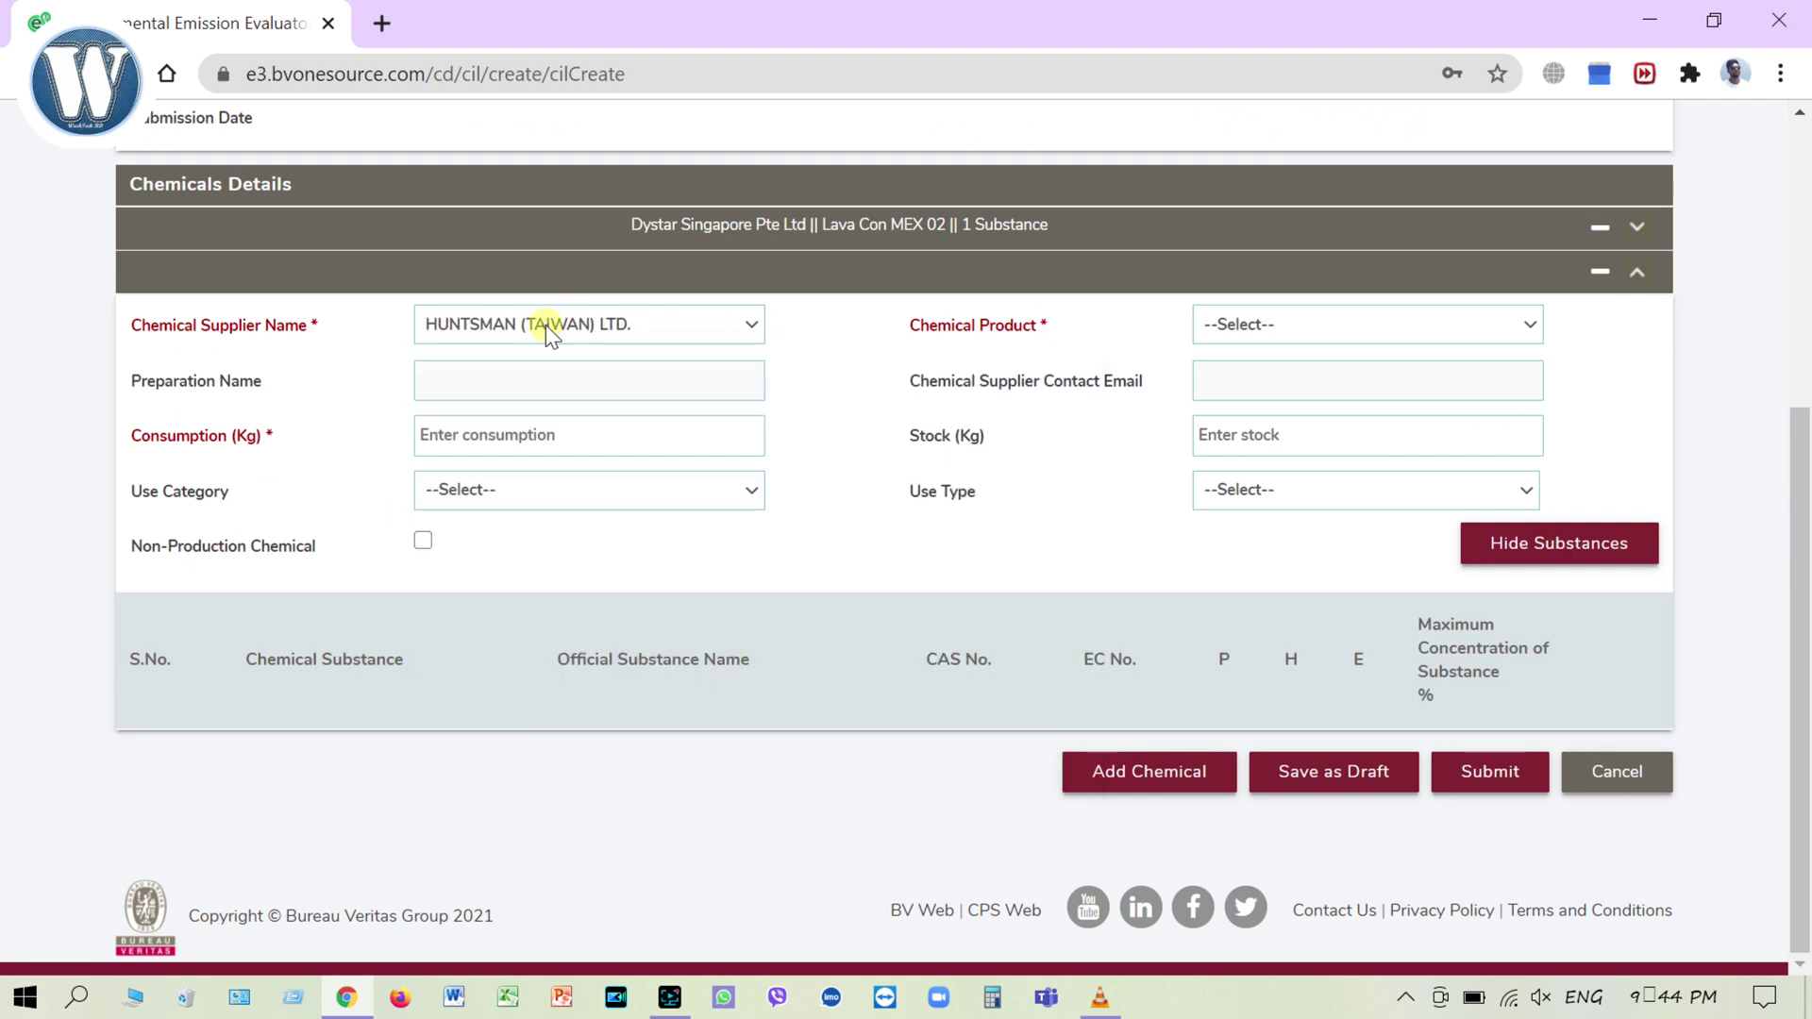
left_click(1474, 331)
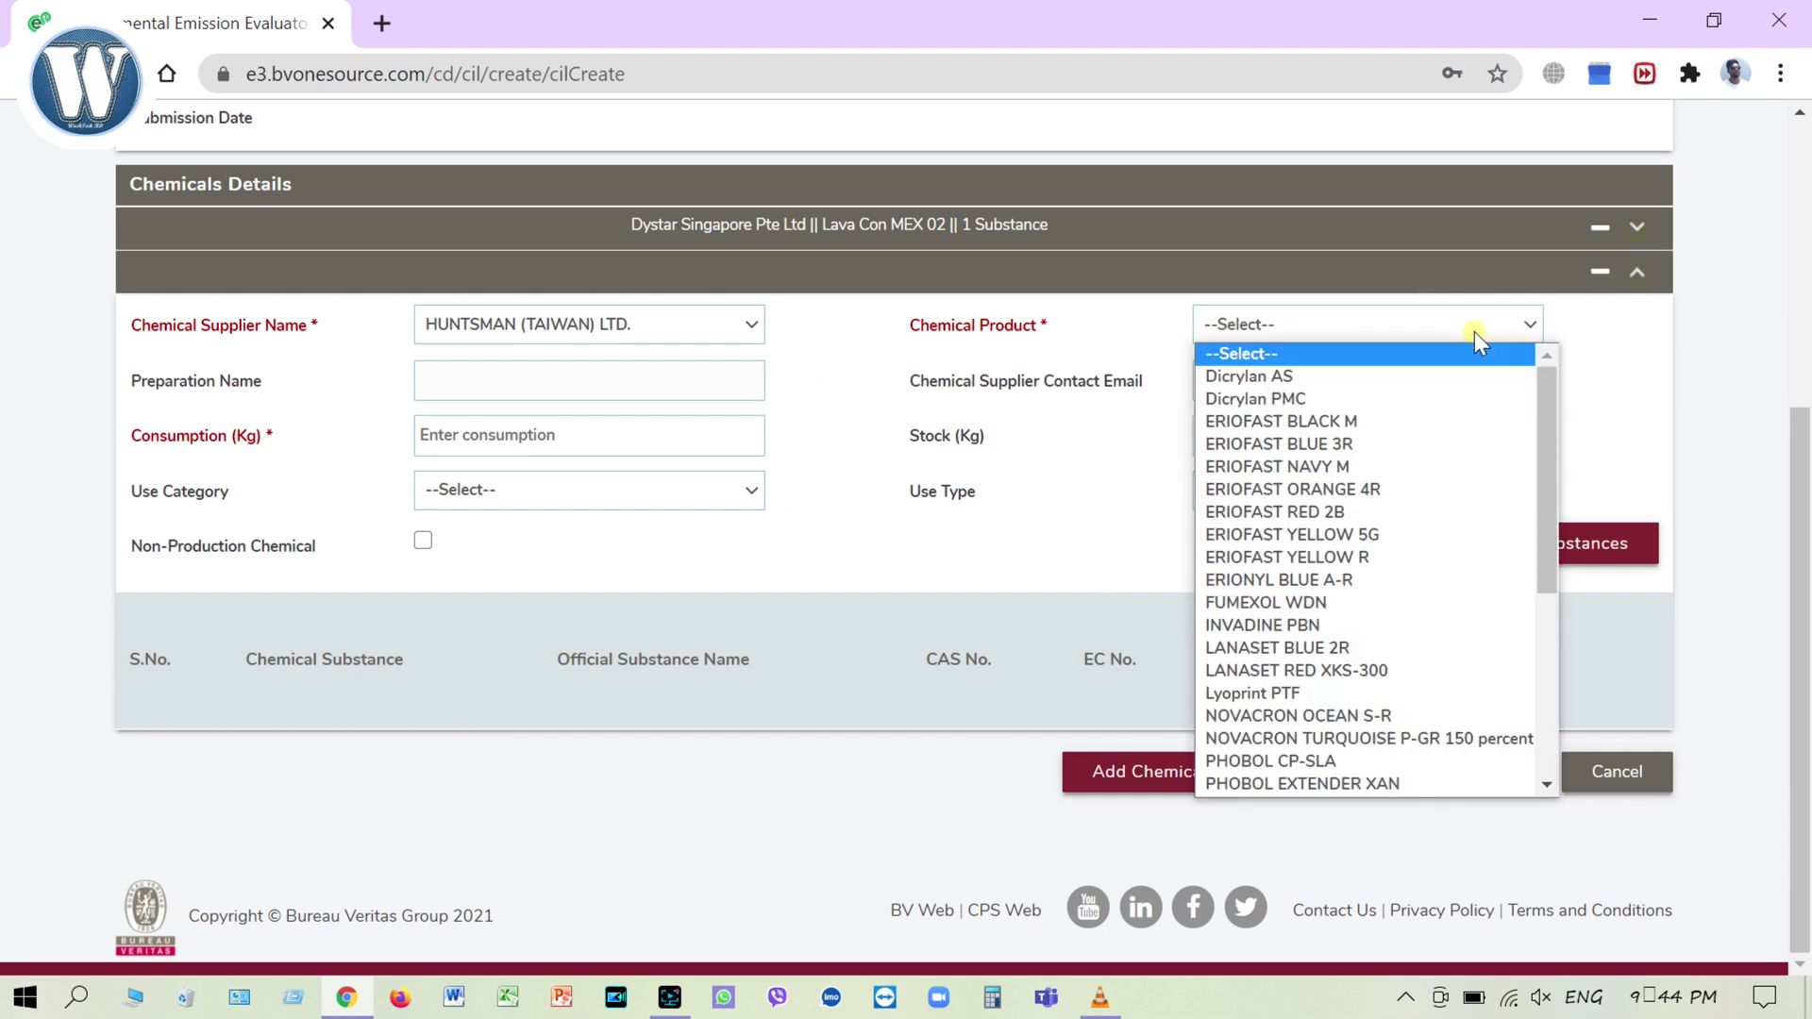
left_click(1363, 716)
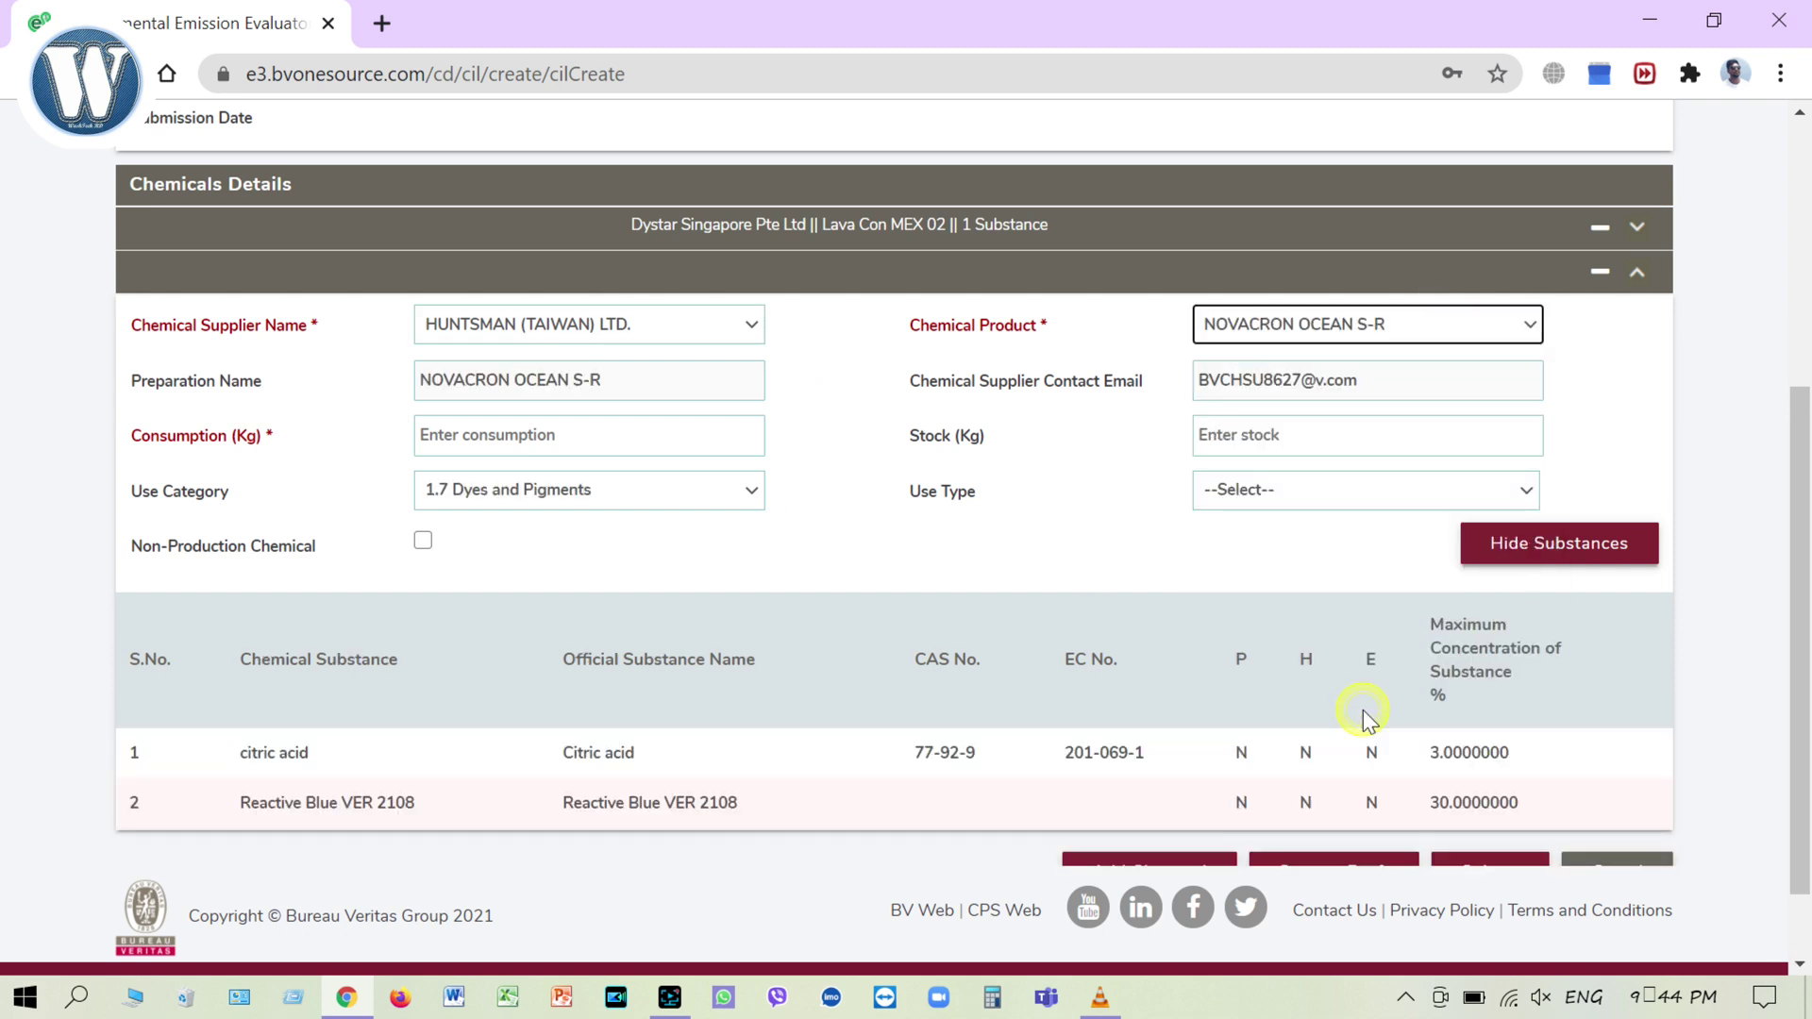
Enter a consumption of 2 kg and a stock of 1 kg for the NOVACRON OCEAN S-R entry
left_click(661, 442)
type("2")
left_click(1246, 422)
type("1")
Add a third chemical entry for PULCRA CHEMICALS GMBH with product BREVIOL LGG, 5 kg consumption and 1 kg stock, and collapse its details
scroll(1390, 557, "down", 1)
left_click(1128, 791)
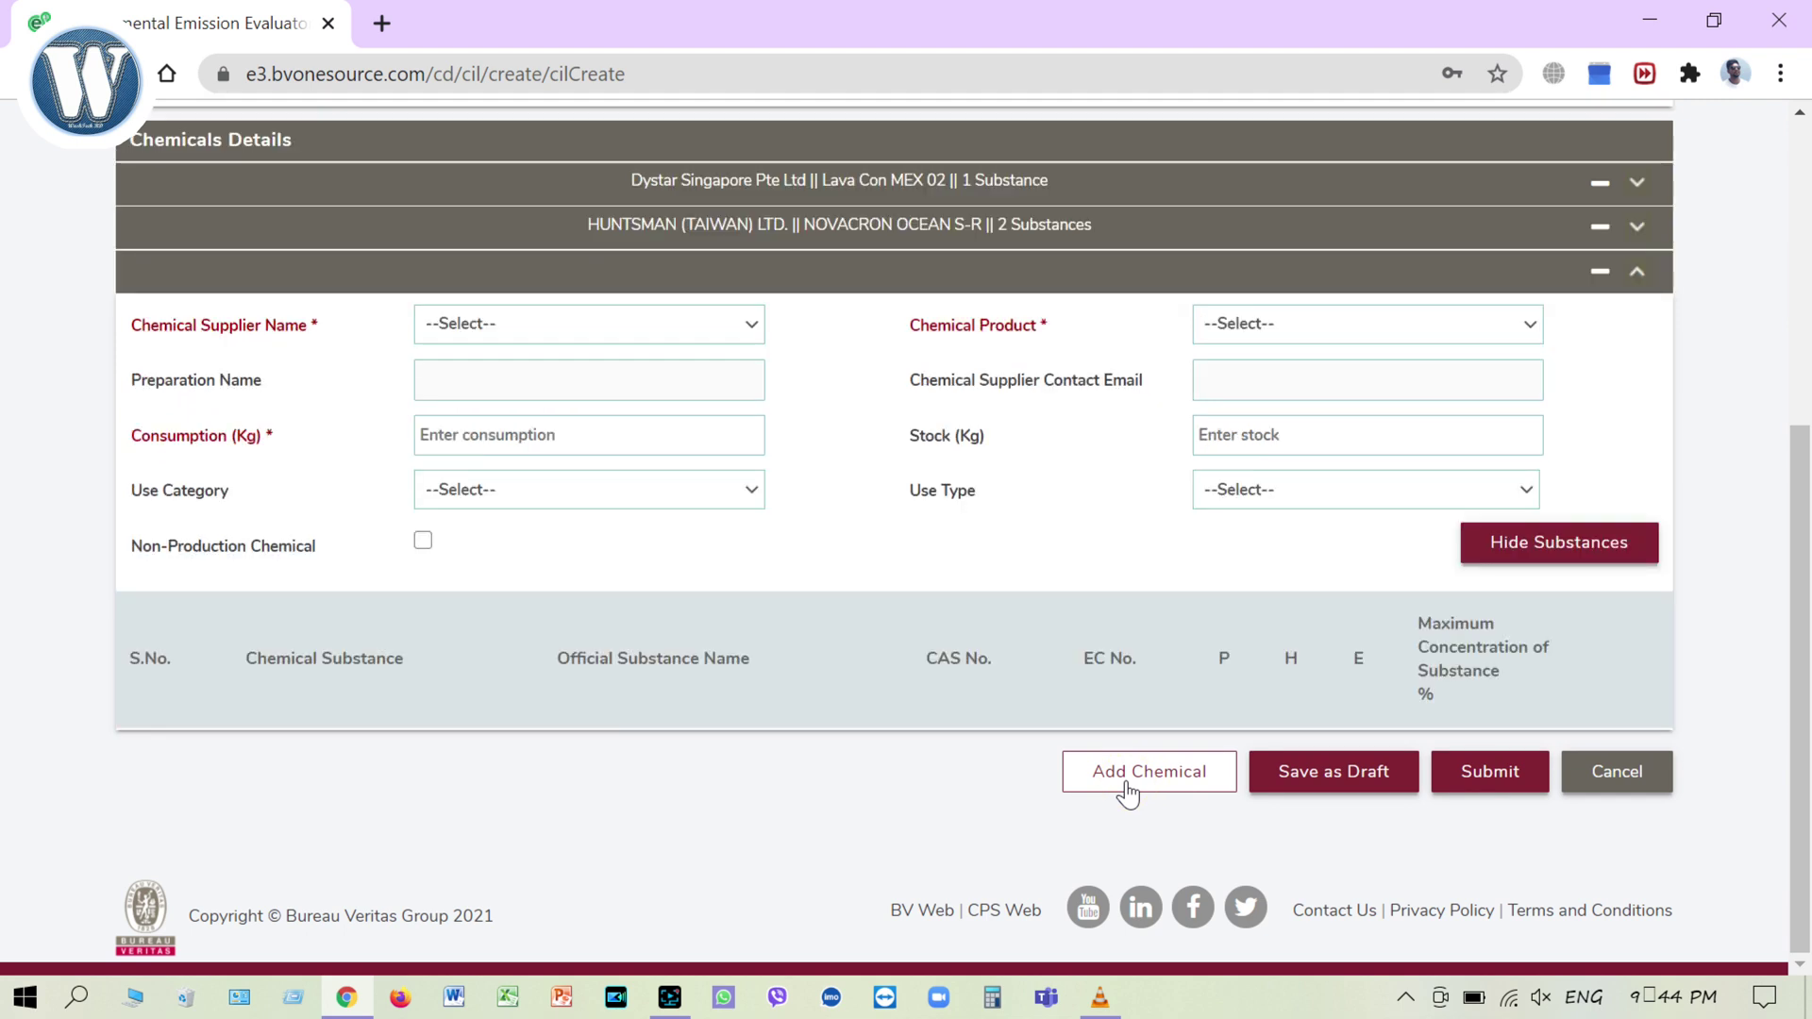
scroll(754, 463, "up", 1)
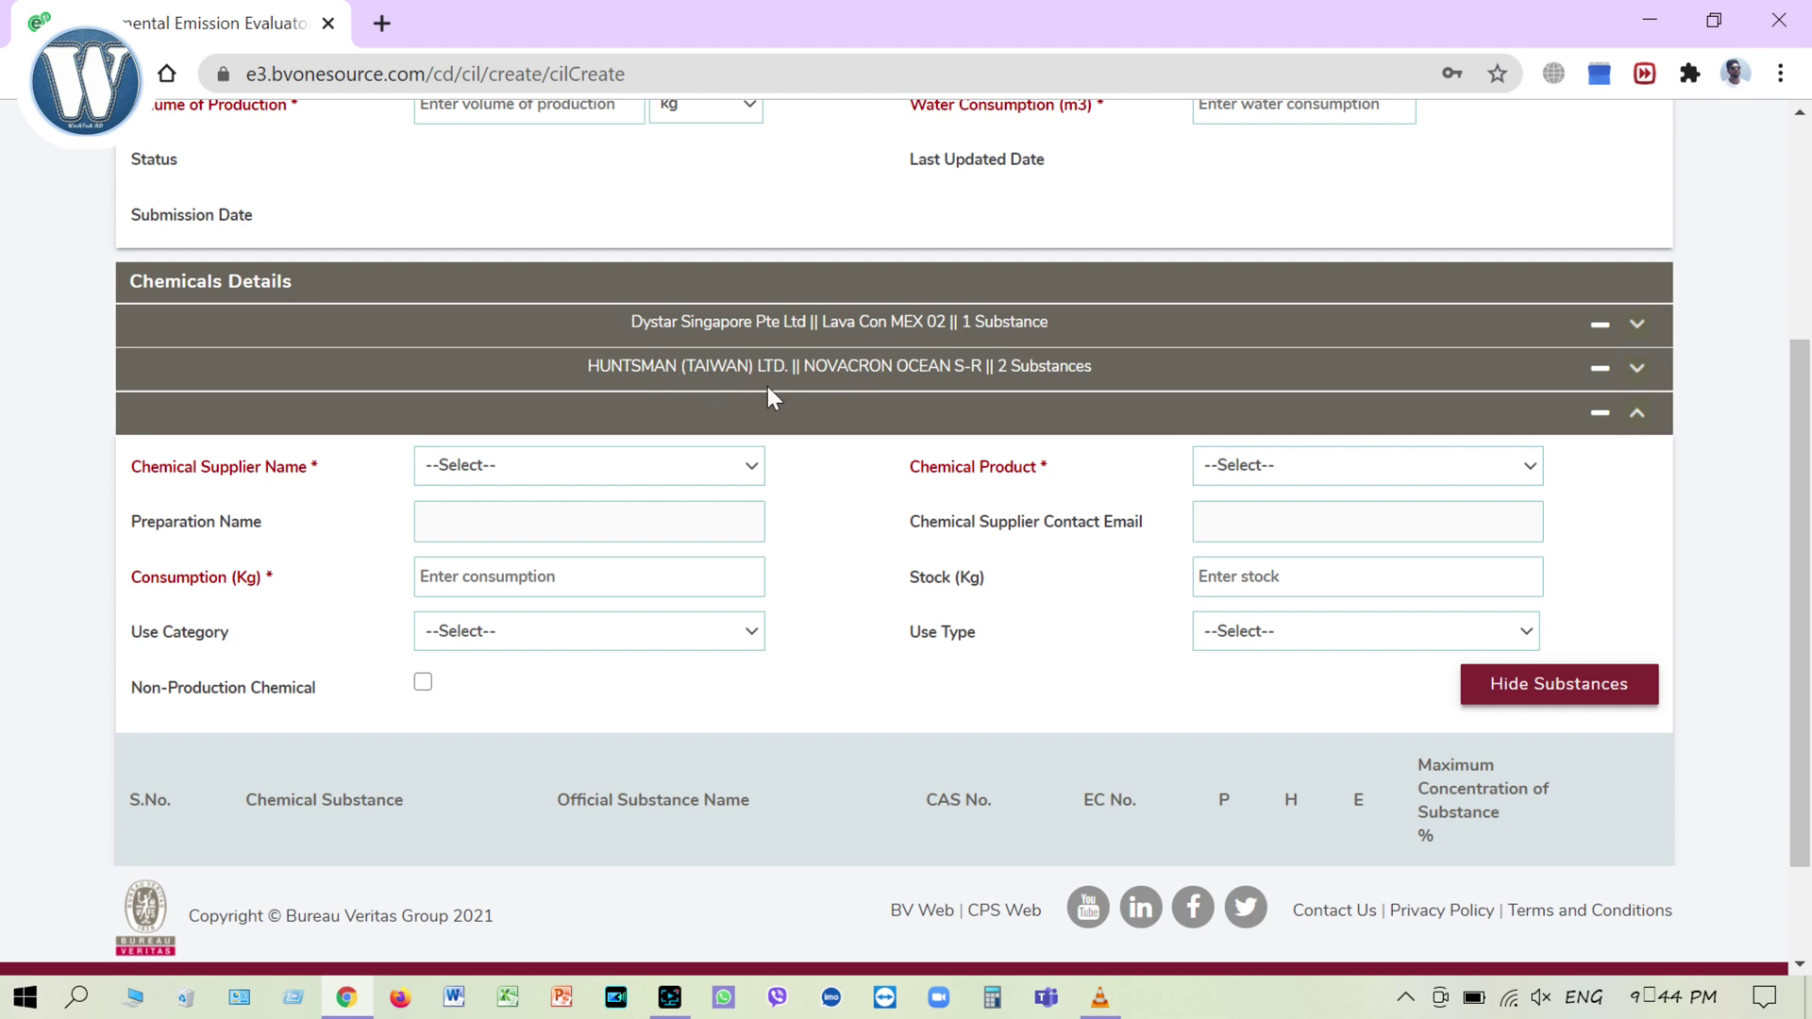
left_click(681, 468)
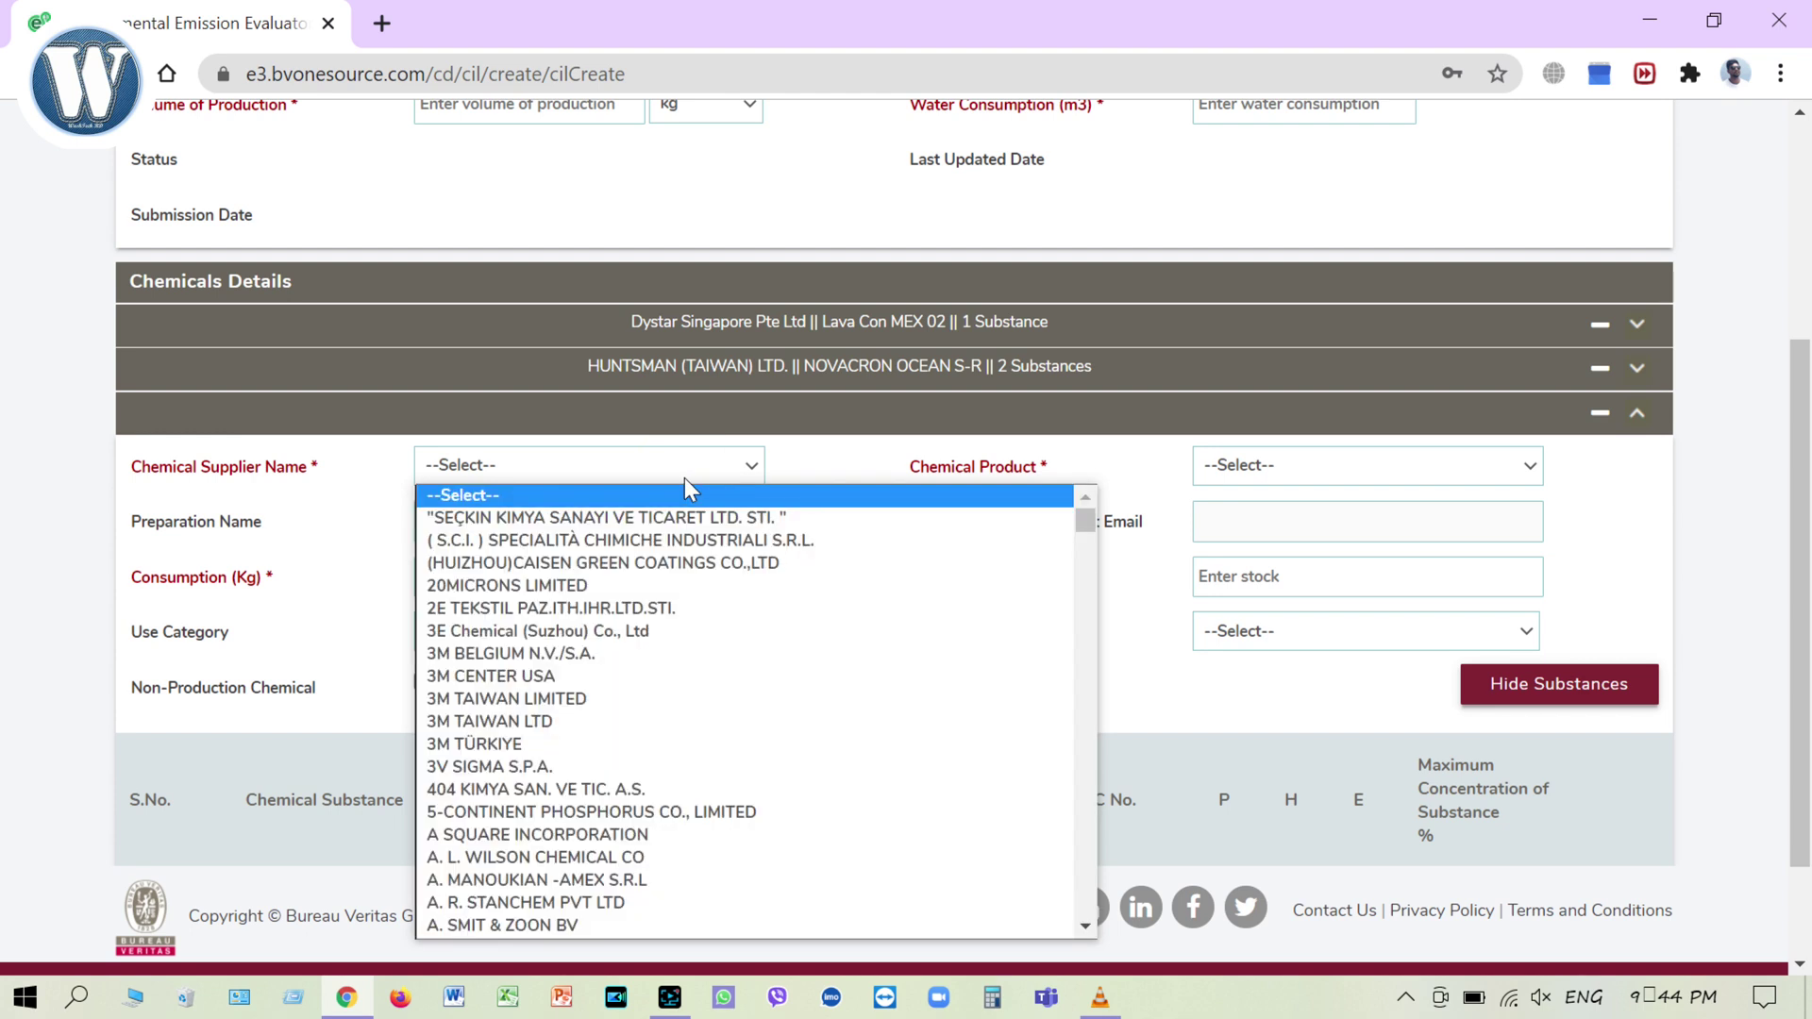
type("pulcra")
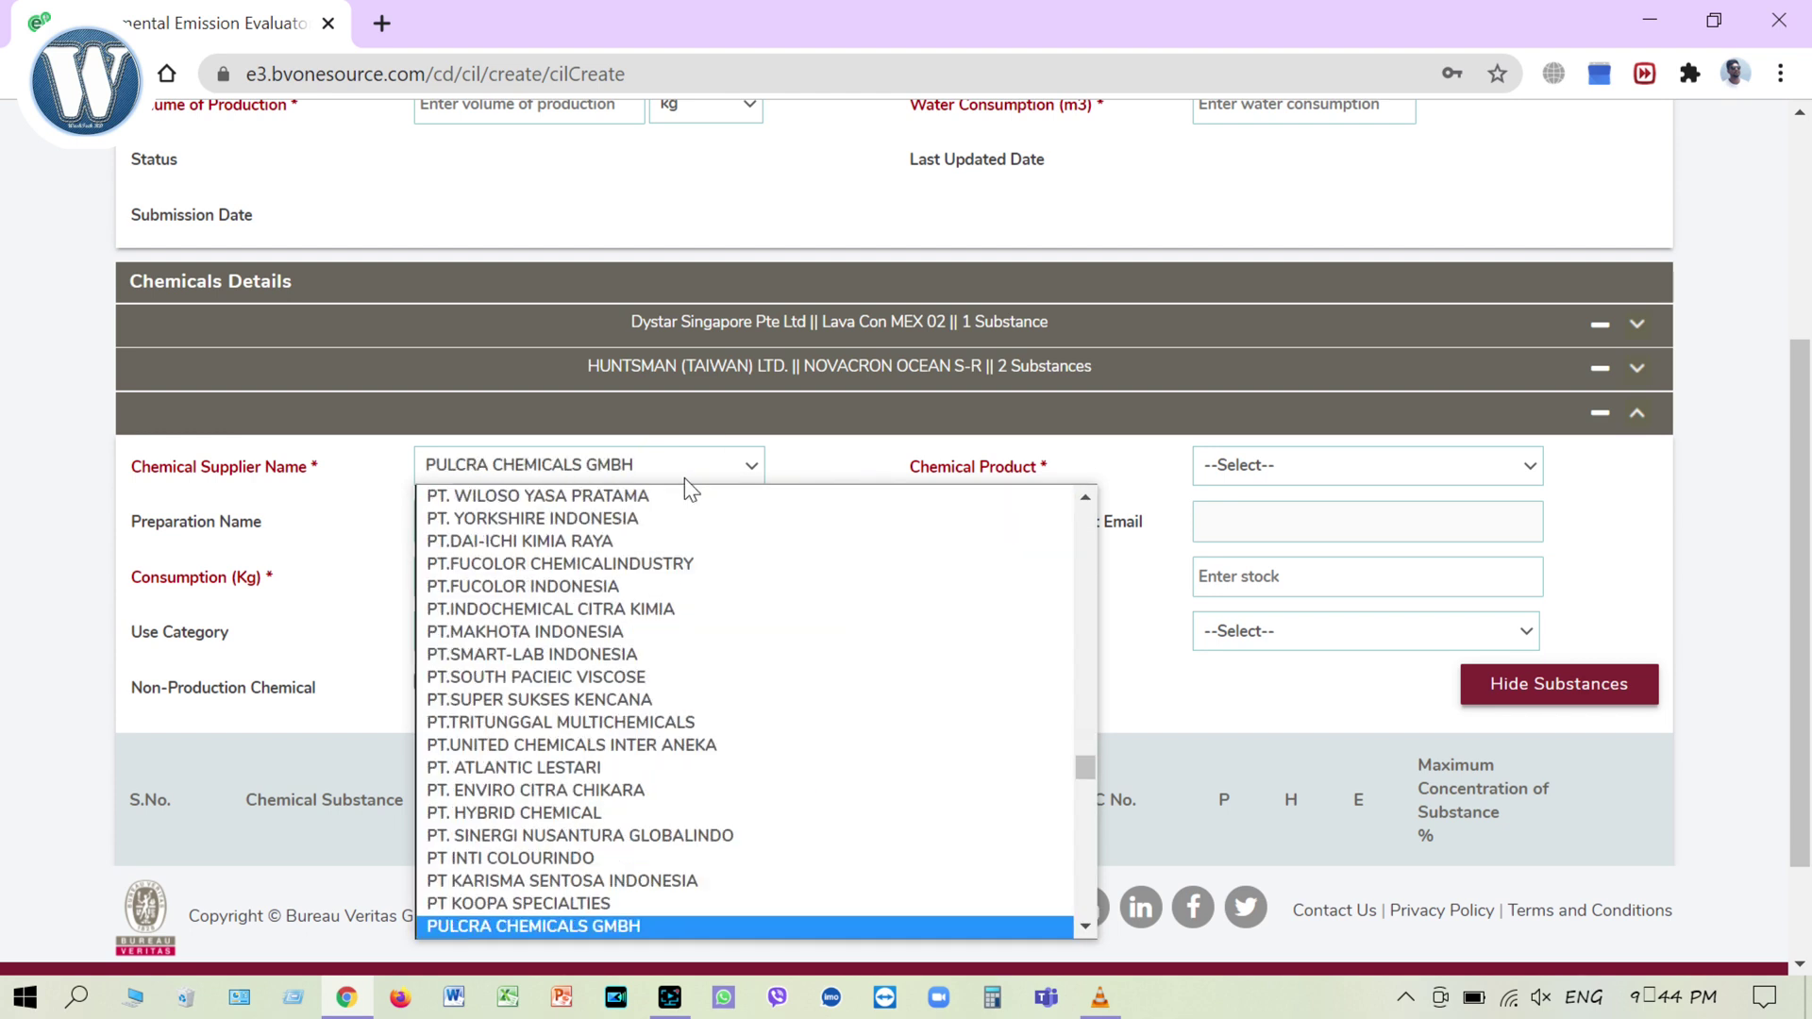
left_click(697, 462)
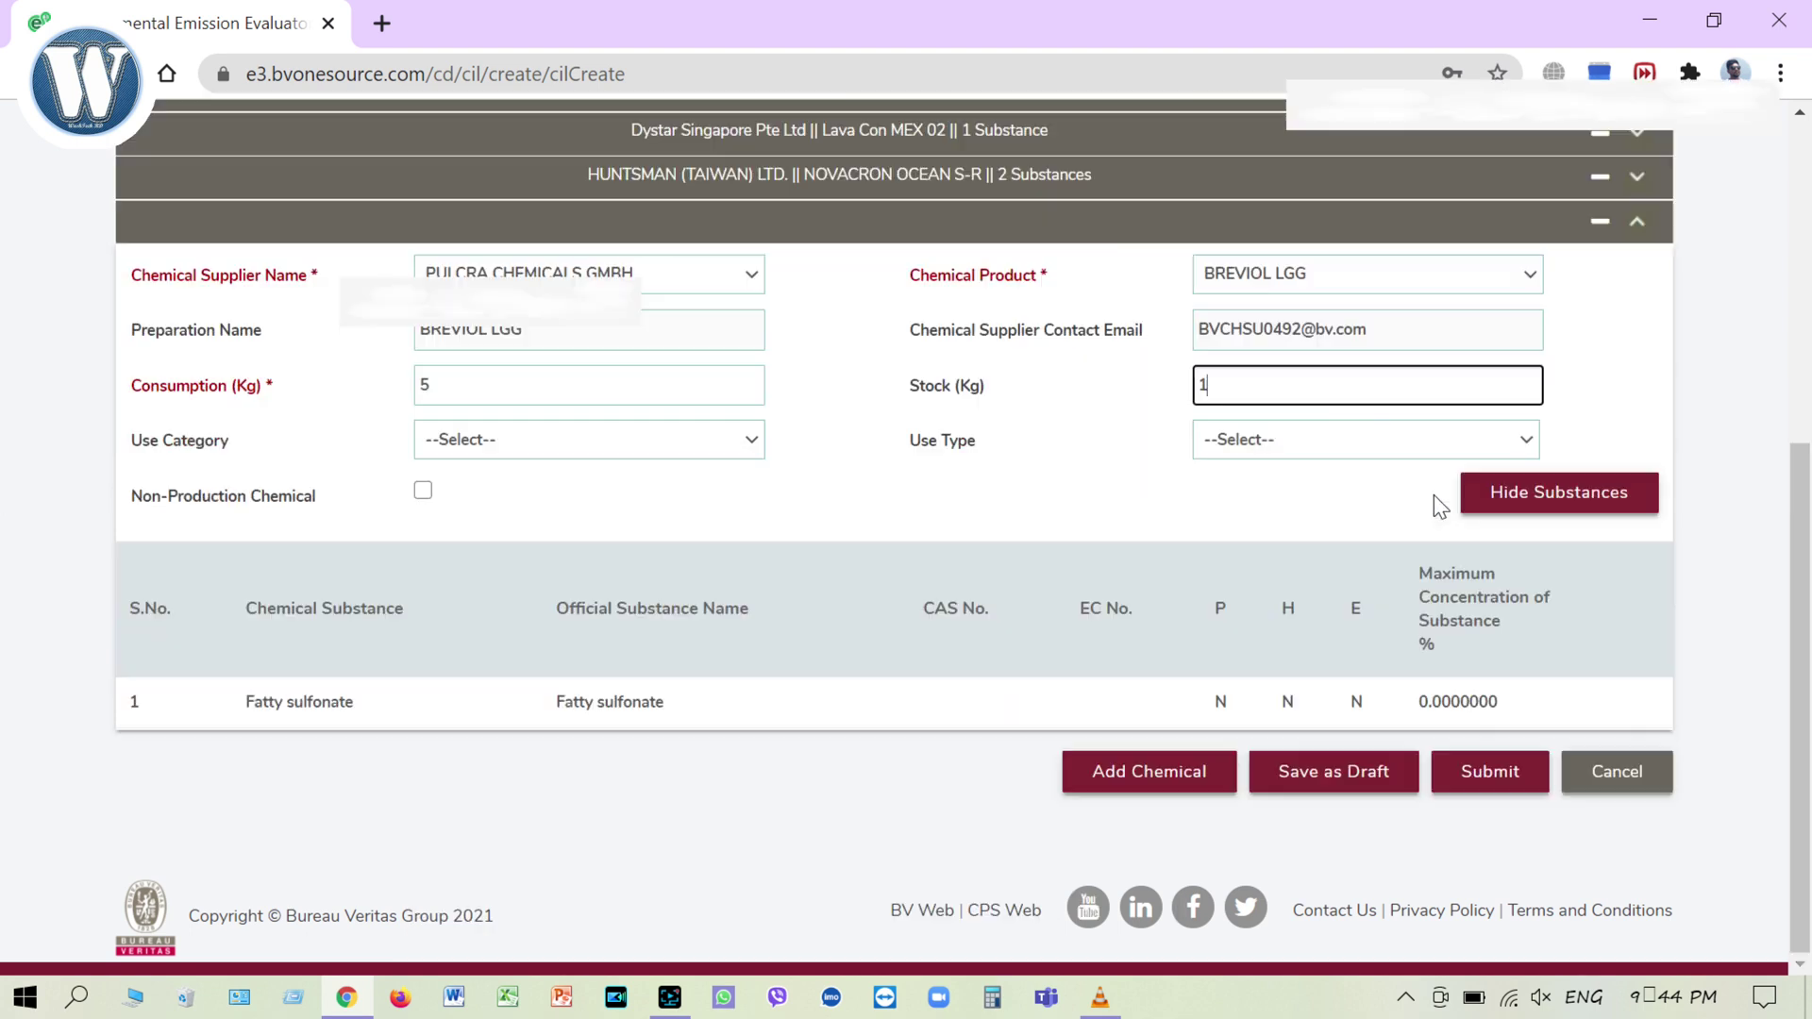
left_click(1638, 230)
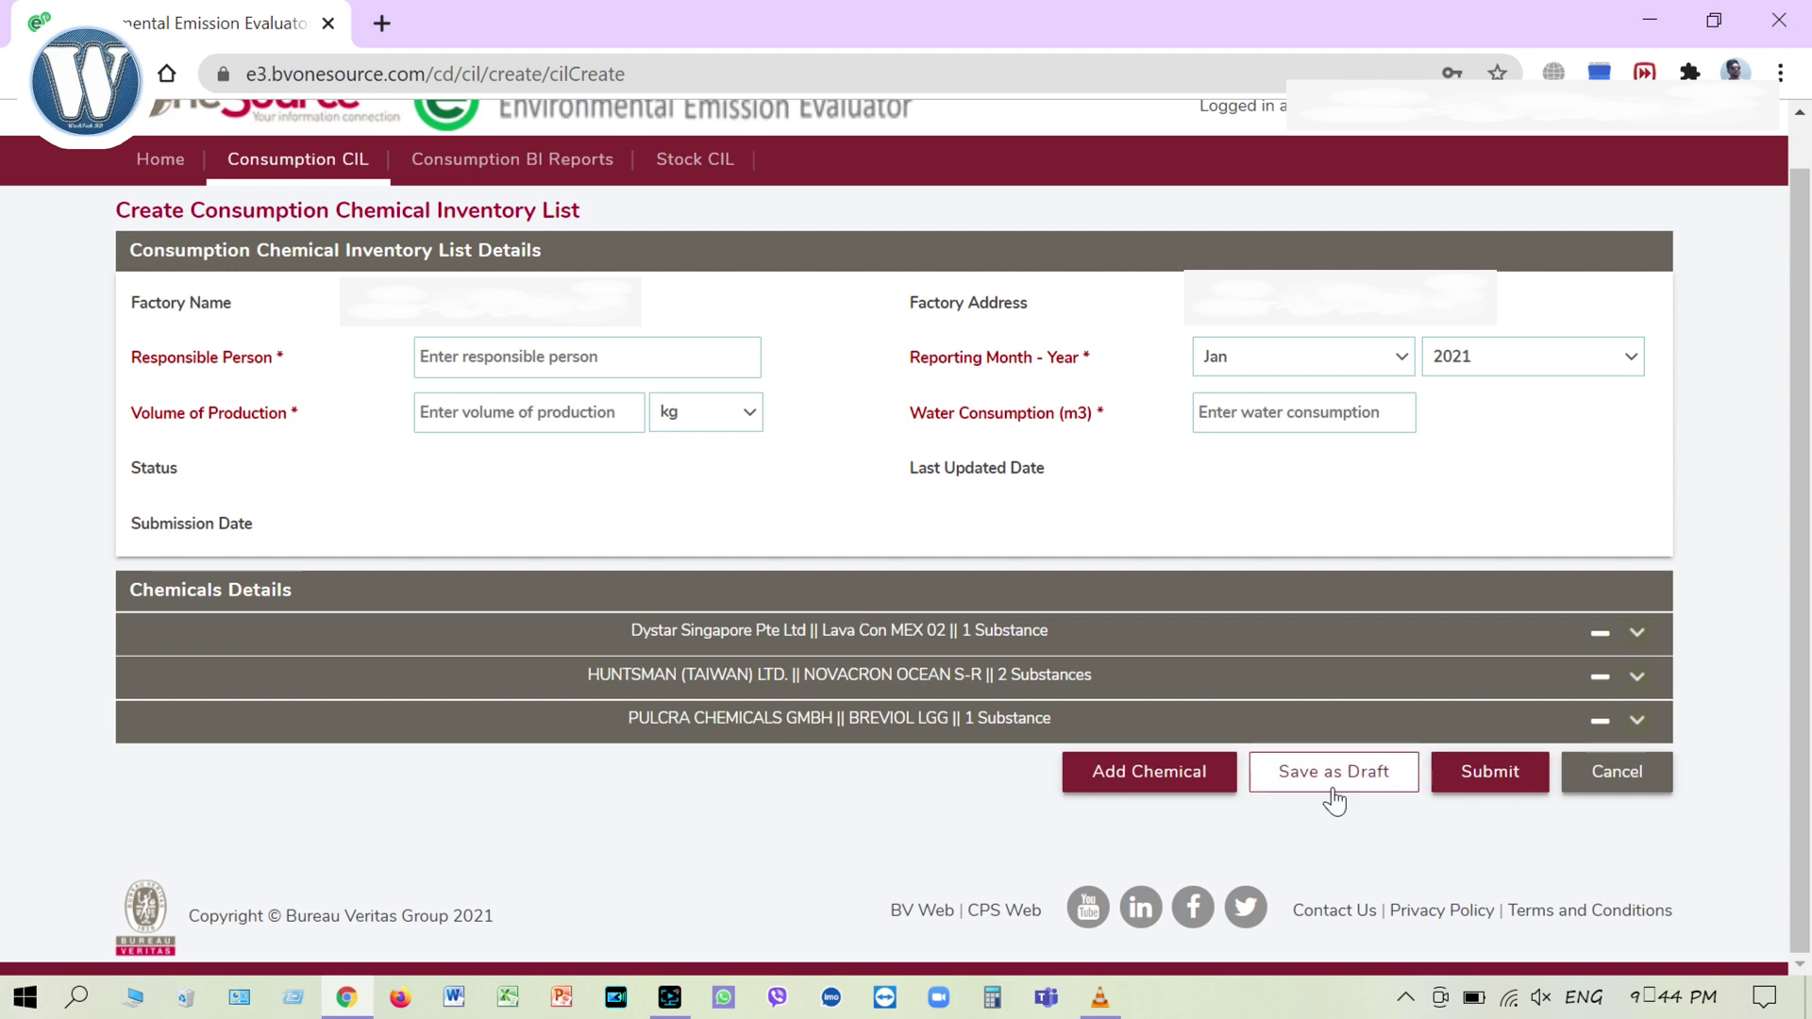
left_click(1495, 779)
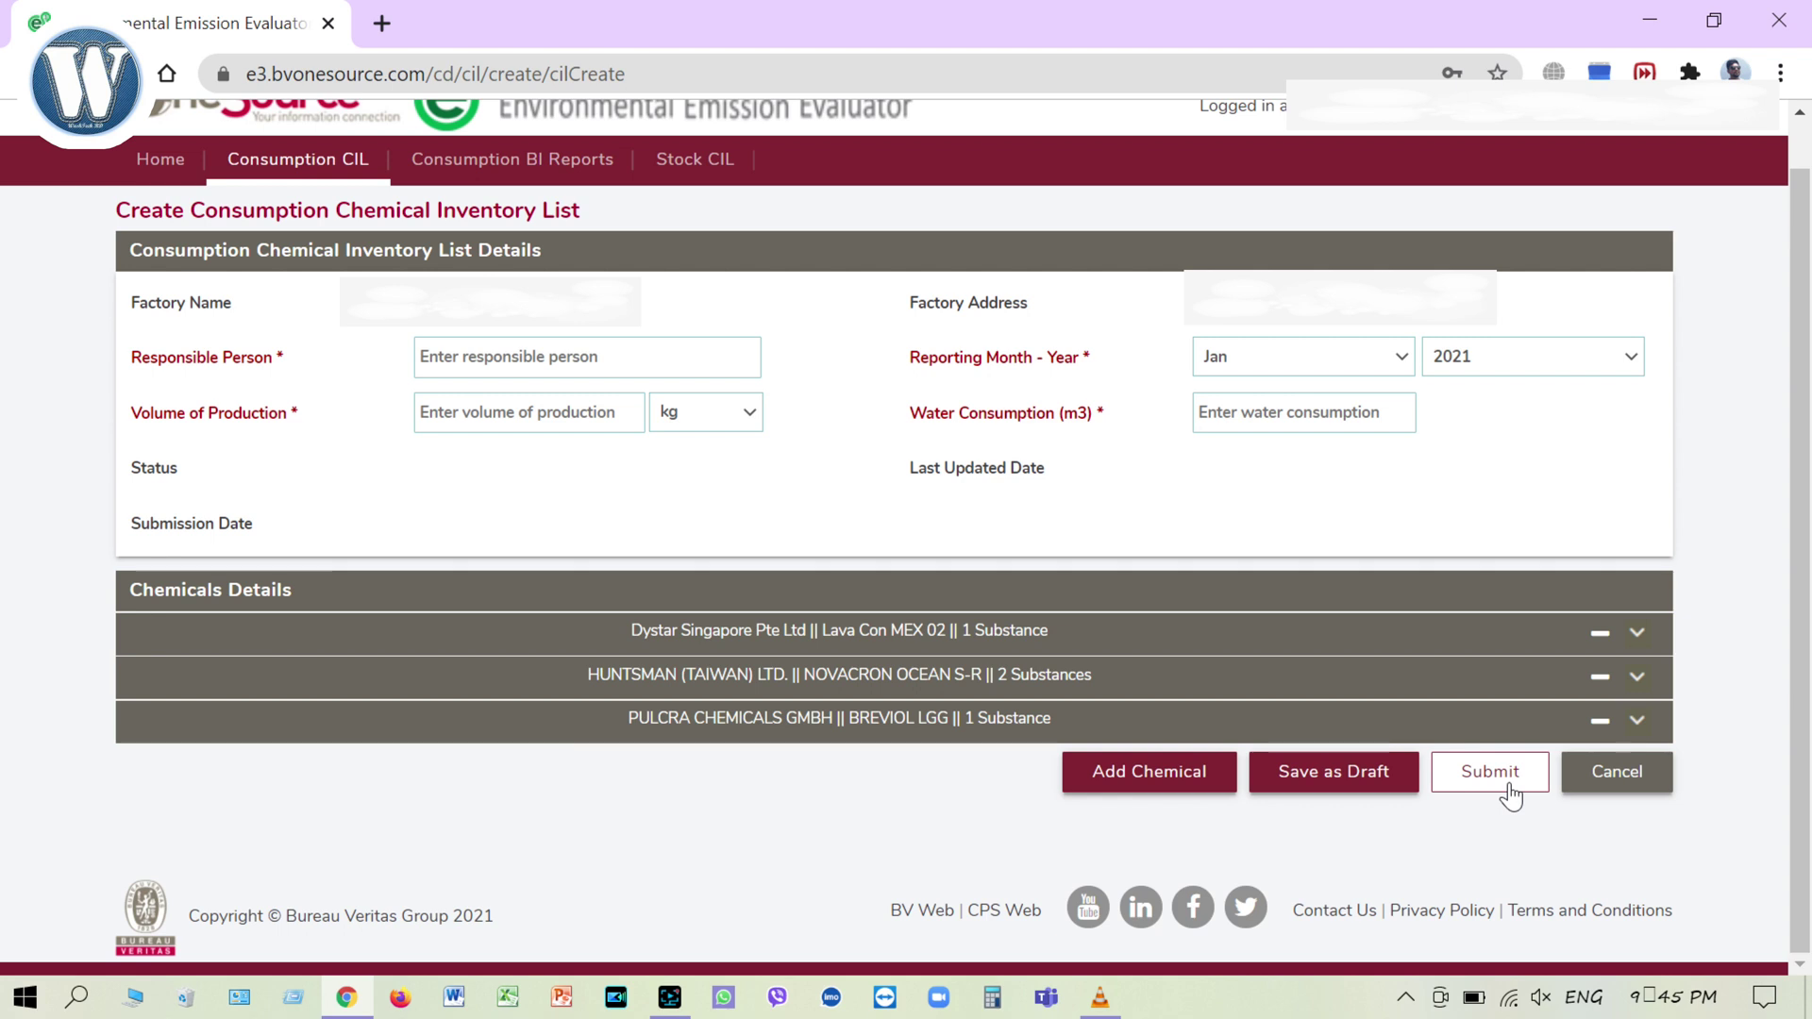
Go to the consumption inventory list search and open the released technical report for Jan-2021
mouse_move(306, 175)
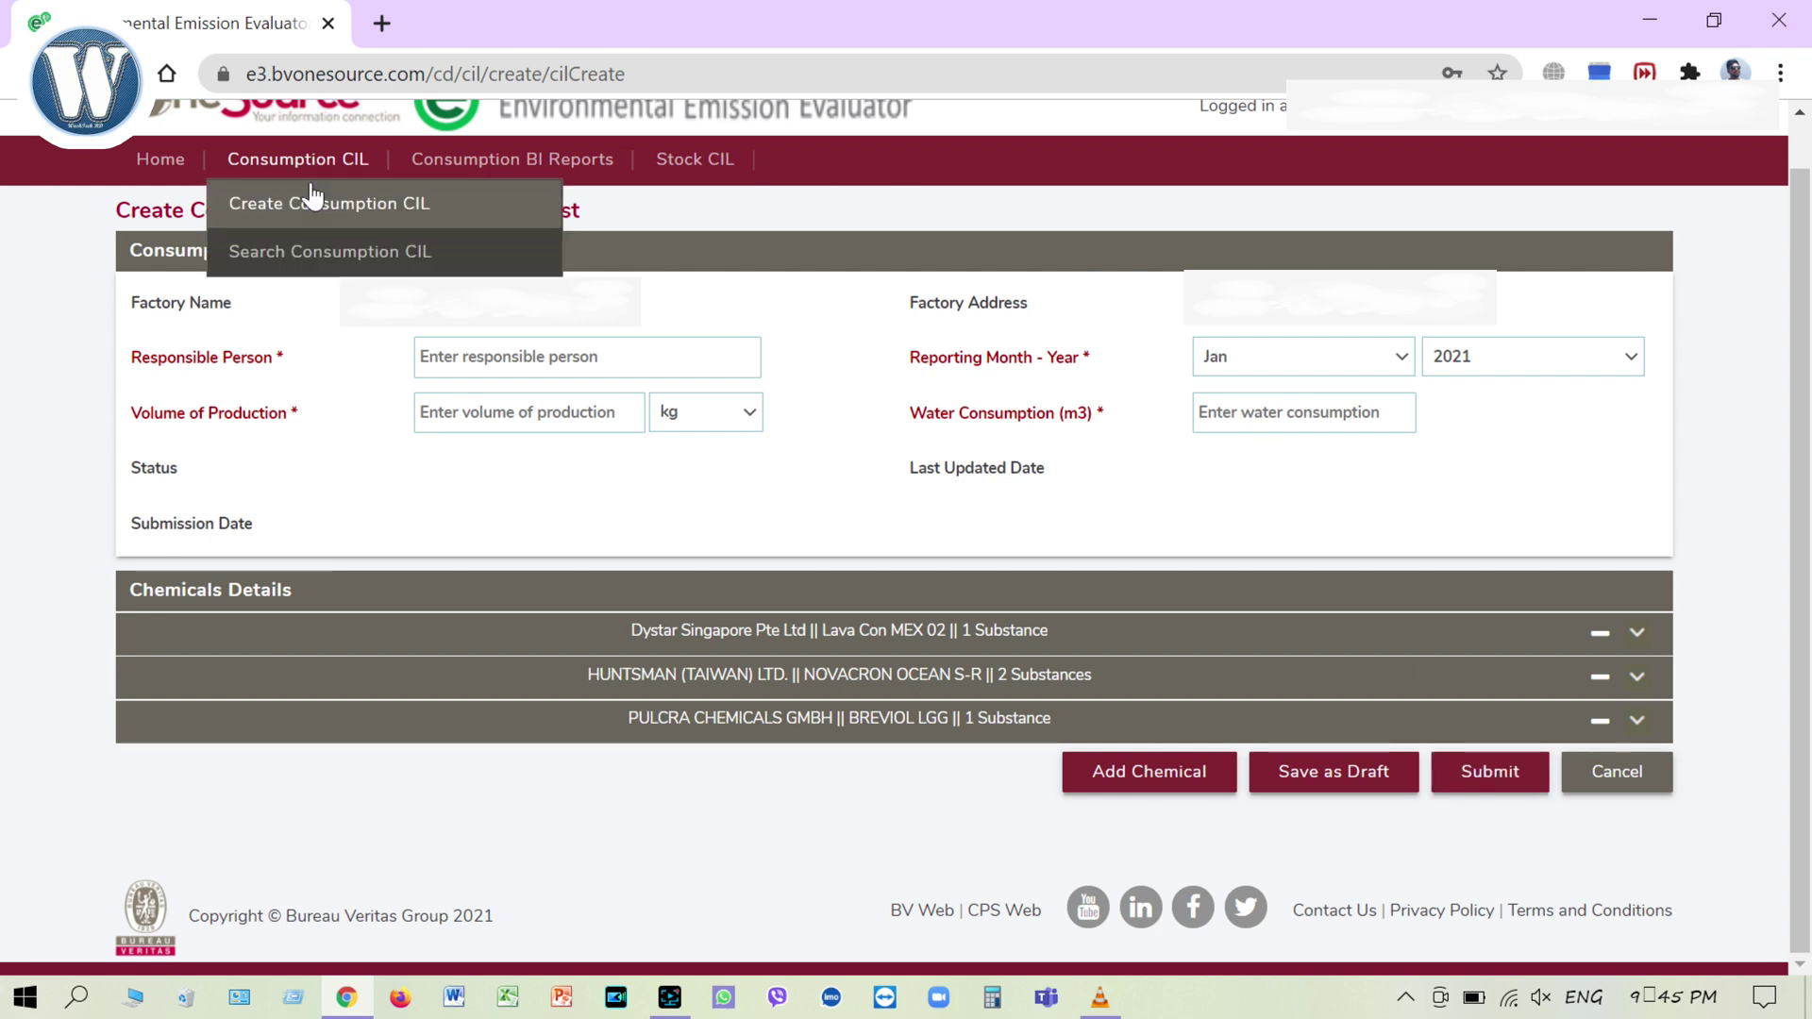
left_click(327, 258)
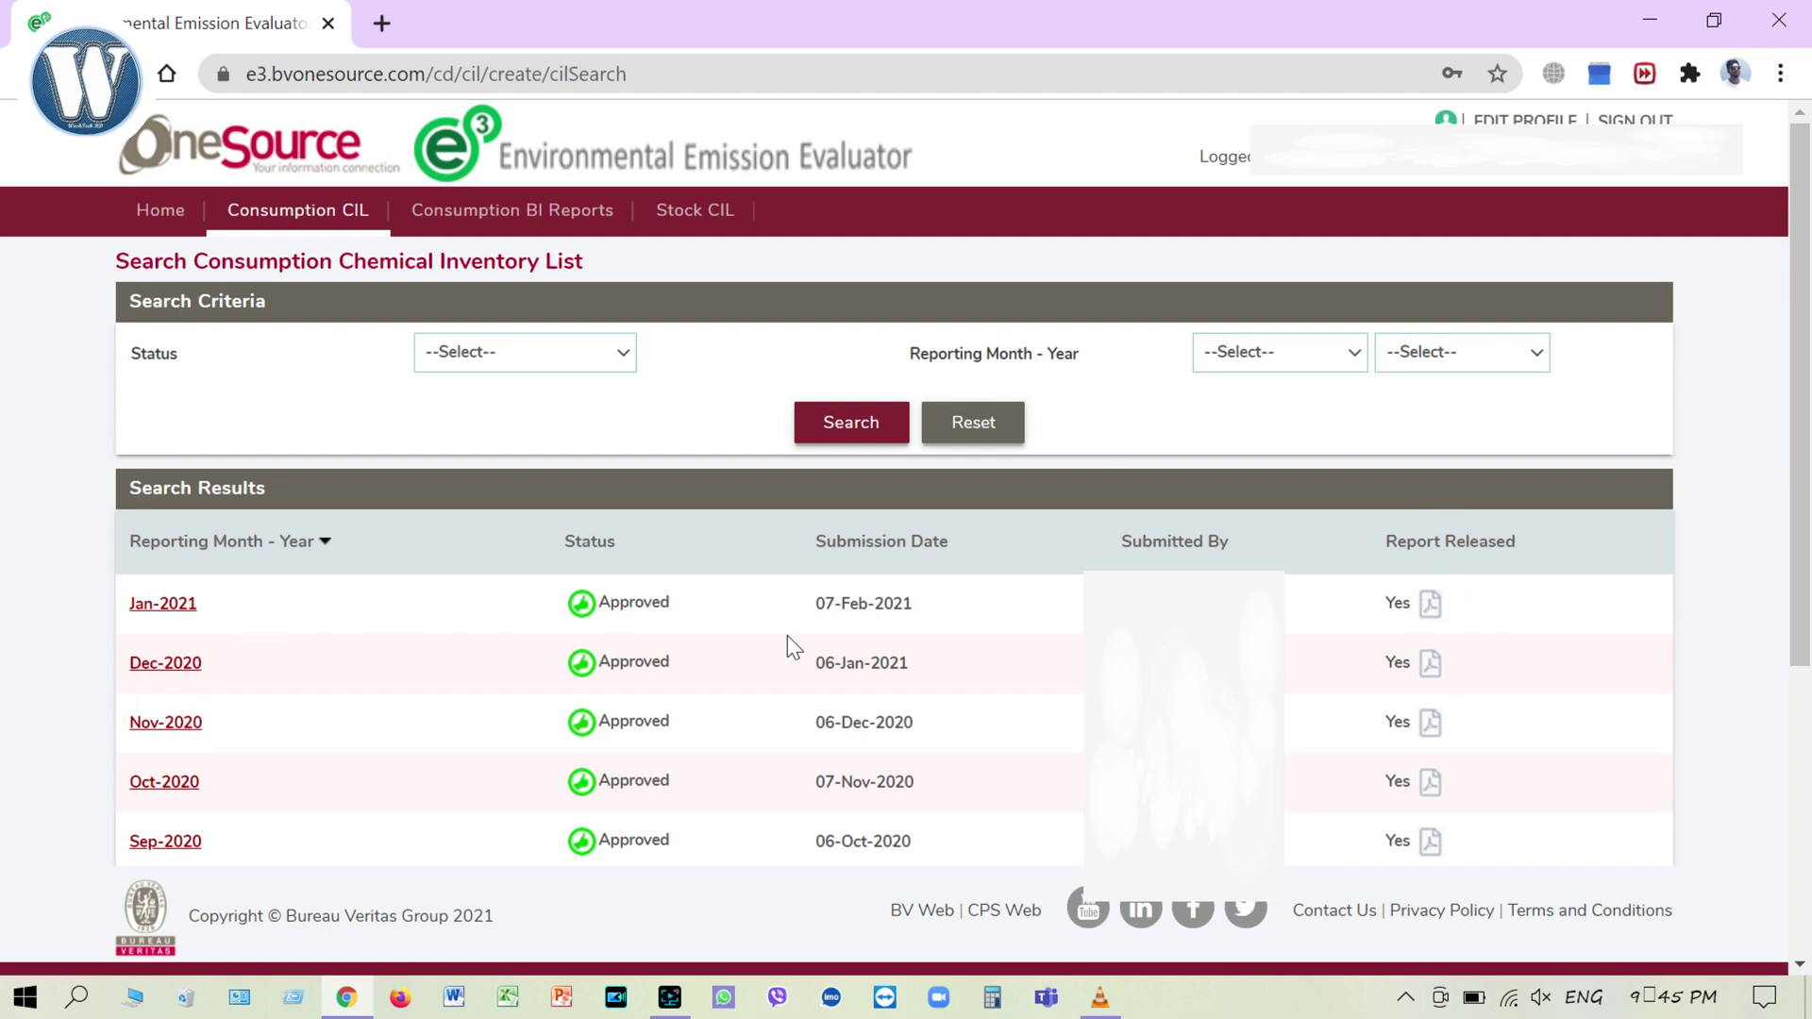
left_click(1431, 605)
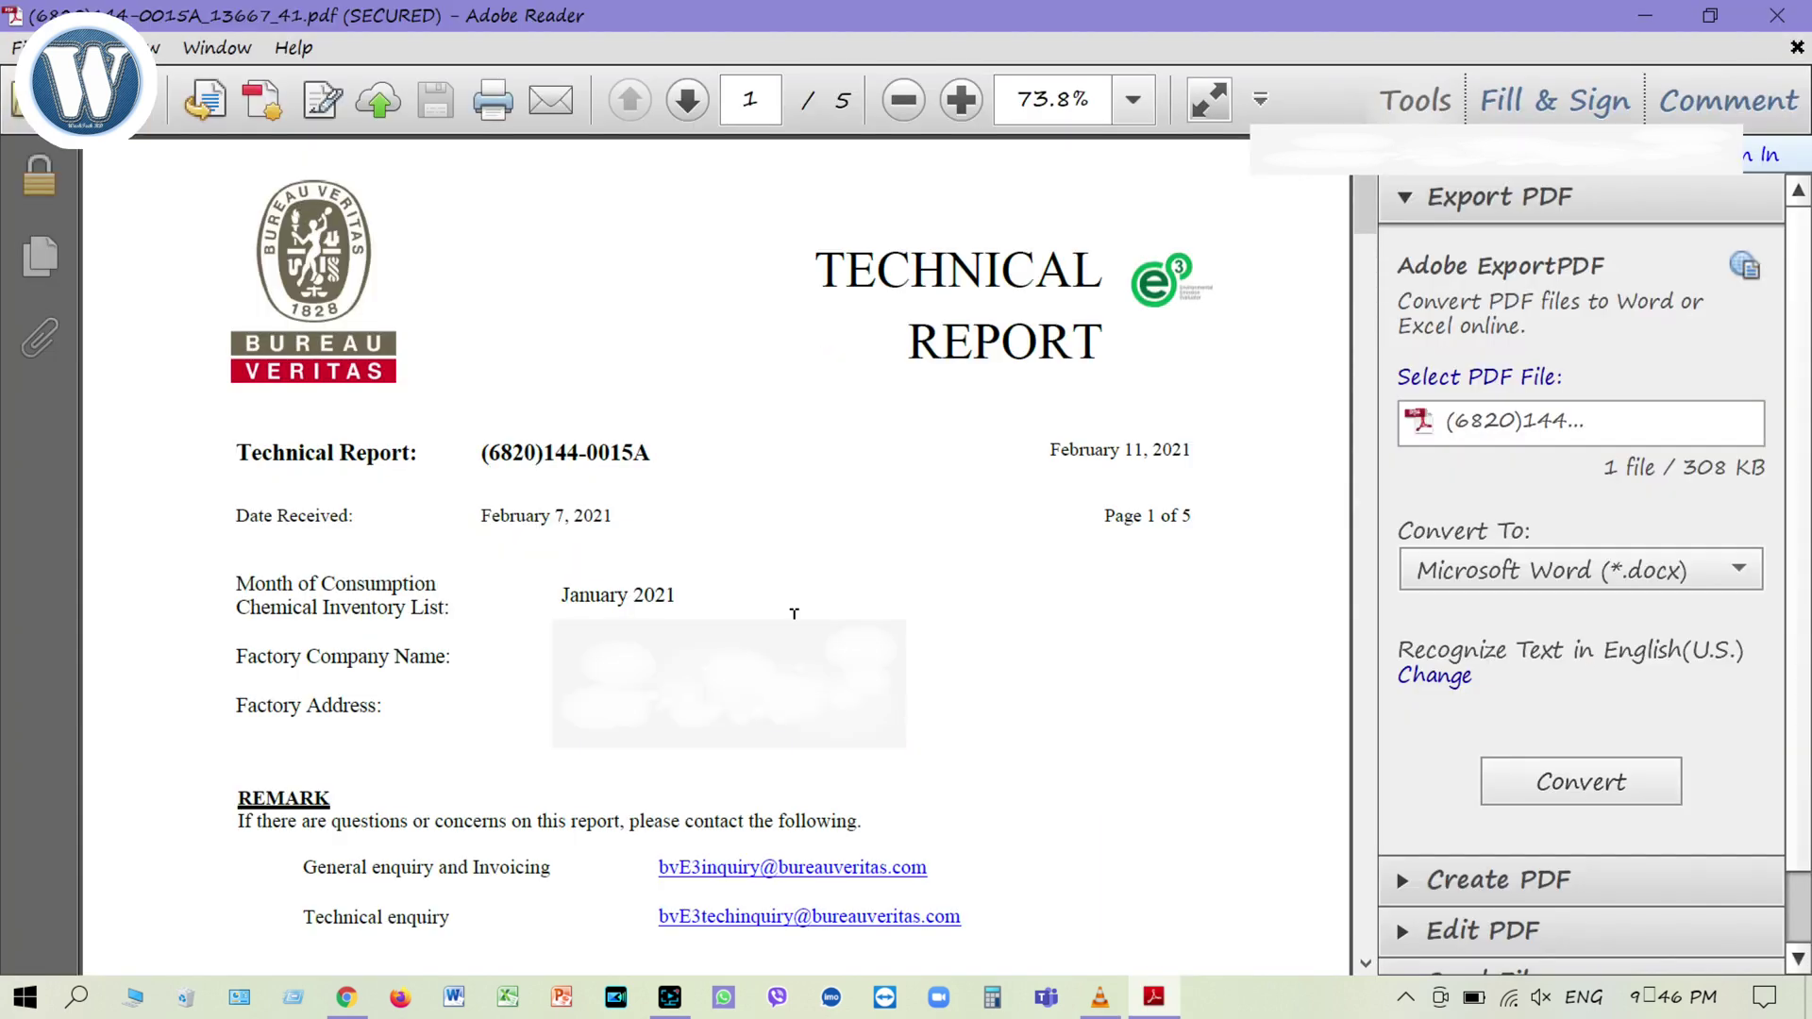
Read the technical report's remarks and limitations, the January 2021 chemical compliance chart, the definitions and the non-compliant chemical table
scroll(793, 614, "down", 5)
scroll(793, 644, "down", 2)
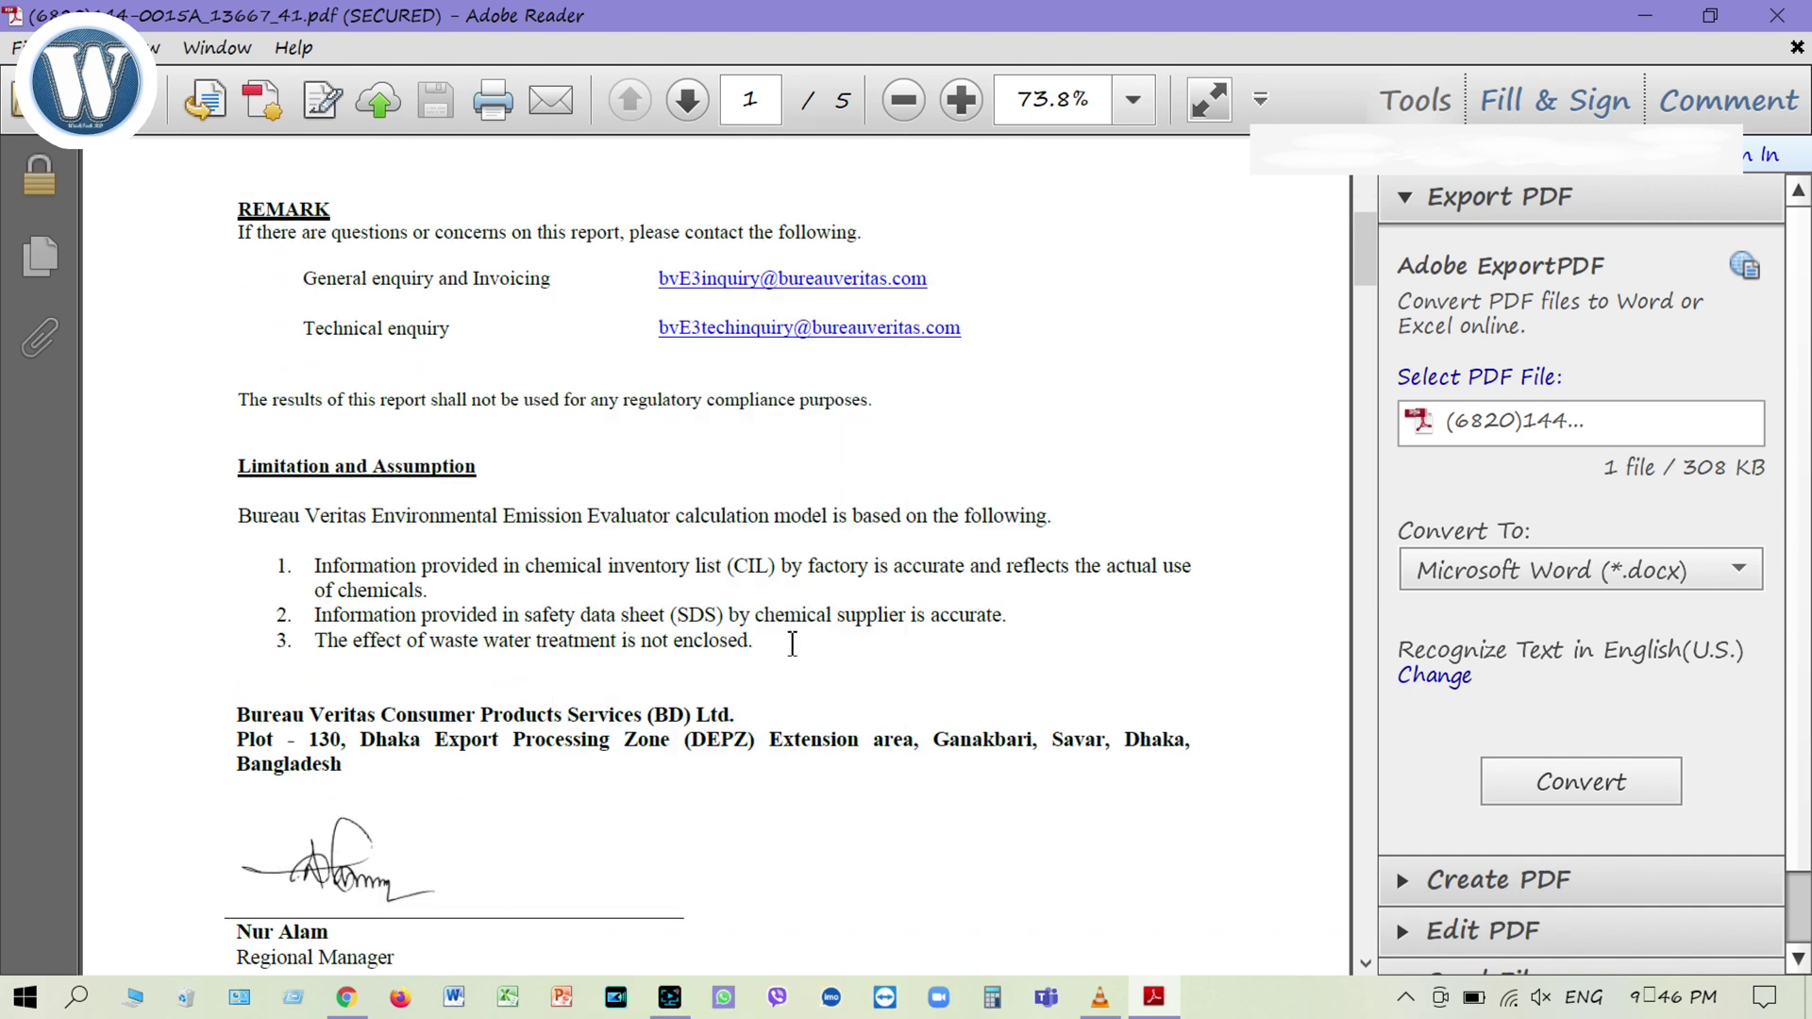
scroll(793, 643, "down", 2)
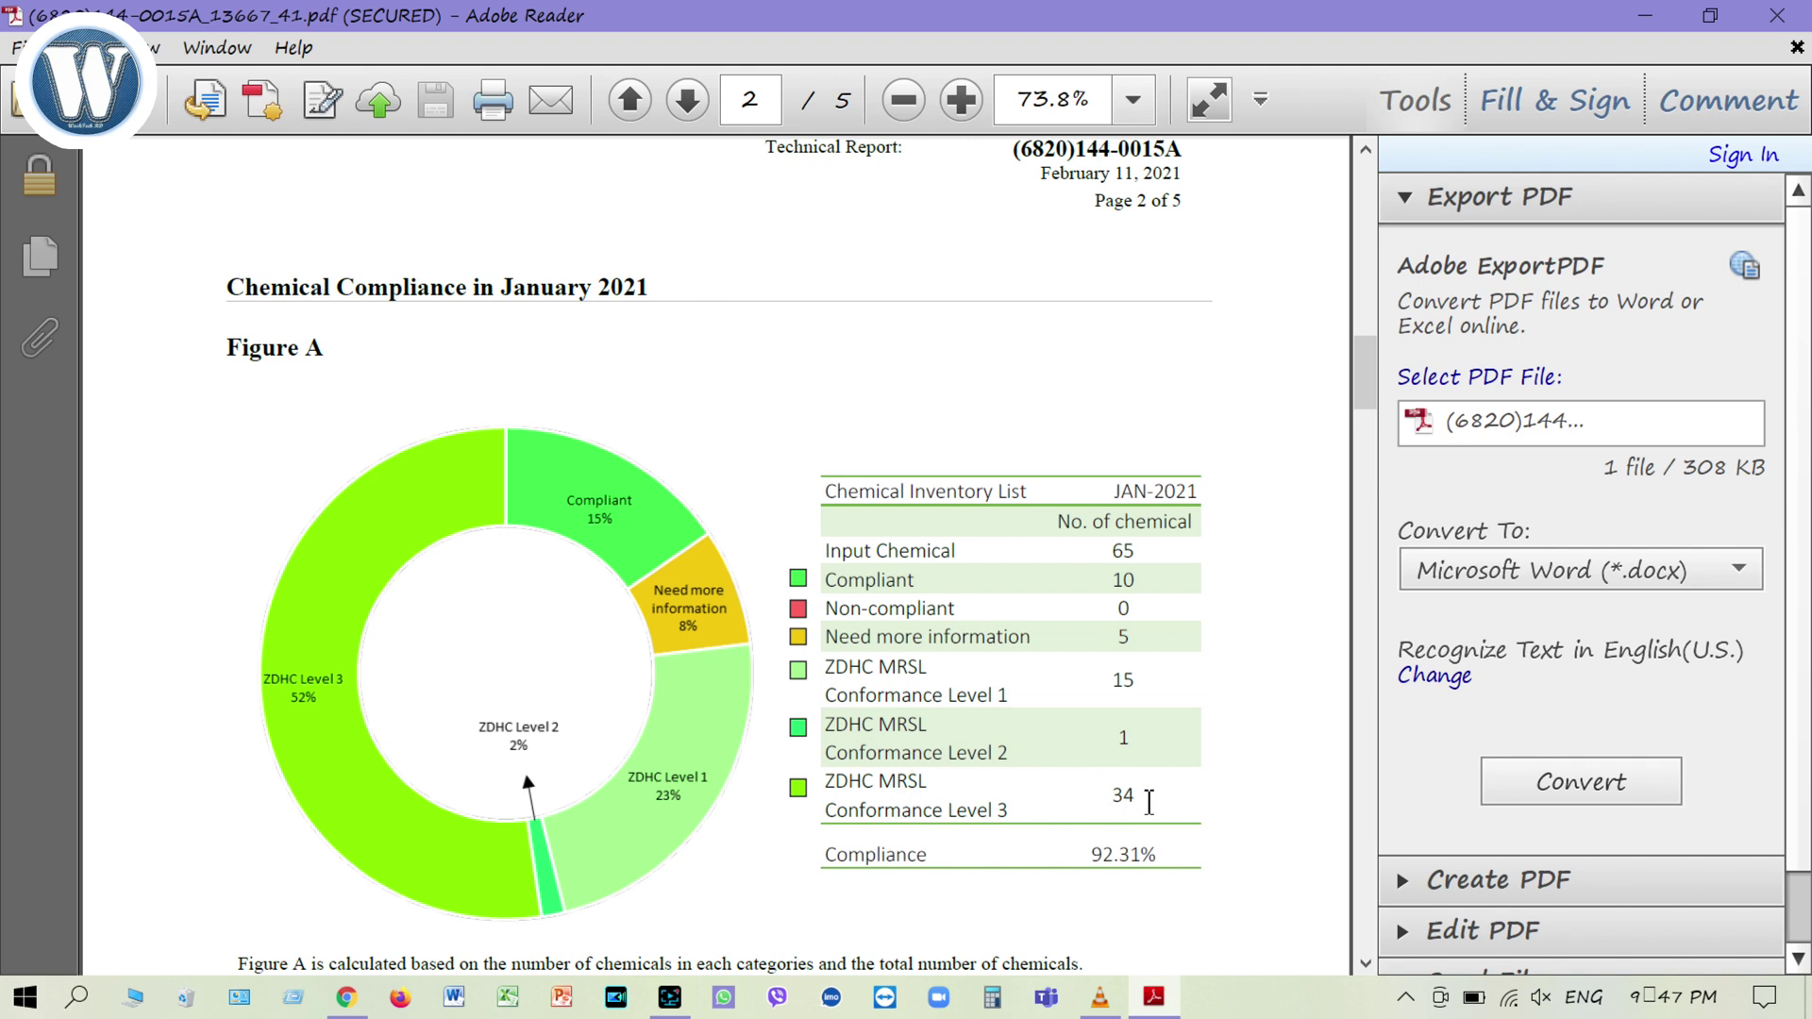
scroll(1171, 769, "down", 1)
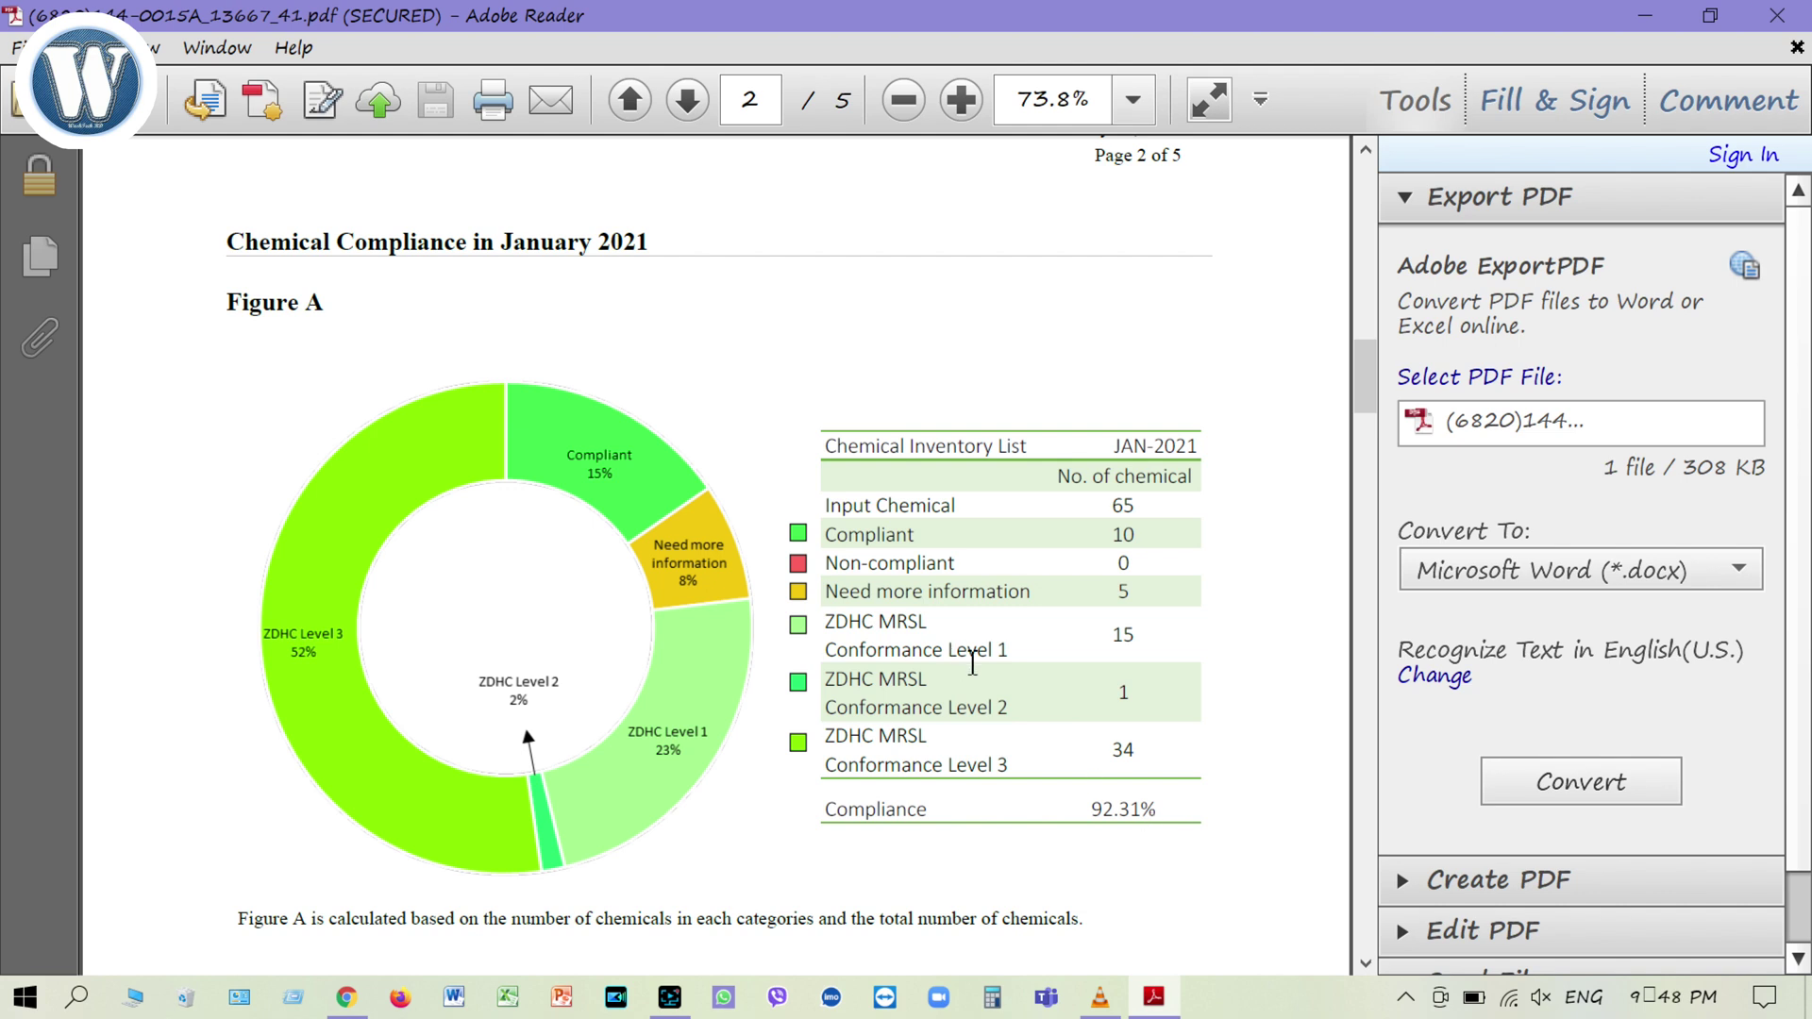
scroll(1010, 679, "down", 5)
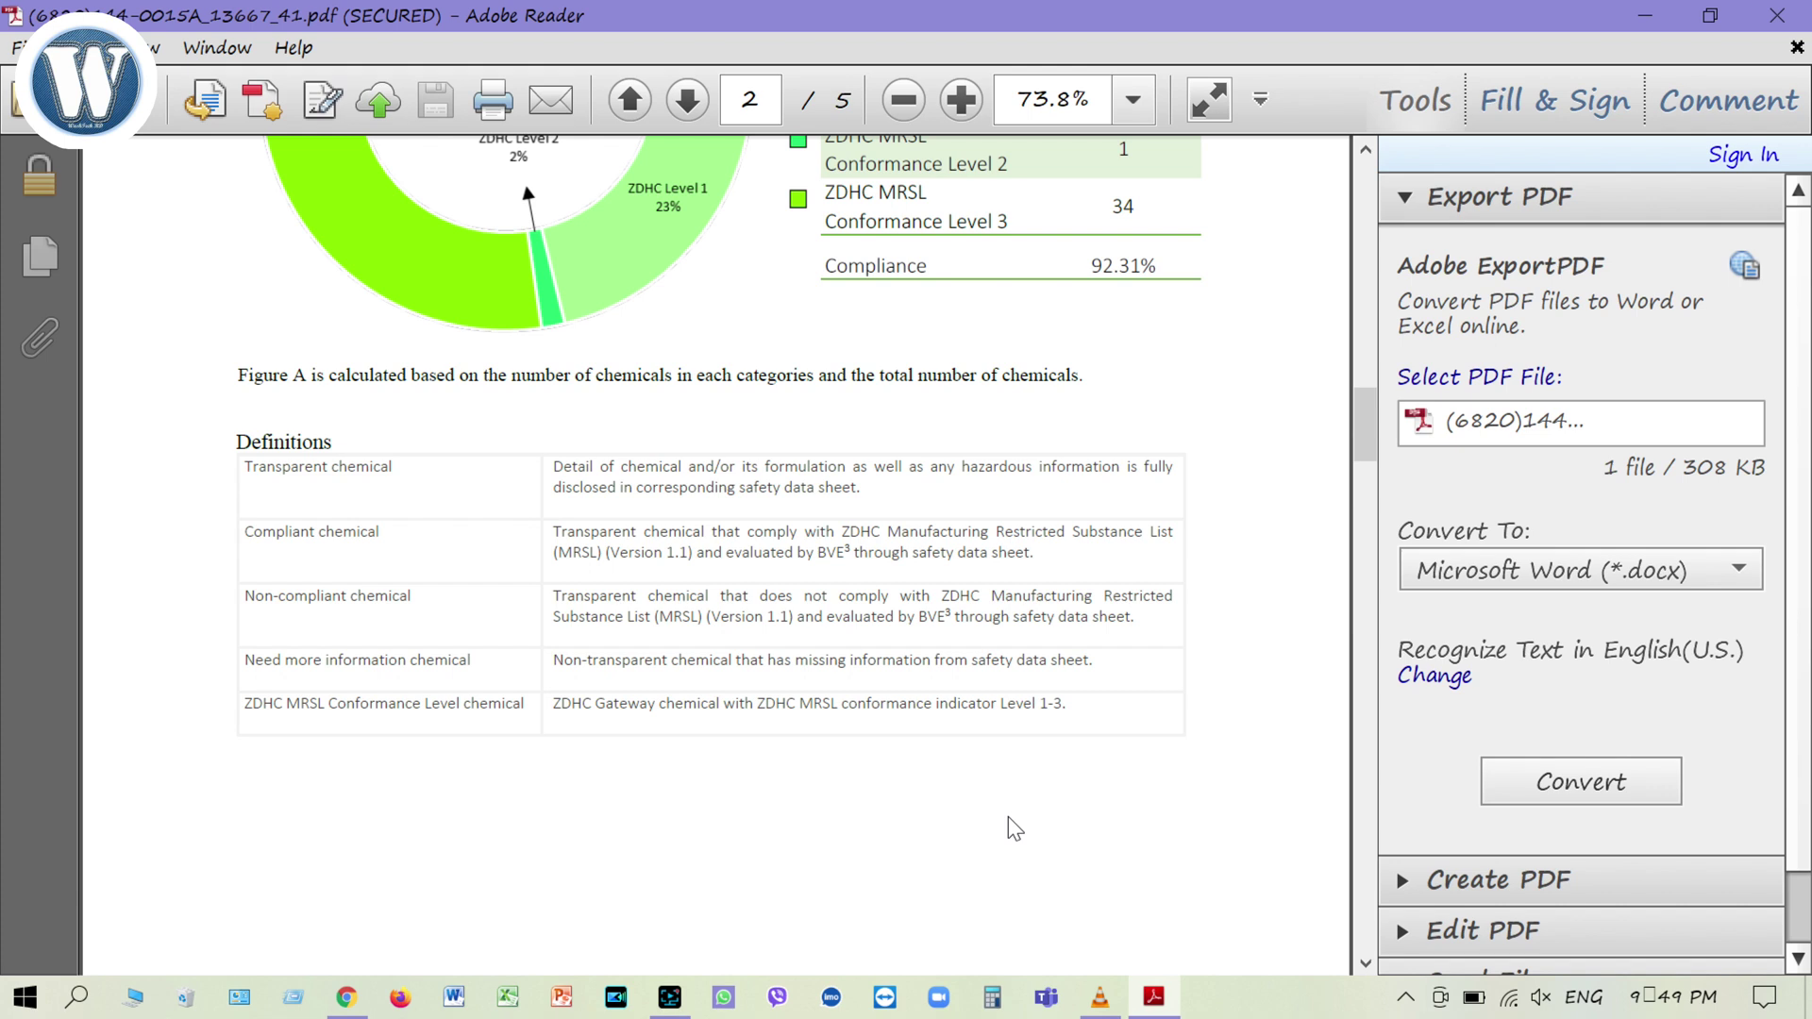
scroll(1008, 817, "down", 2)
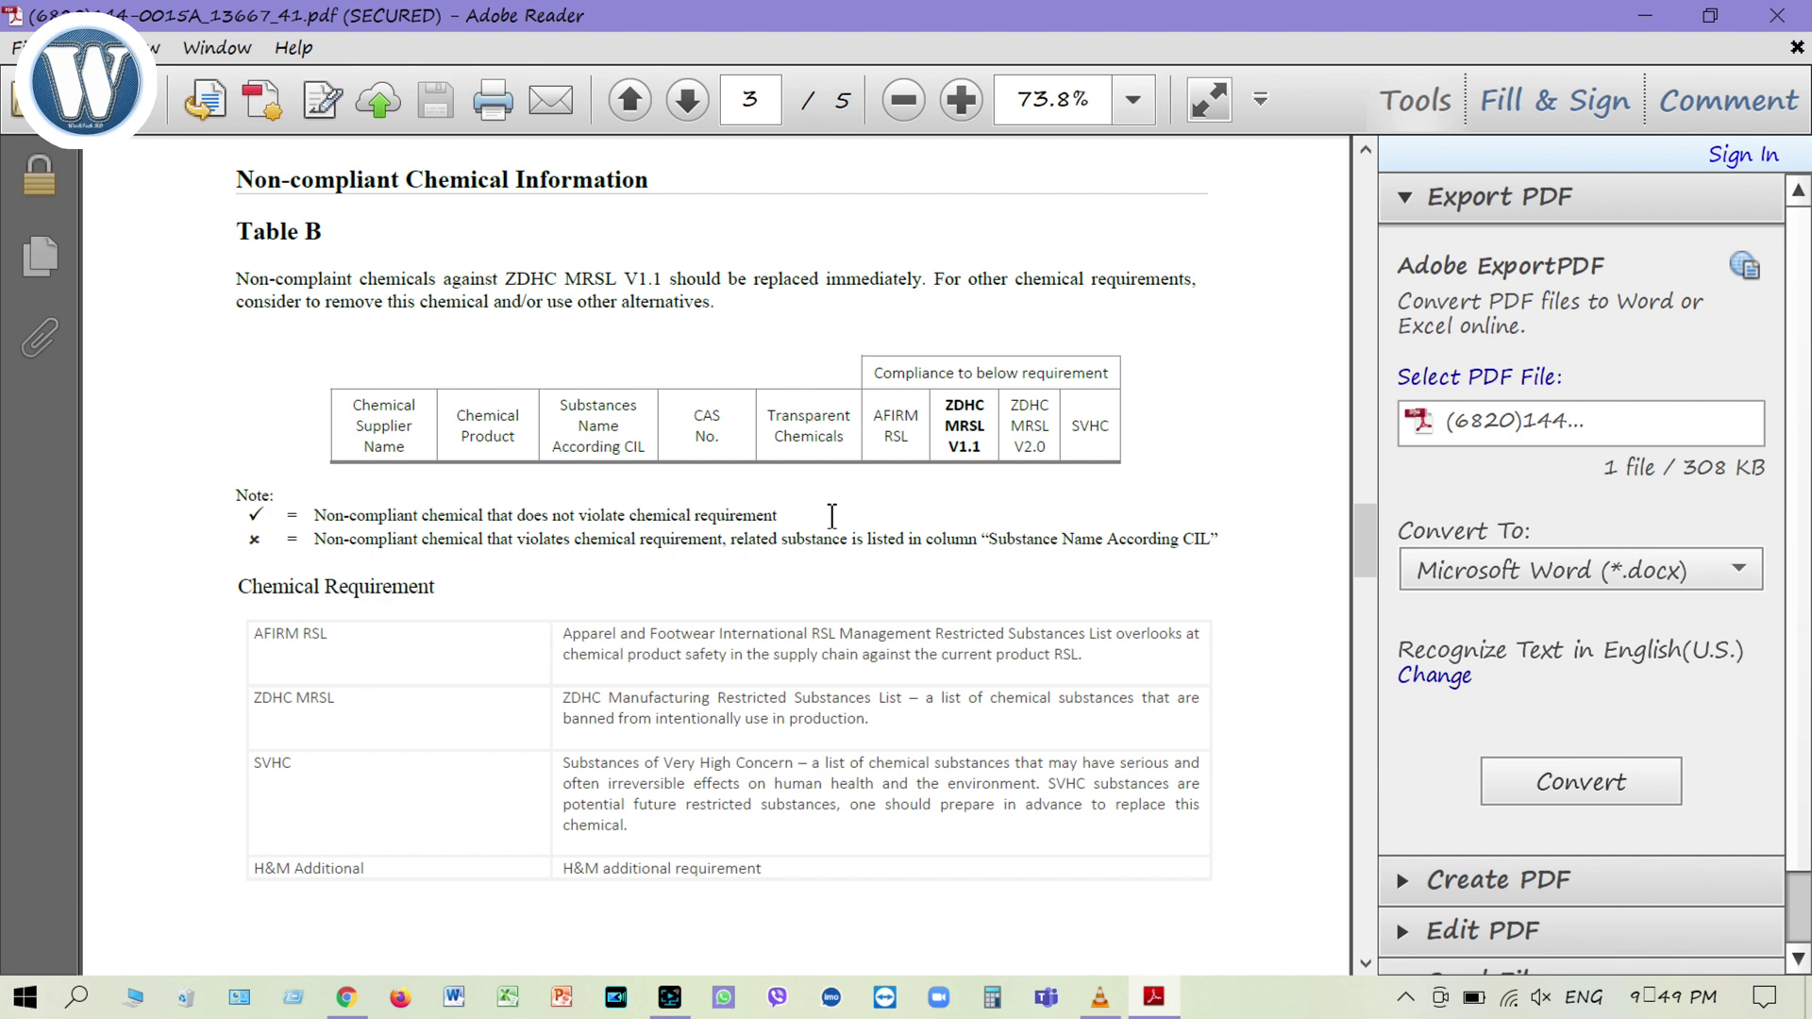
scroll(828, 528, "up", 6)
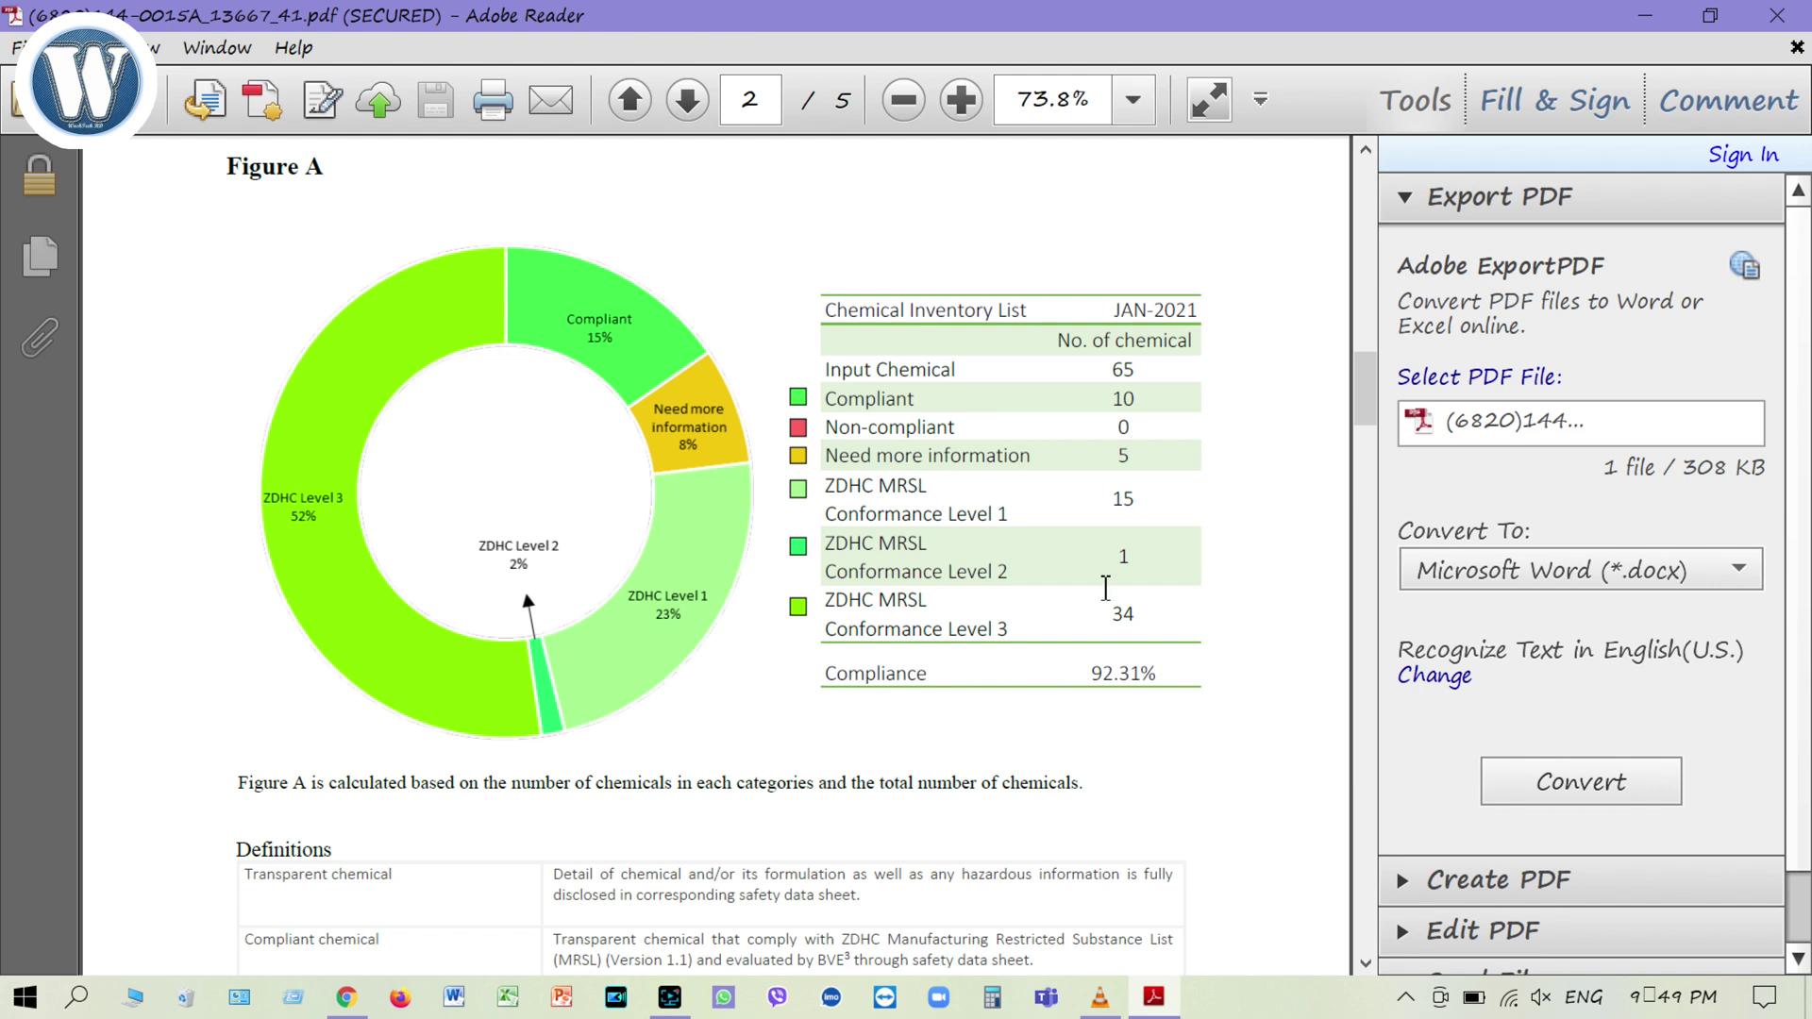
scroll(1104, 585, "down", 6)
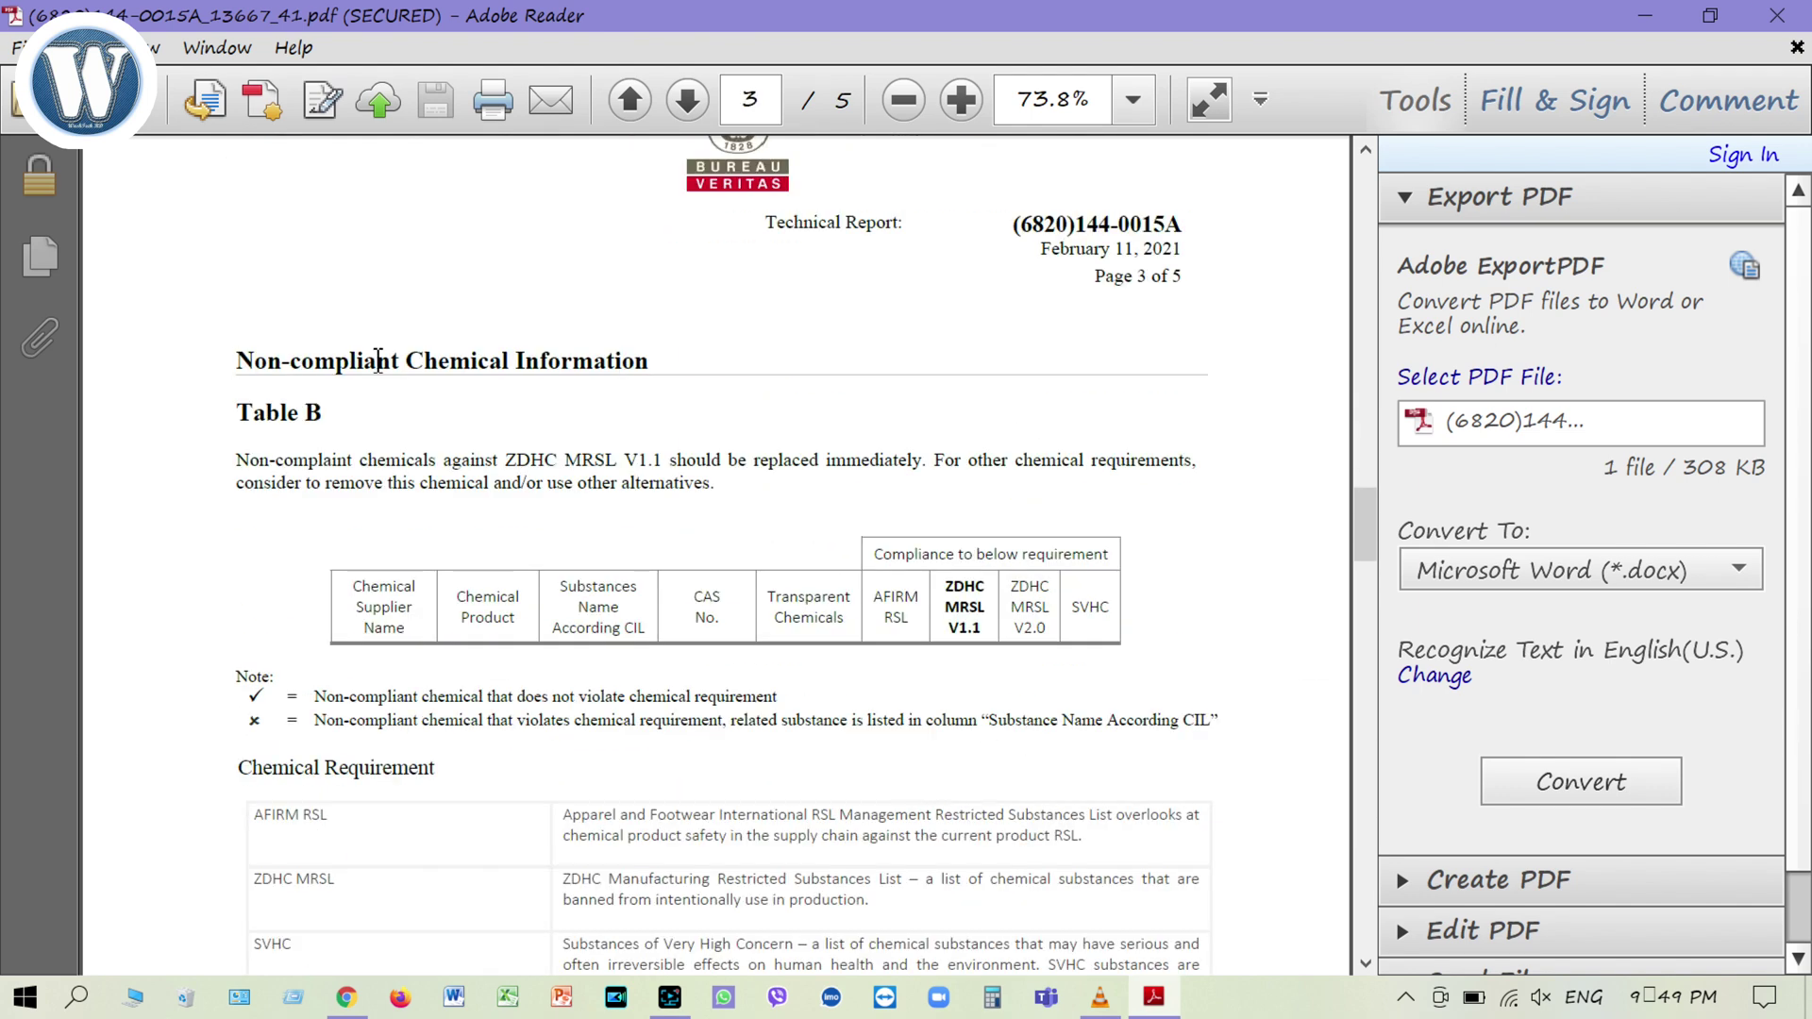
scroll(812, 486, "down", 6)
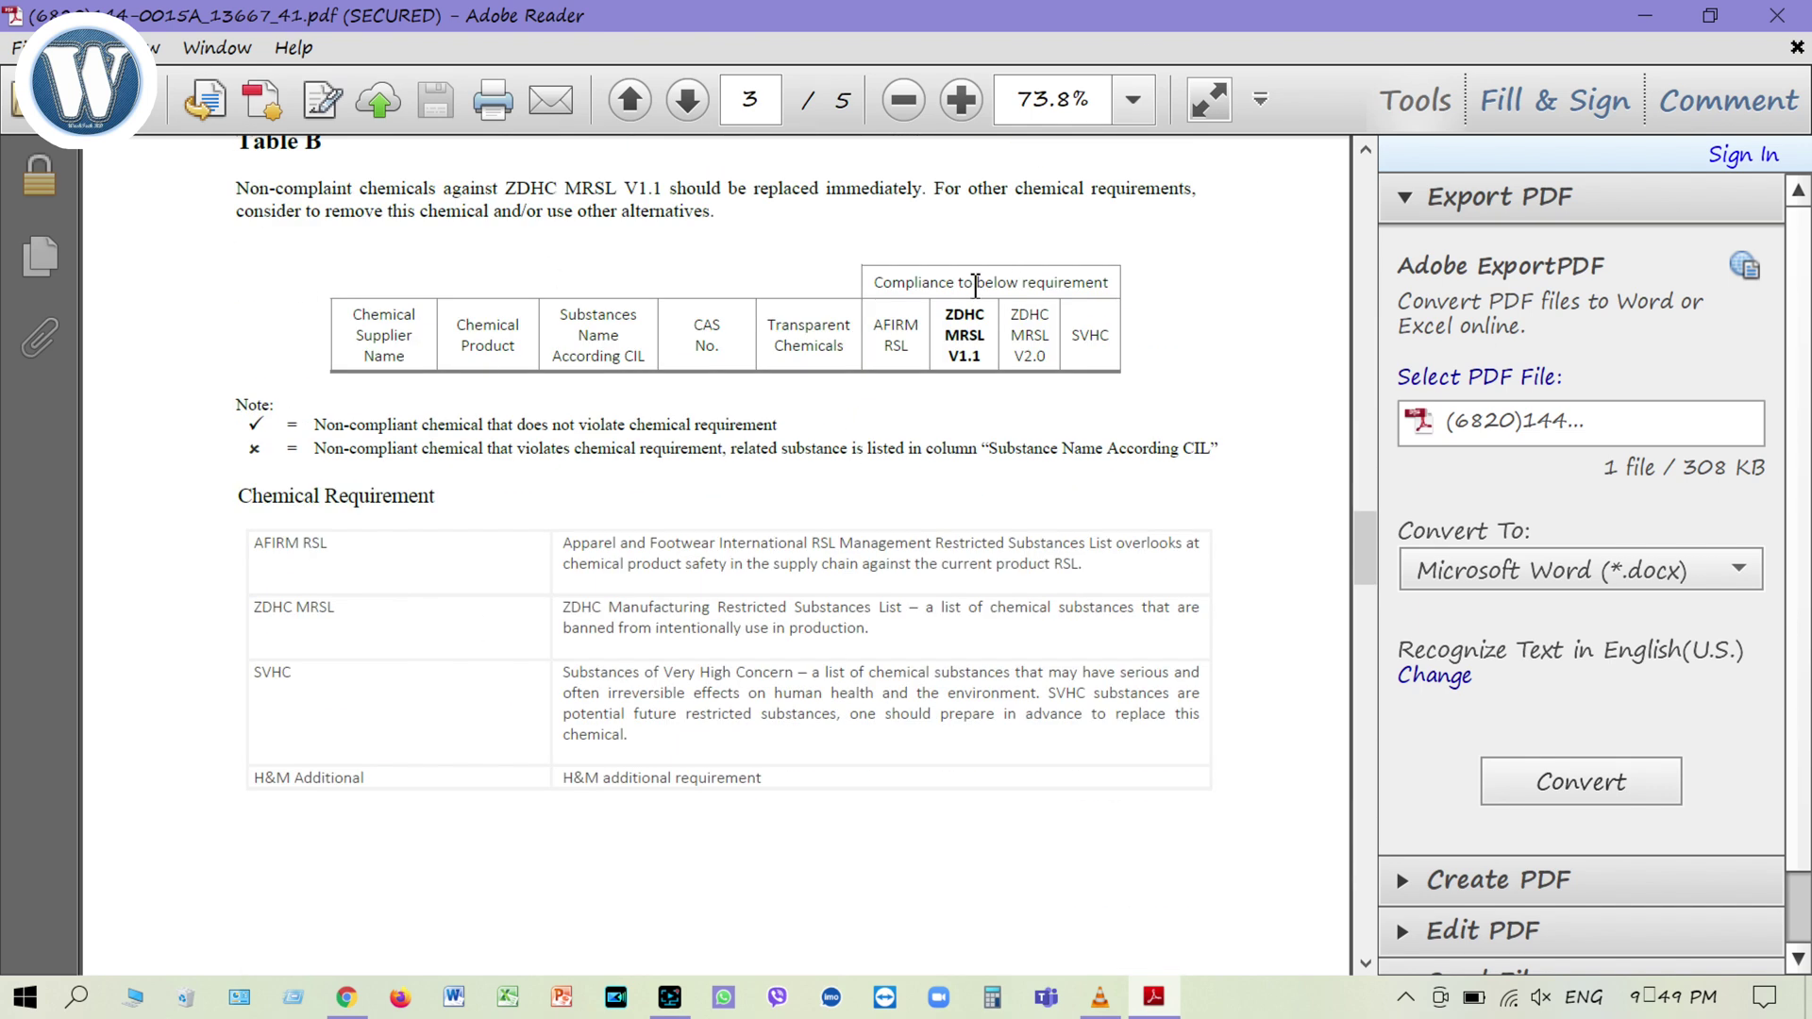
Examine the report's table of chemicals needing more information and the January 2021 chemical input and discharge summary
scroll(954, 335, "down", 15)
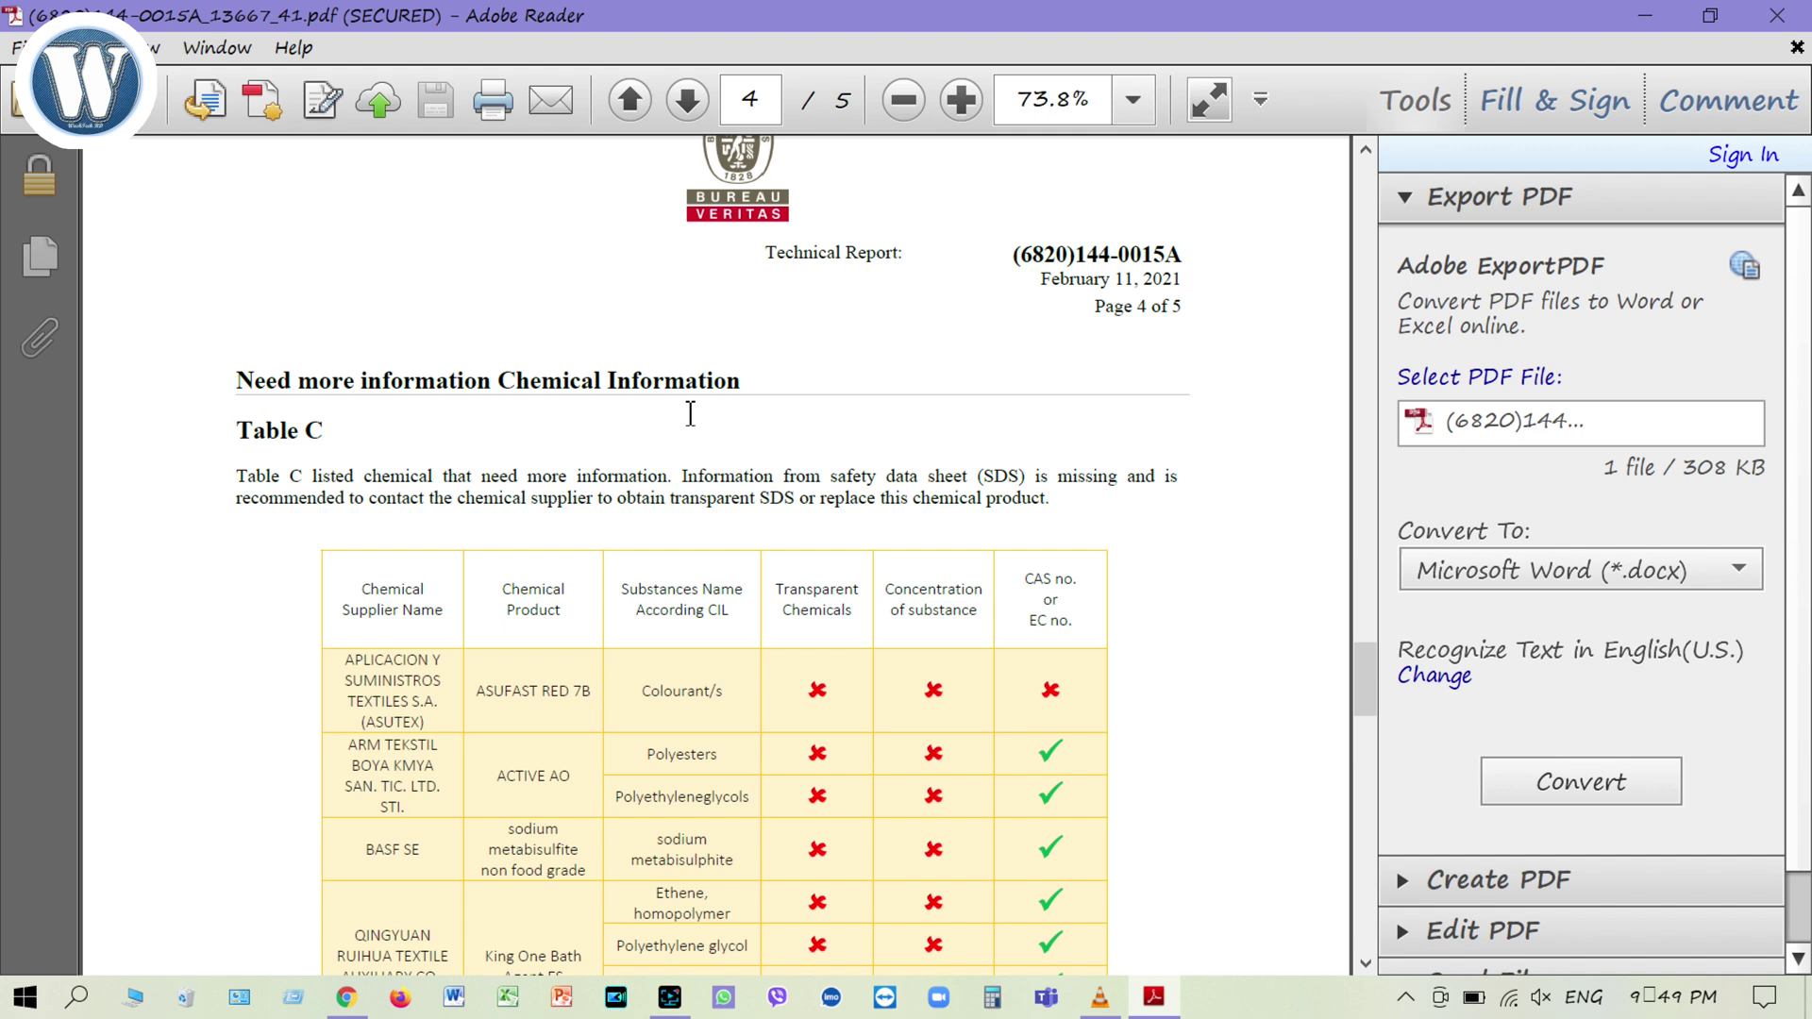
scroll(717, 425, "down", 3)
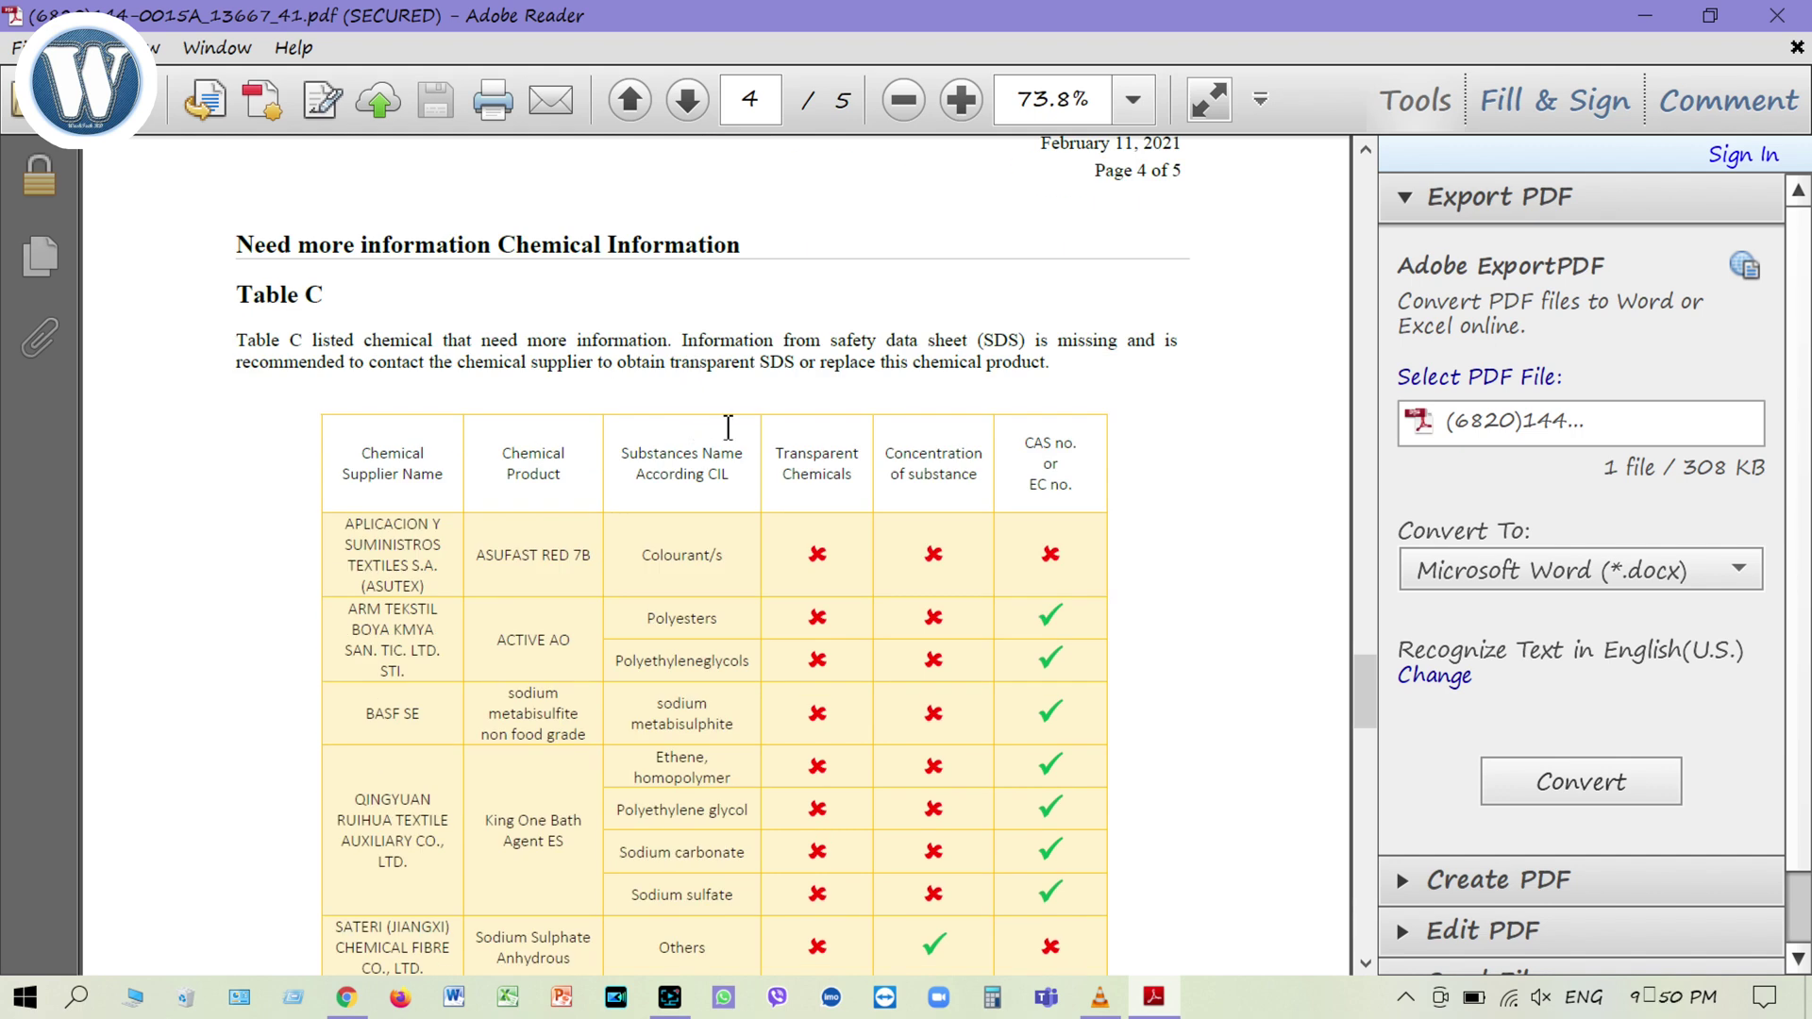
scroll(728, 428, "down", 3)
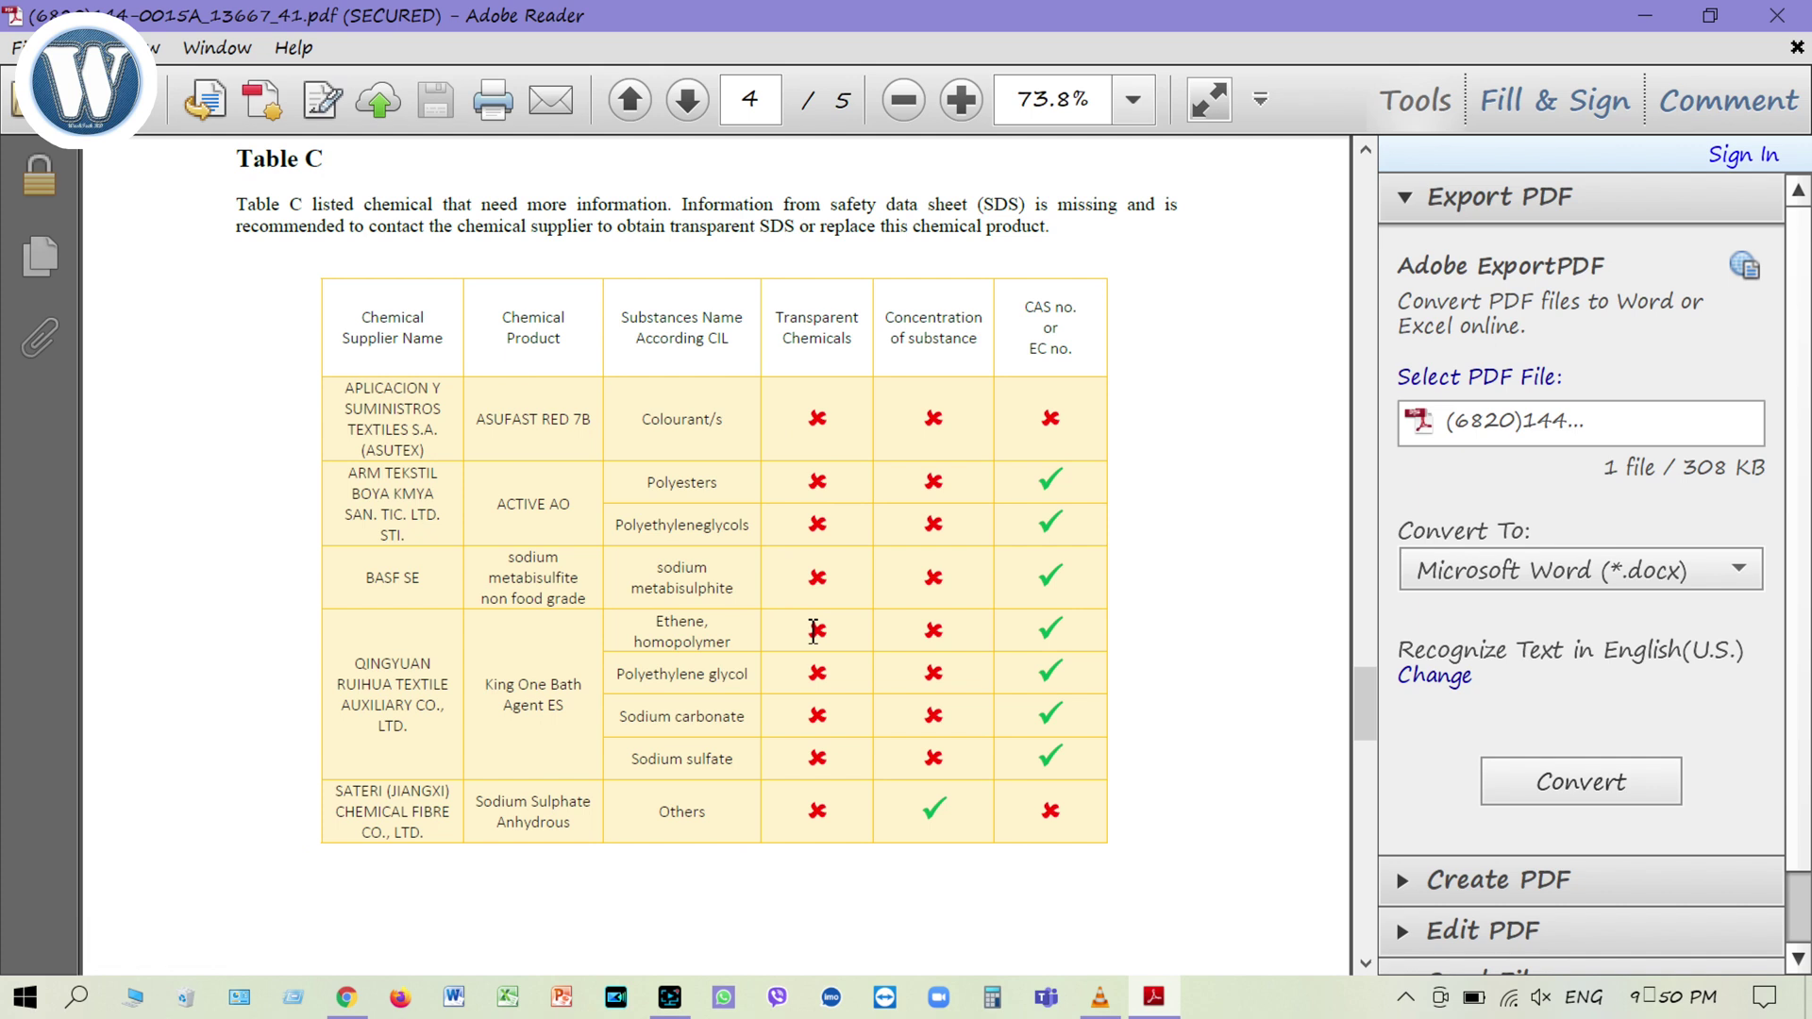
scroll(855, 708, "down", 10)
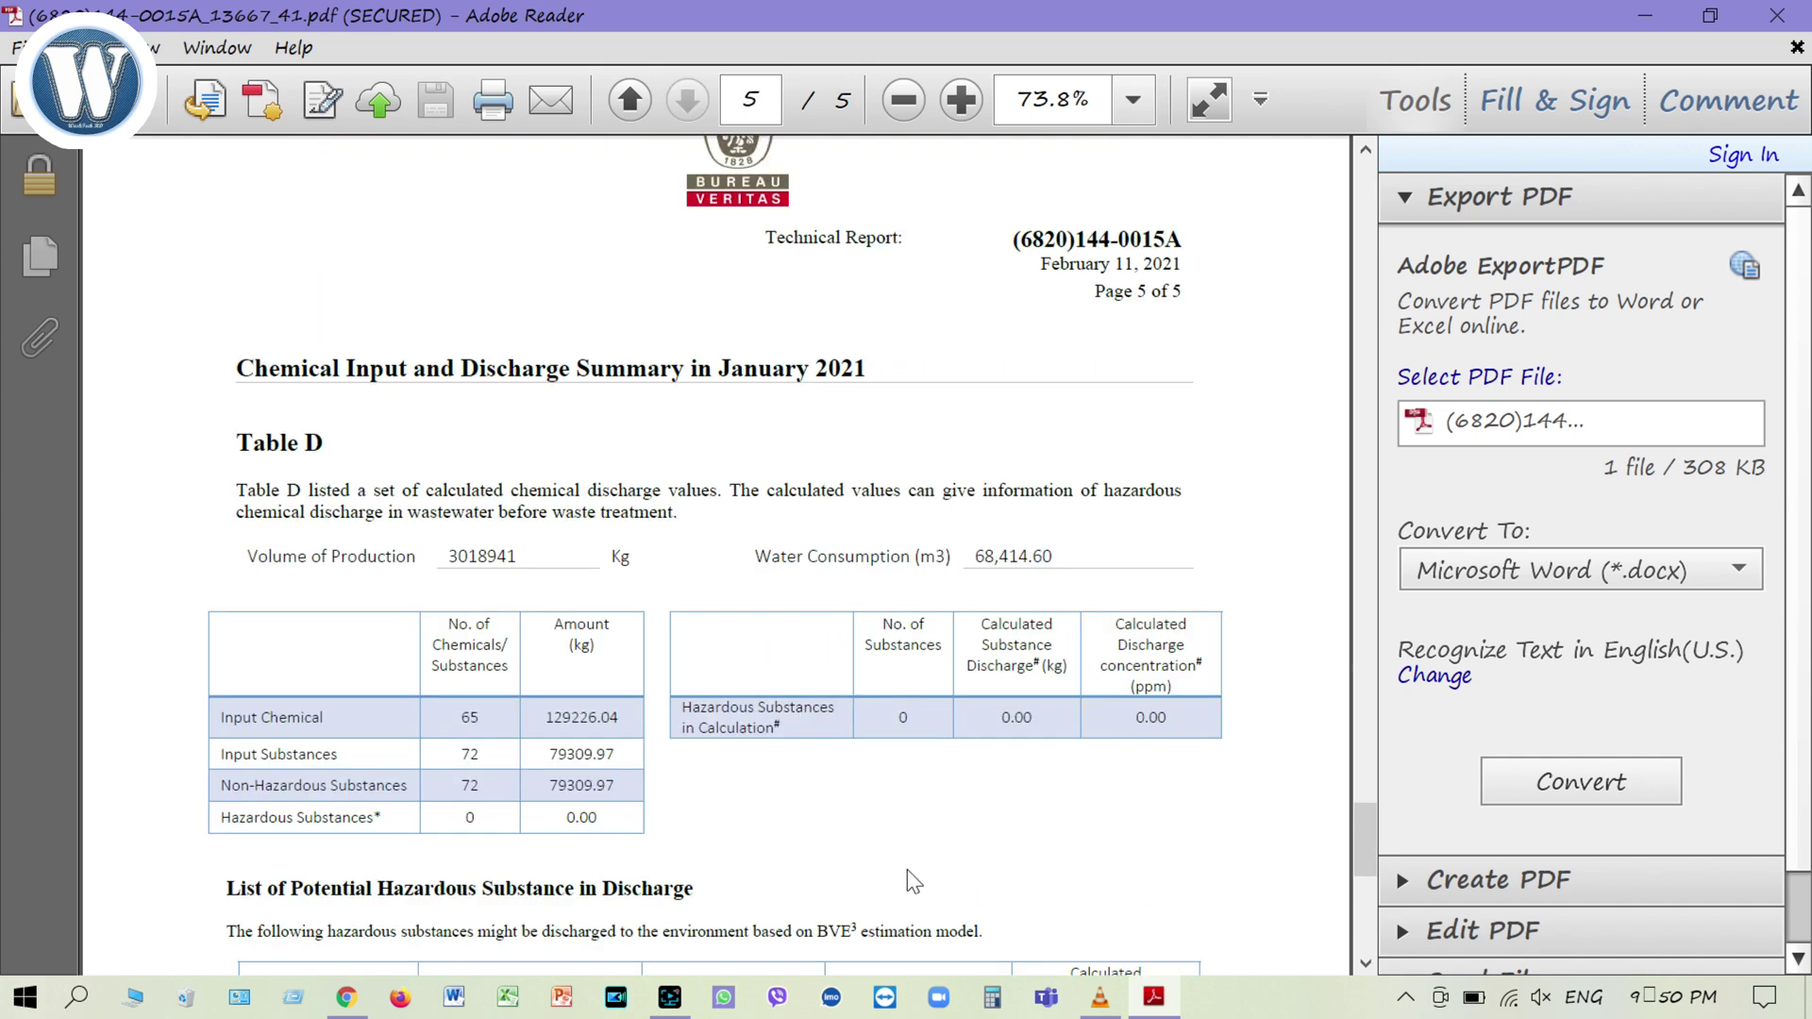
scroll(588, 448, "down", 3)
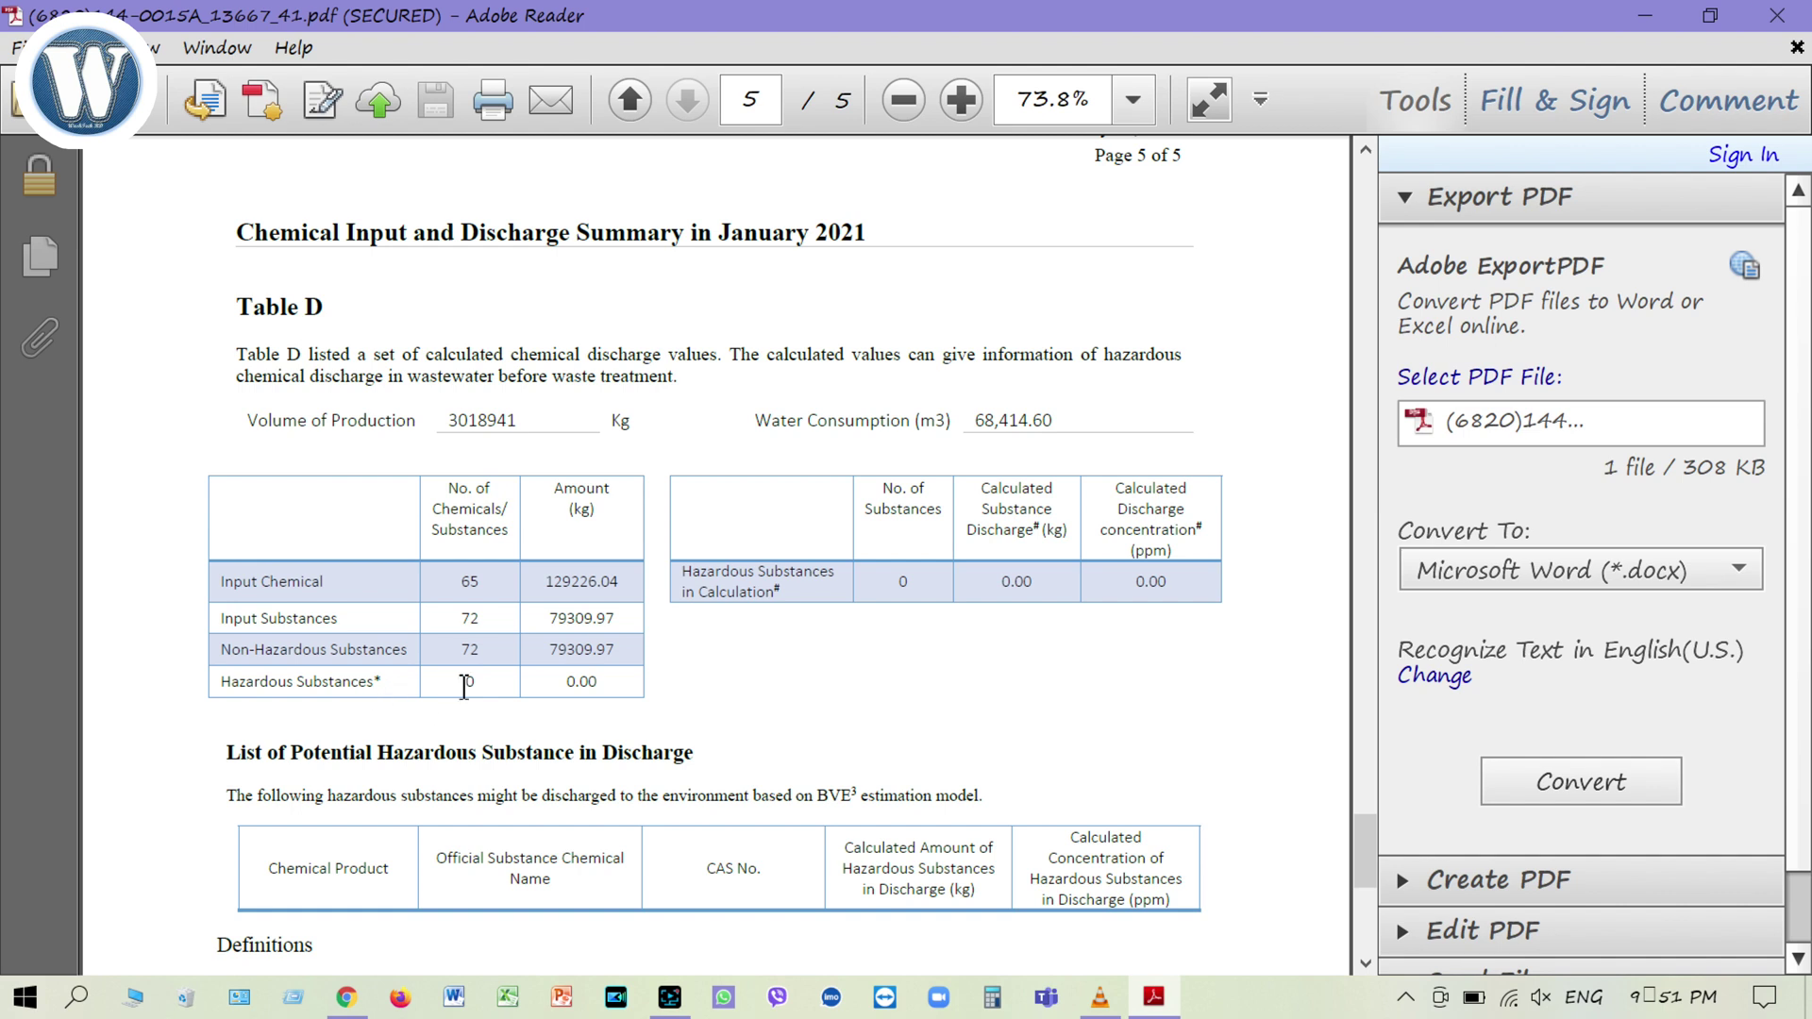
scroll(464, 686, "up", 15)
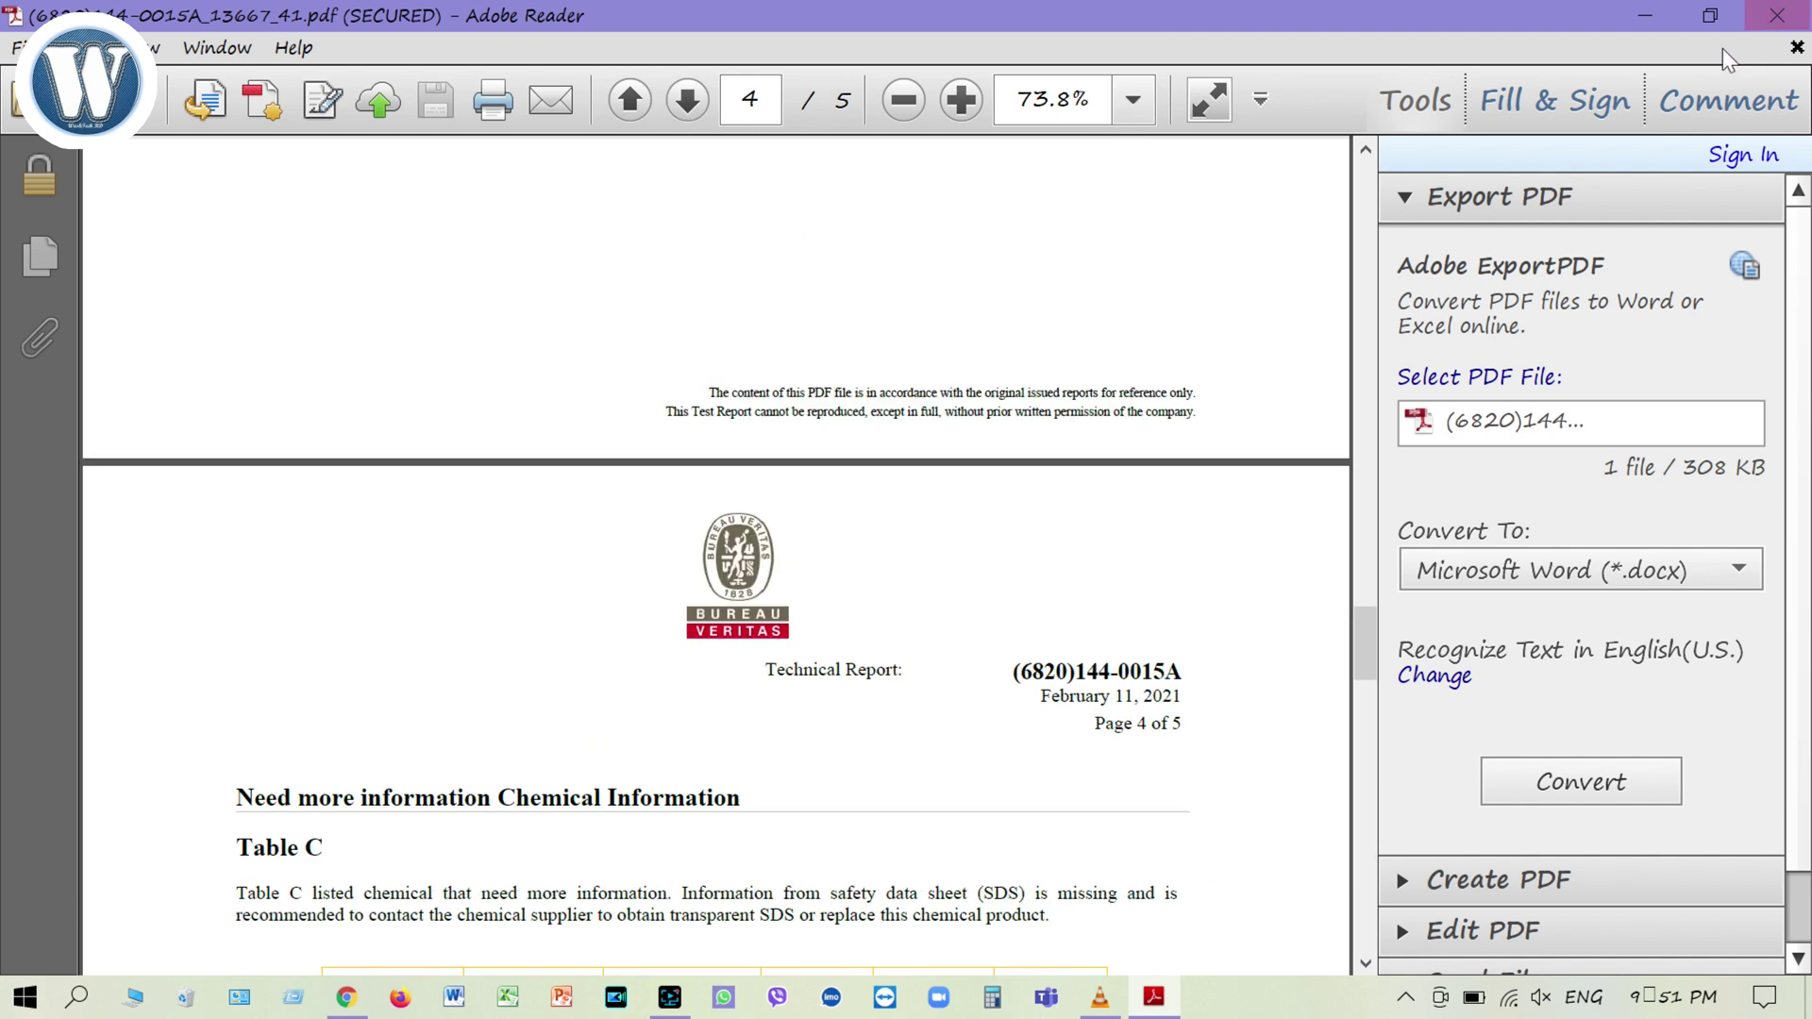
Close the technical report and review the January 2021 Performance InCheck Report's inventory conformance figures and formulation lists
left_click(1777, 15)
left_click(1402, 683)
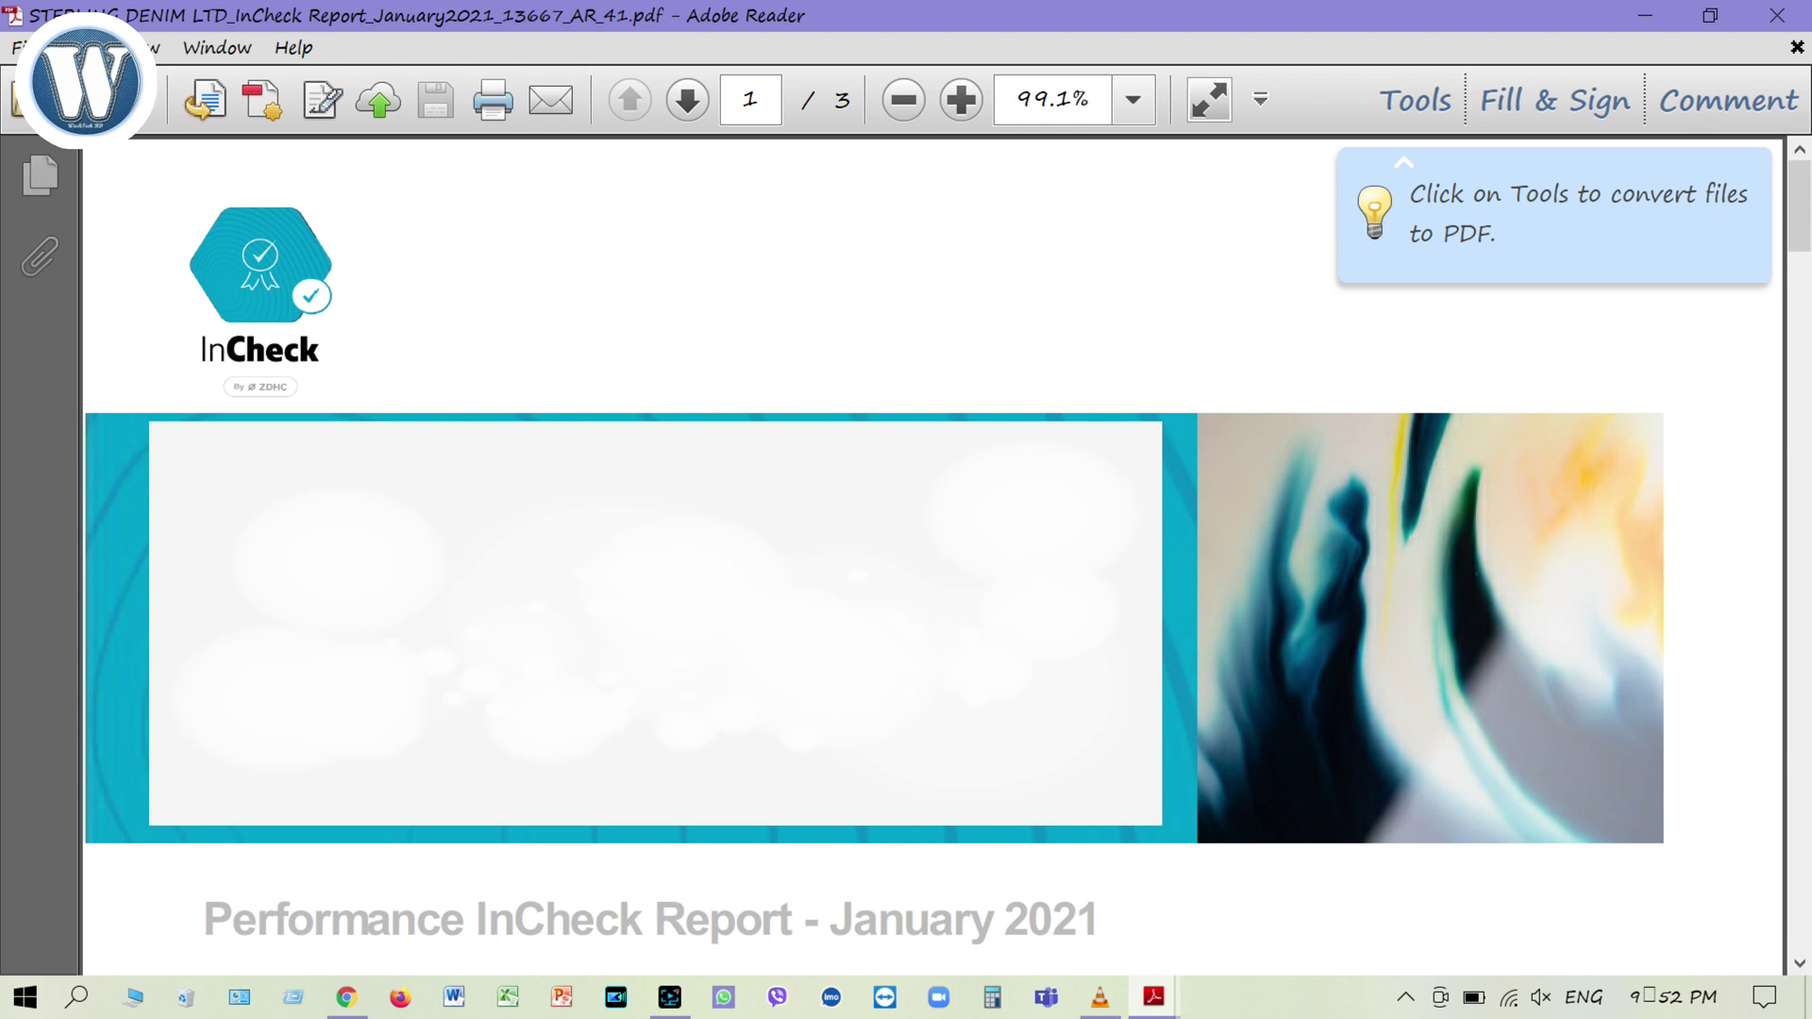
scroll(620, 731, "down", 6)
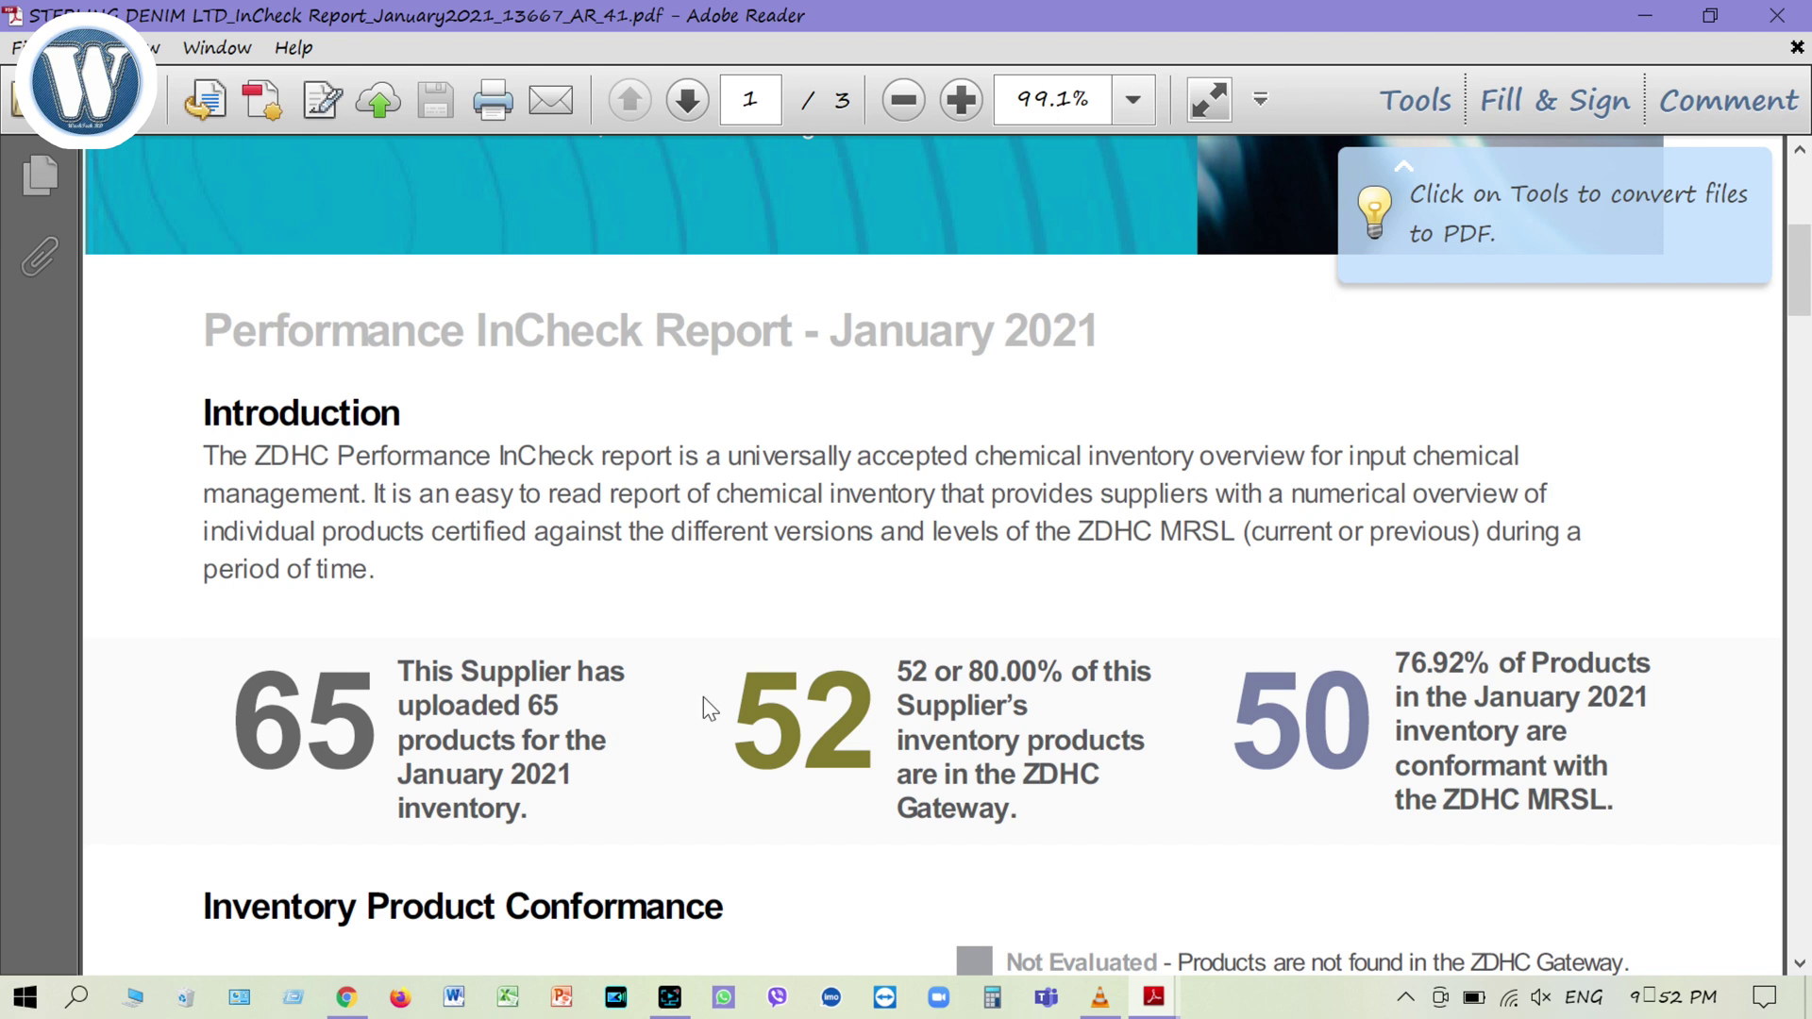
scroll(704, 699, "down", 2)
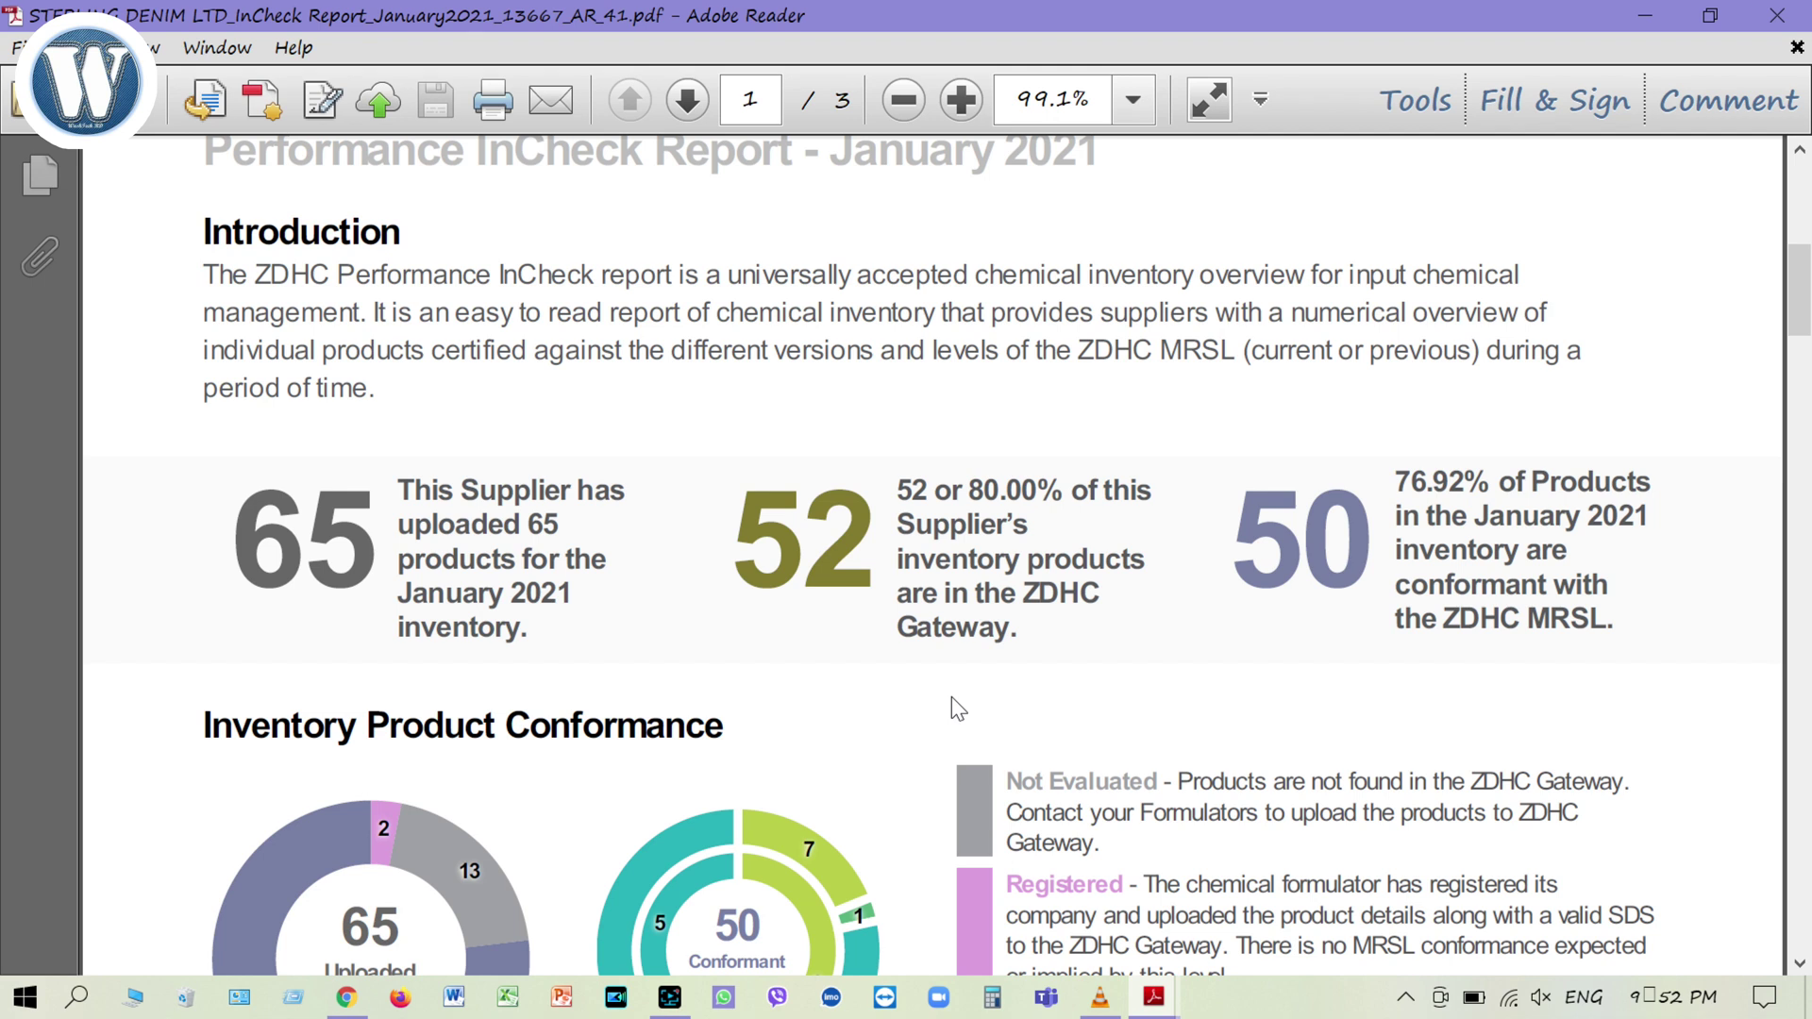
scroll(951, 697, "down", 3)
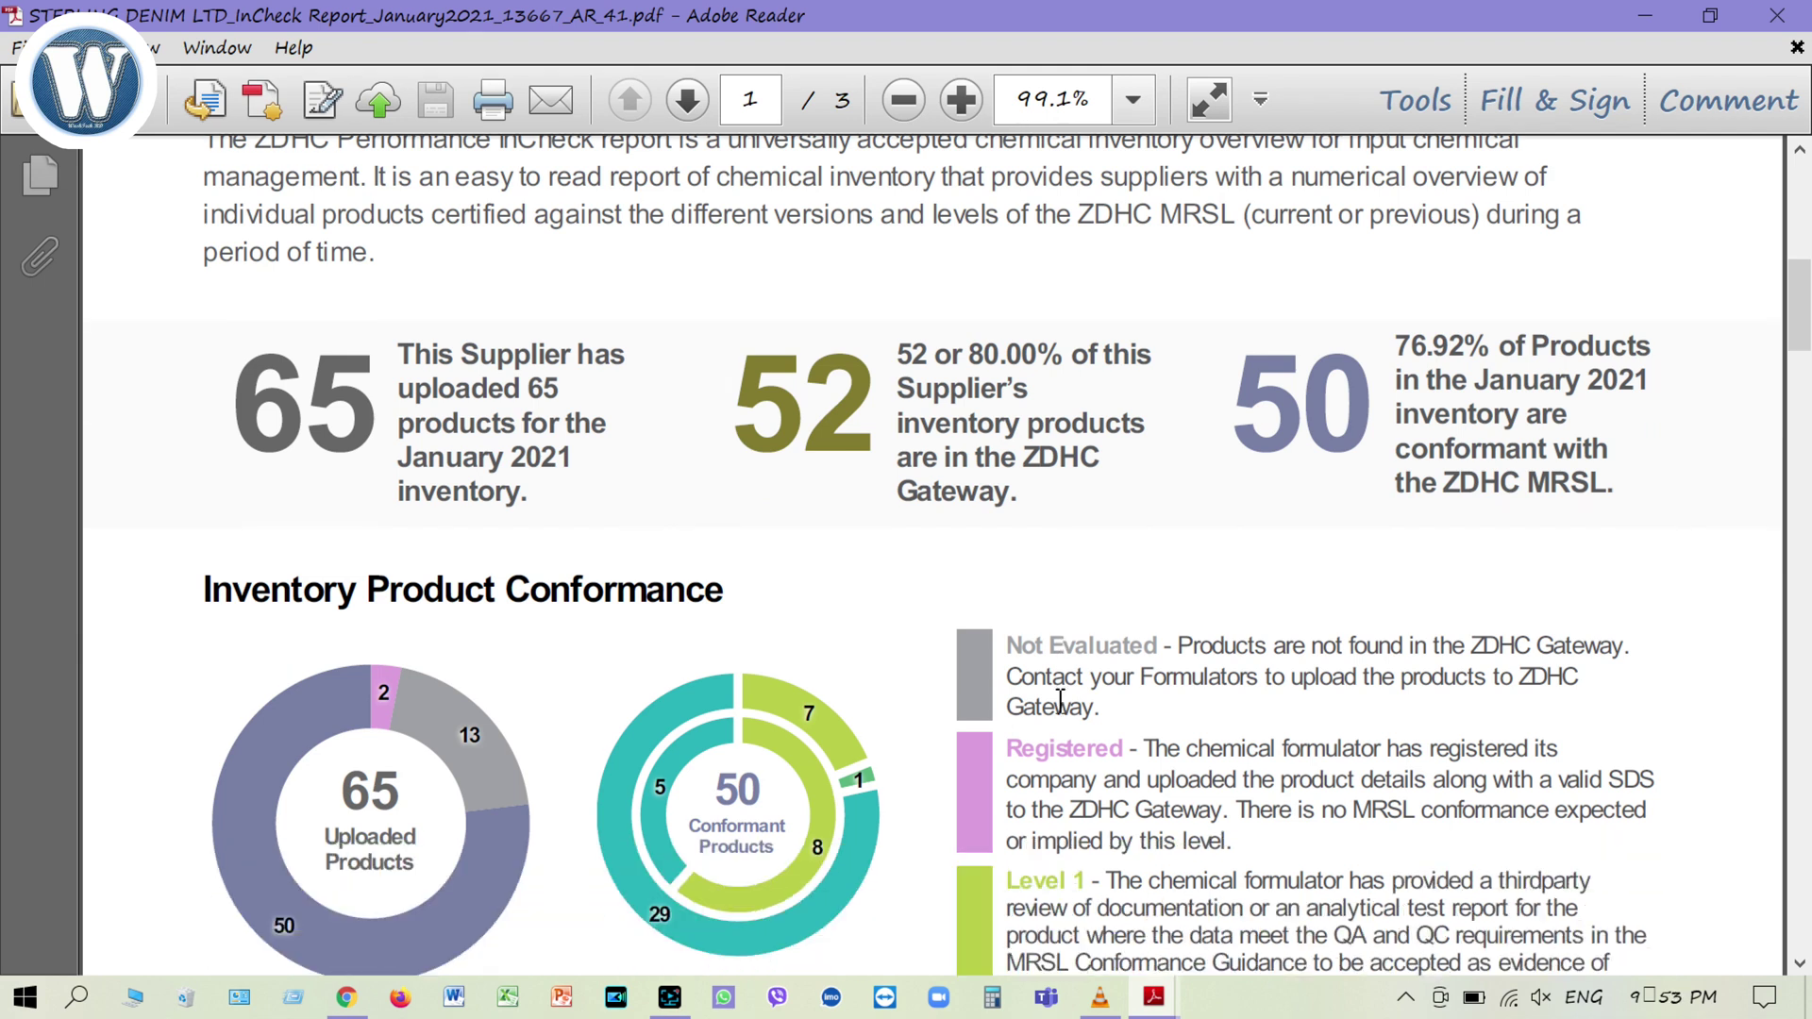
key("End")
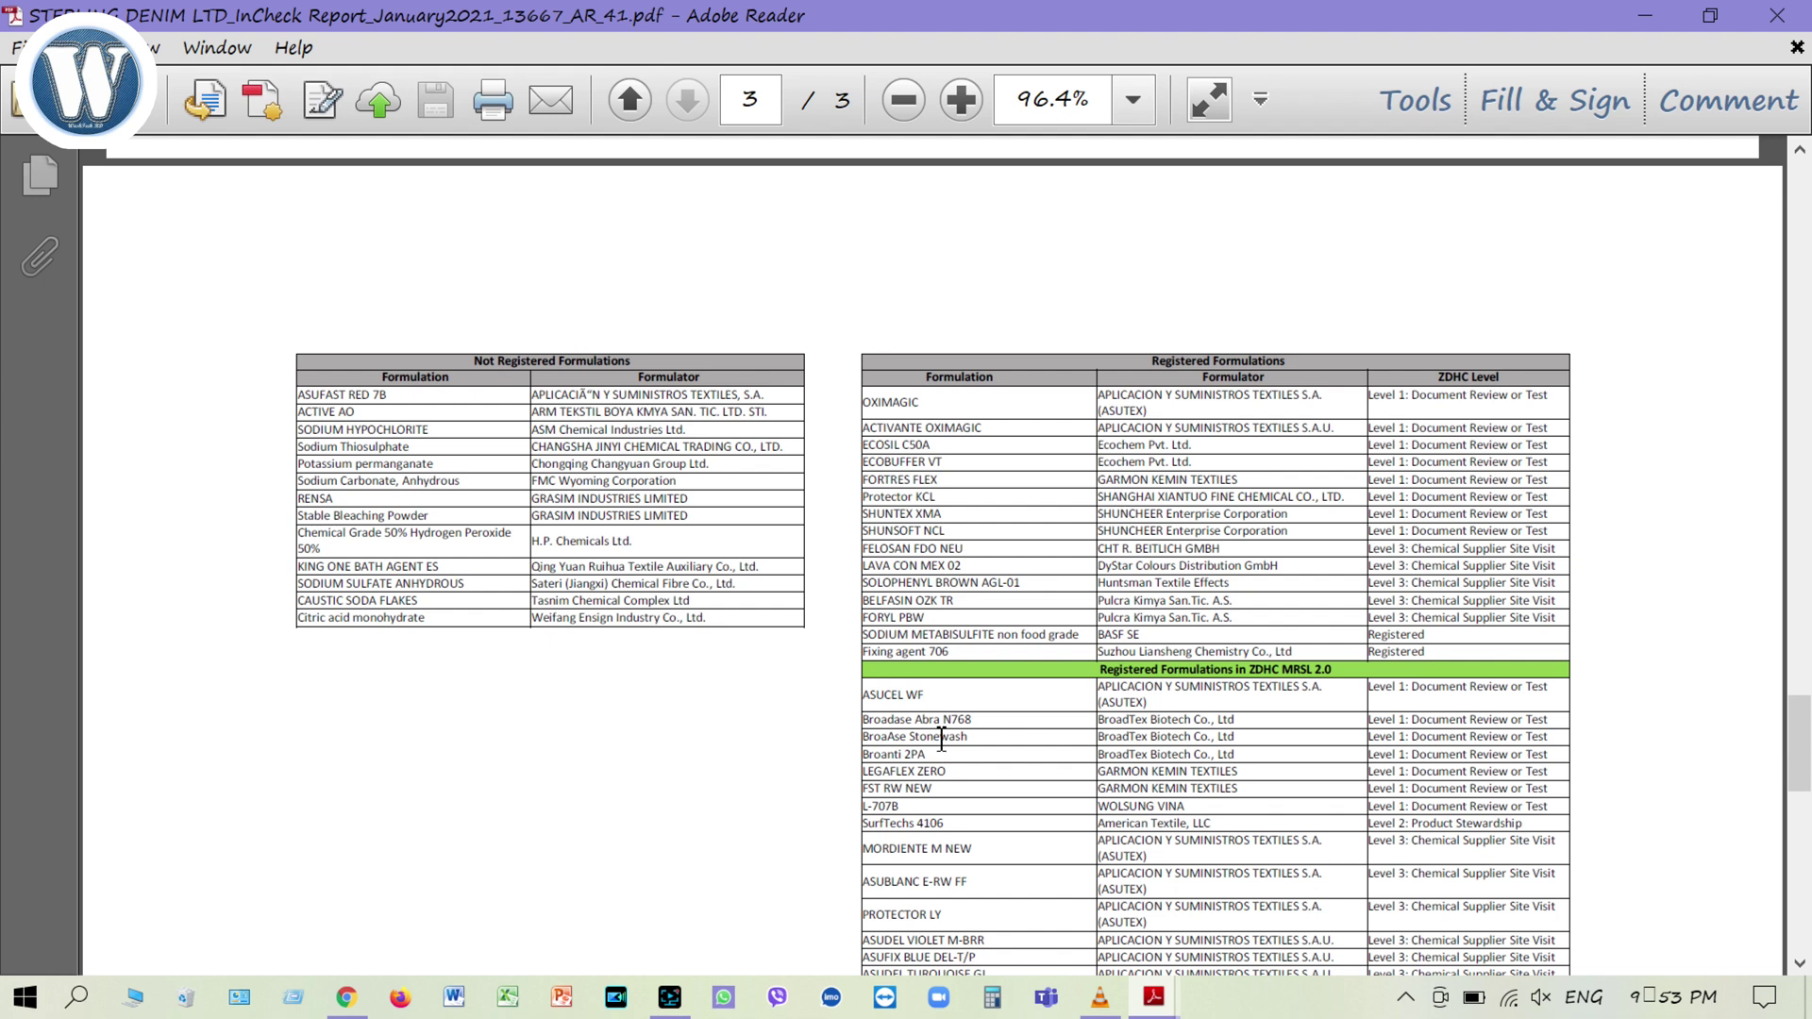
scroll(941, 739, "down", 6)
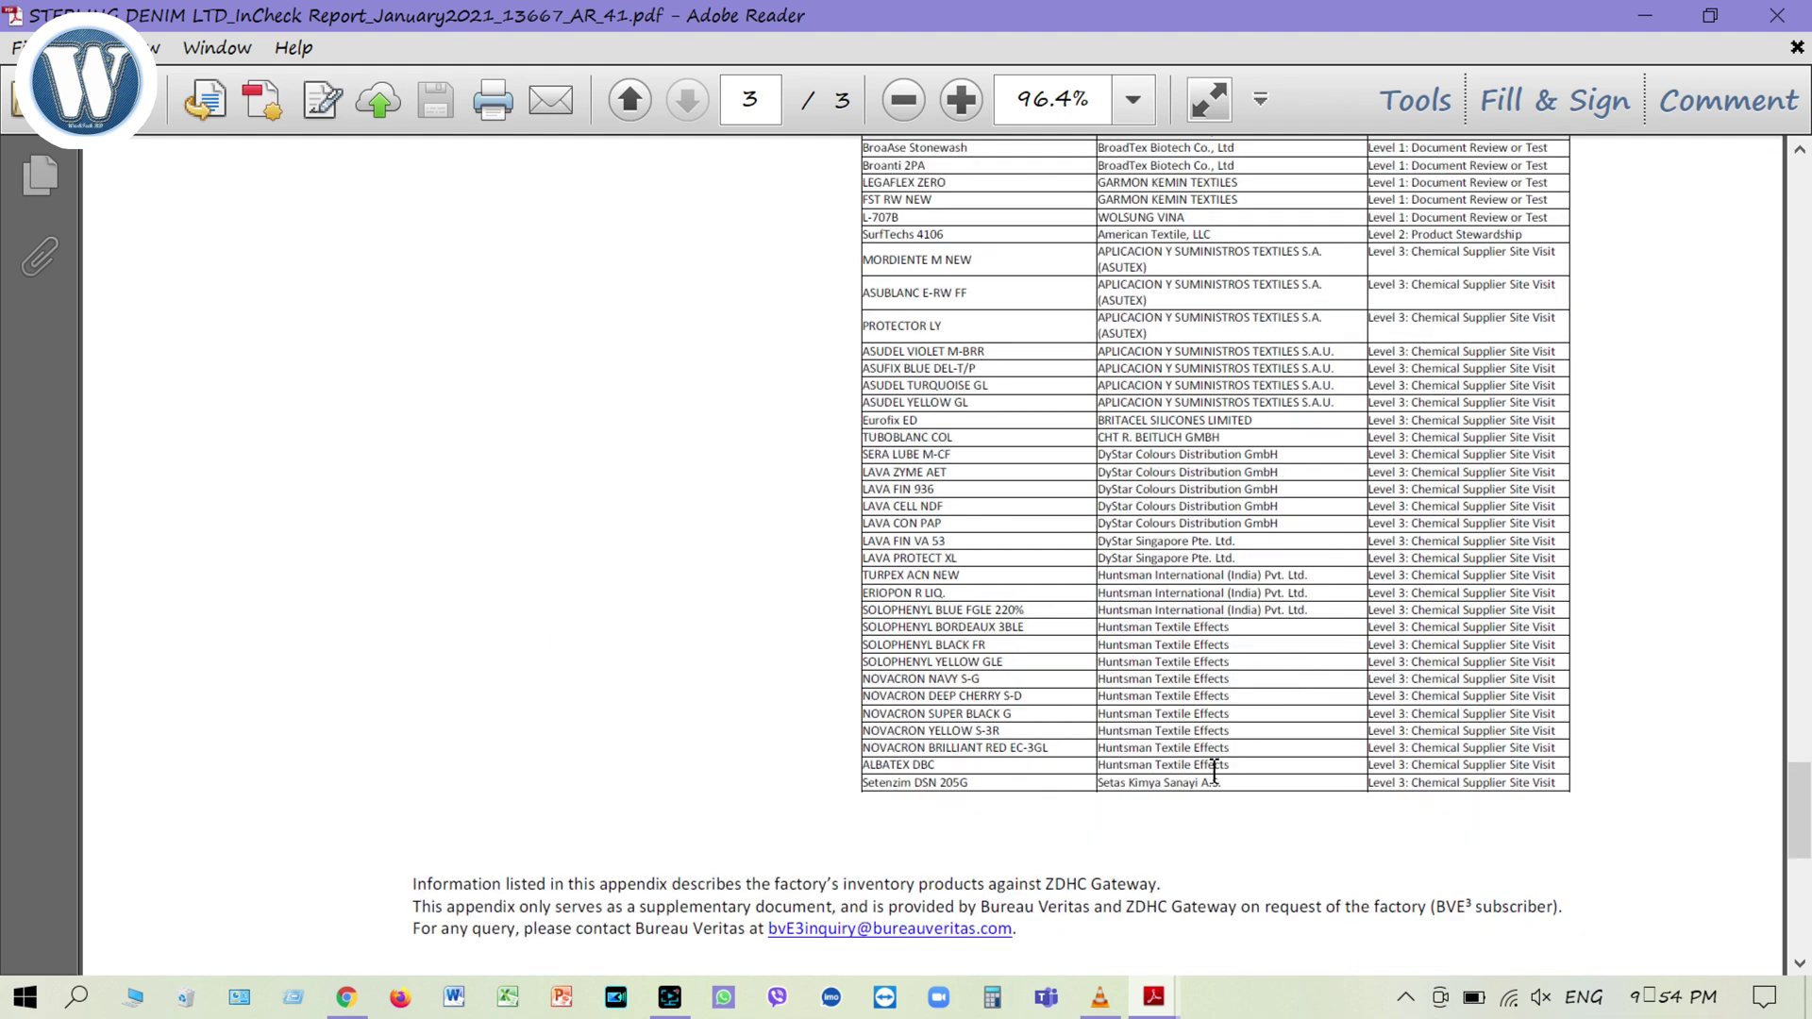